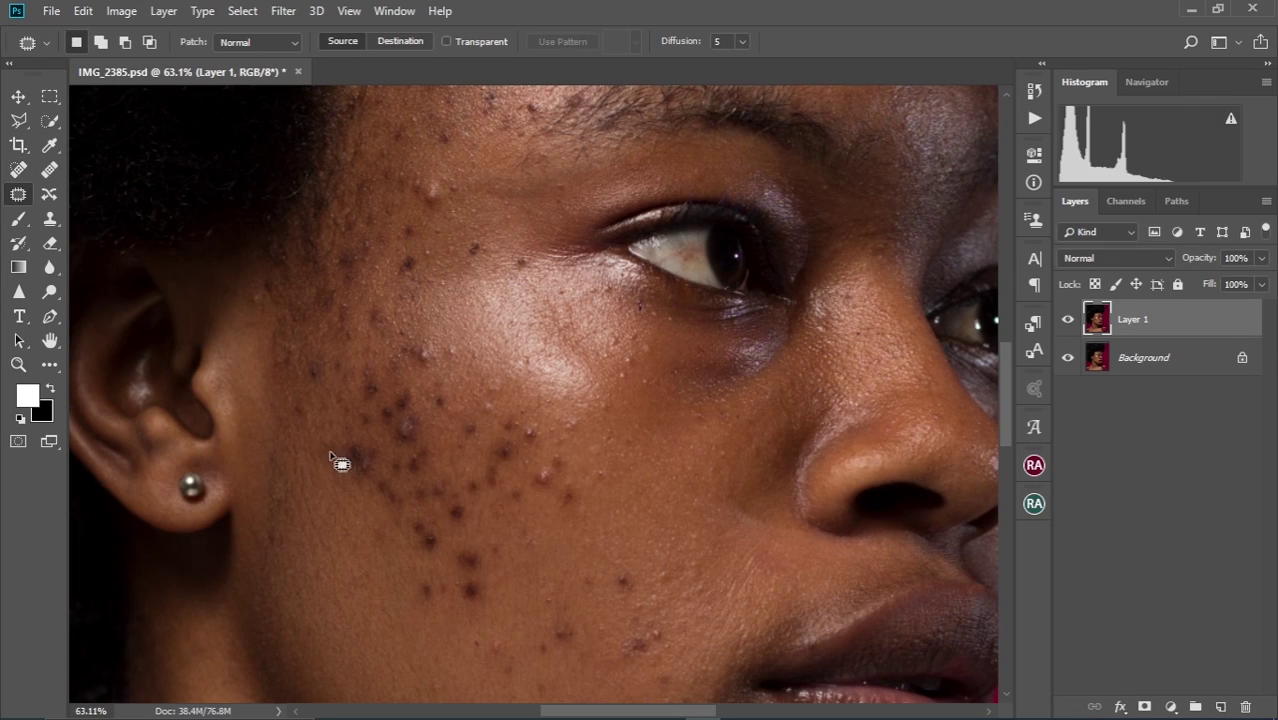
pyautogui.moveTo(388, 466)
pyautogui.mouseDown()
pyautogui.moveTo(358, 506)
pyautogui.moveTo(386, 532)
pyautogui.mouseUp()
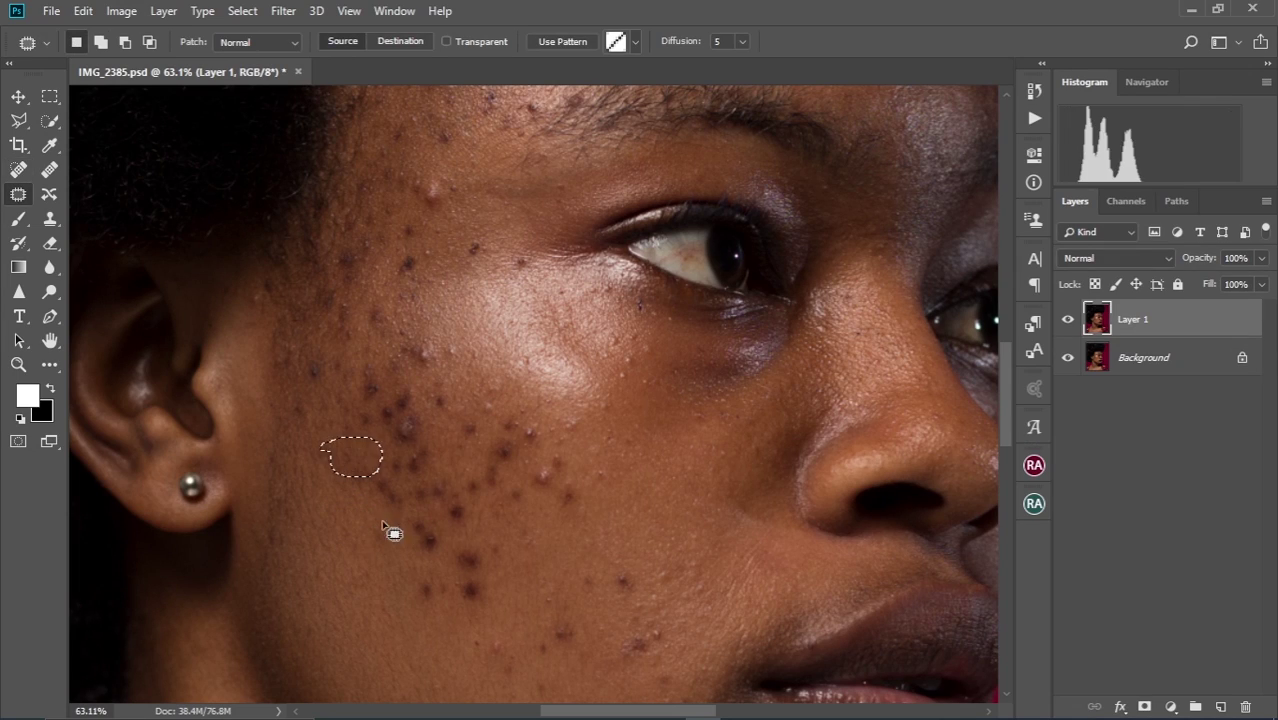
pyautogui.hotkey('ctrl', 'd')
pyautogui.moveTo(476, 372); pyautogui.dragTo(568, 334)
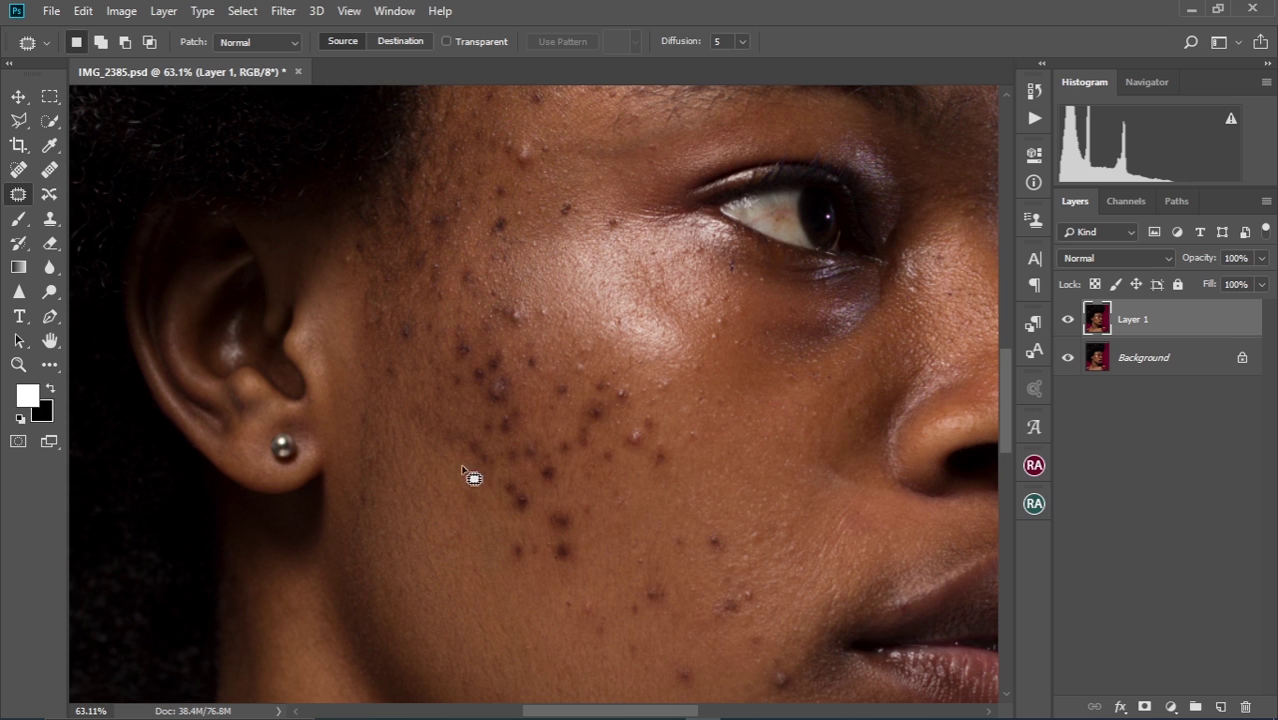
pyautogui.moveTo(484, 473)
pyautogui.mouseDown()
pyautogui.moveTo(462, 446)
pyautogui.moveTo(491, 512)
pyautogui.moveTo(505, 481)
pyautogui.mouseUp()
pyautogui.hotkey('ctrl', 'd')
pyautogui.moveTo(512, 492)
pyautogui.mouseDown()
pyautogui.moveTo(476, 533)
pyautogui.moveTo(524, 562)
pyautogui.moveTo(501, 540)
pyautogui.moveTo(499, 593)
pyautogui.moveTo(557, 578)
pyautogui.mouseUp()
pyautogui.hotkey('ctrl', 'd')
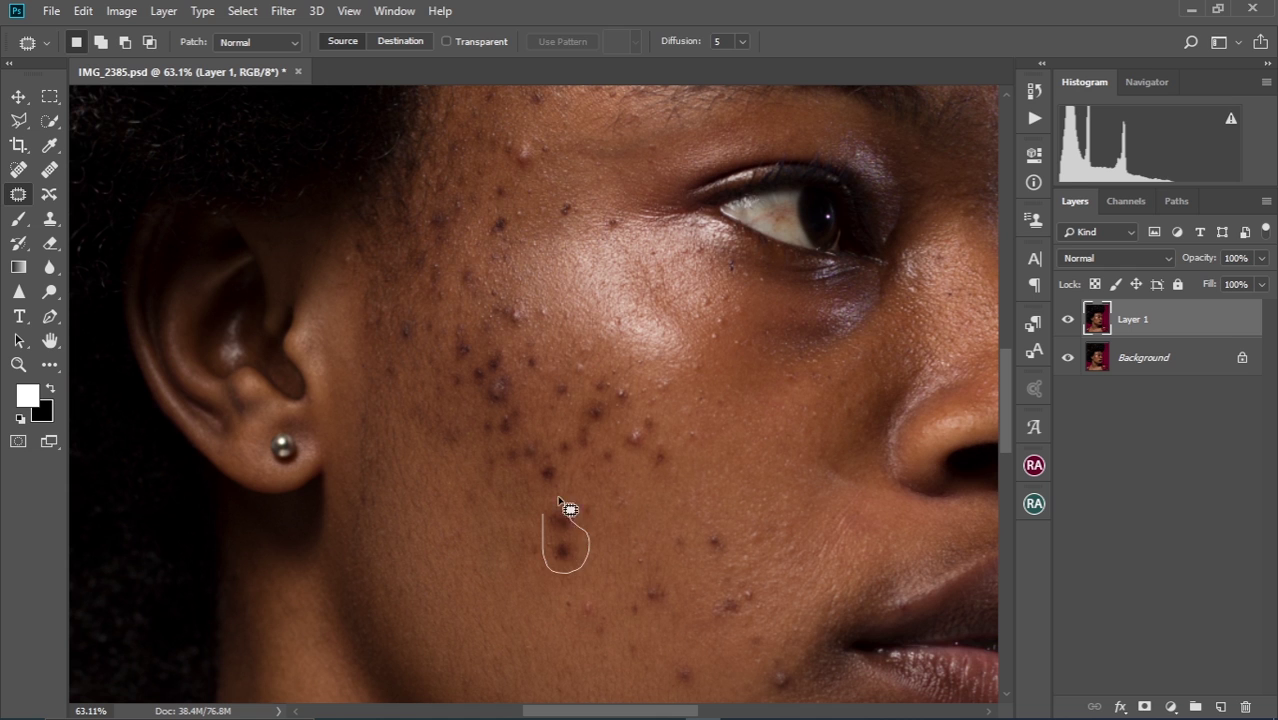
pyautogui.moveTo(559, 501); pyautogui.dragTo(545, 508)
pyautogui.moveTo(551, 540)
pyautogui.mouseDown()
pyautogui.moveTo(530, 572)
pyautogui.moveTo(510, 568)
pyautogui.mouseUp()
pyautogui.hotkey('ctrl', 'd')
pyautogui.moveTo(606, 438)
pyautogui.mouseDown()
pyautogui.moveTo(598, 470)
pyautogui.moveTo(608, 442)
pyautogui.moveTo(643, 445)
pyautogui.moveTo(660, 408)
pyautogui.moveTo(655, 512)
pyautogui.mouseUp()
pyautogui.hotkey('ctrl', 'd')
pyautogui.hotkey('ctrl', 'd')
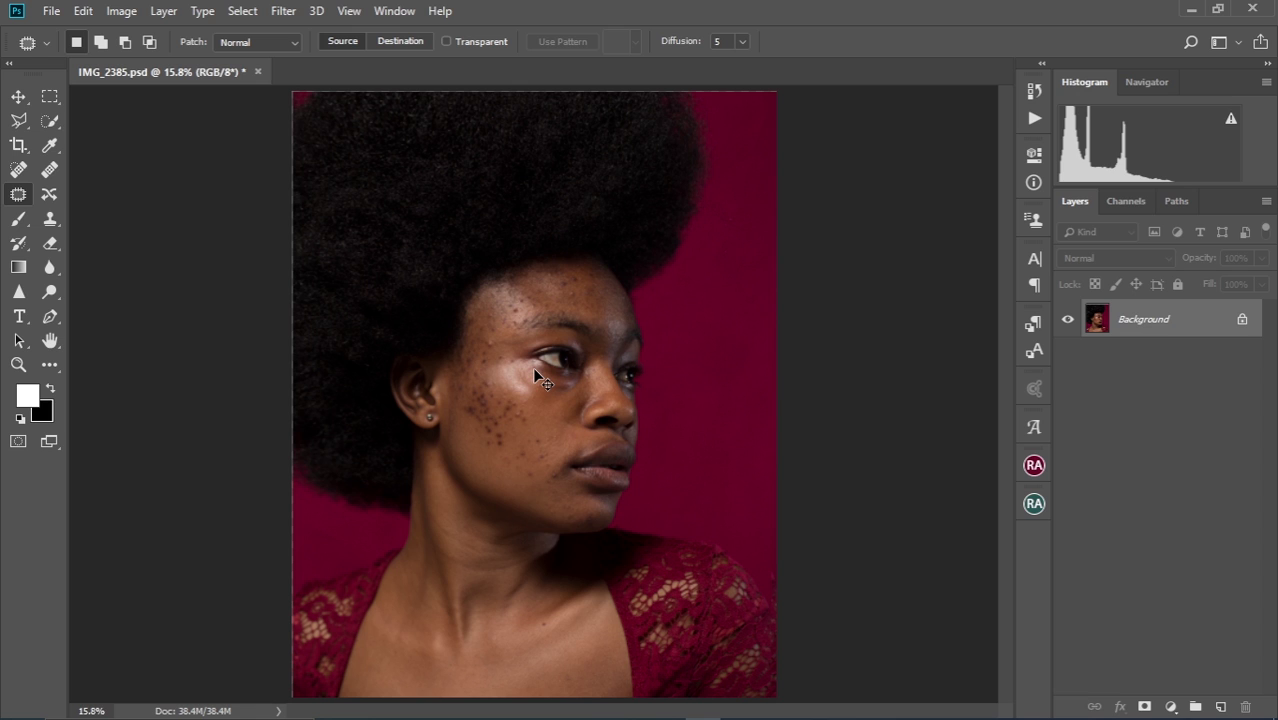
# Duplicate the Background layer and patch the dark spots on the lower cheek with nearby clean skin.
pyautogui.hotkey('ctrl', 'j')
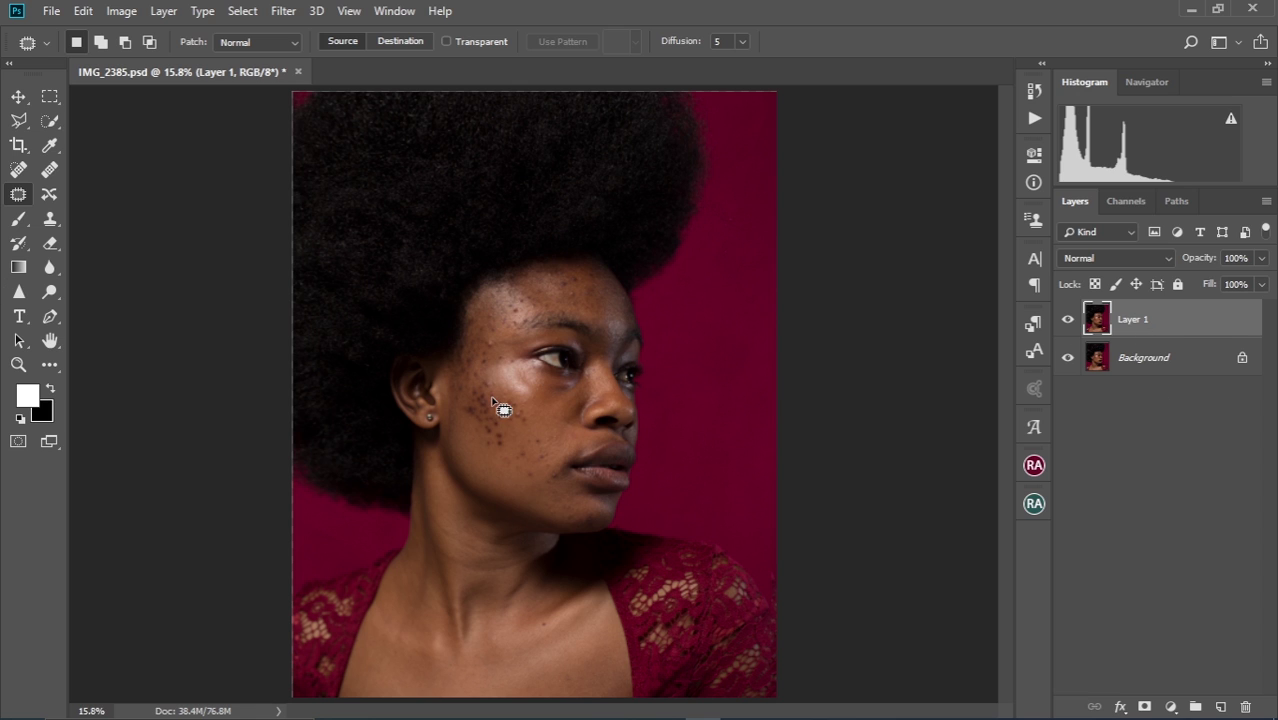
pyautogui.scroll(5, 483, 414)
pyautogui.scroll(-1, 491, 423)
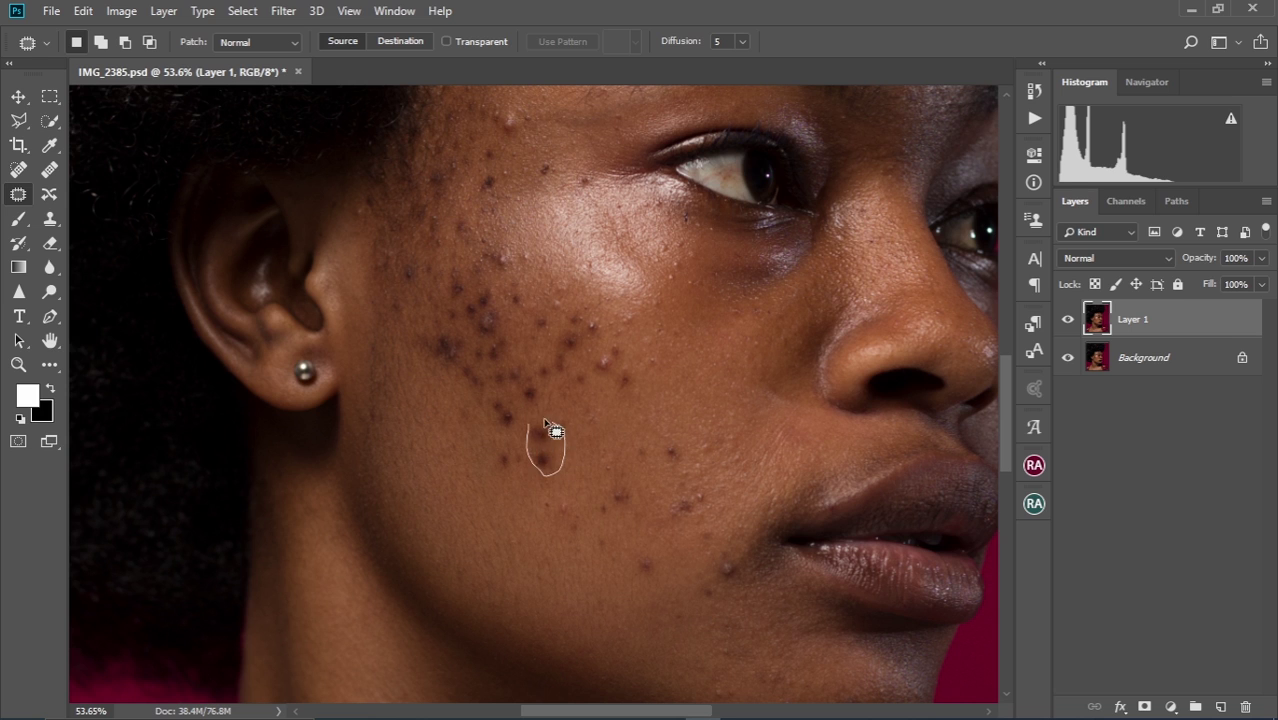
pyautogui.moveTo(553, 430)
pyautogui.mouseDown()
pyautogui.moveTo(560, 452)
pyautogui.moveTo(531, 516)
pyautogui.mouseUp()
pyautogui.hotkey('ctrl', 'd')
pyautogui.moveTo(530, 458)
pyautogui.mouseDown()
pyautogui.moveTo(445, 423)
pyautogui.moveTo(494, 432)
pyautogui.mouseUp()
pyautogui.hotkey('ctrl', 'd')
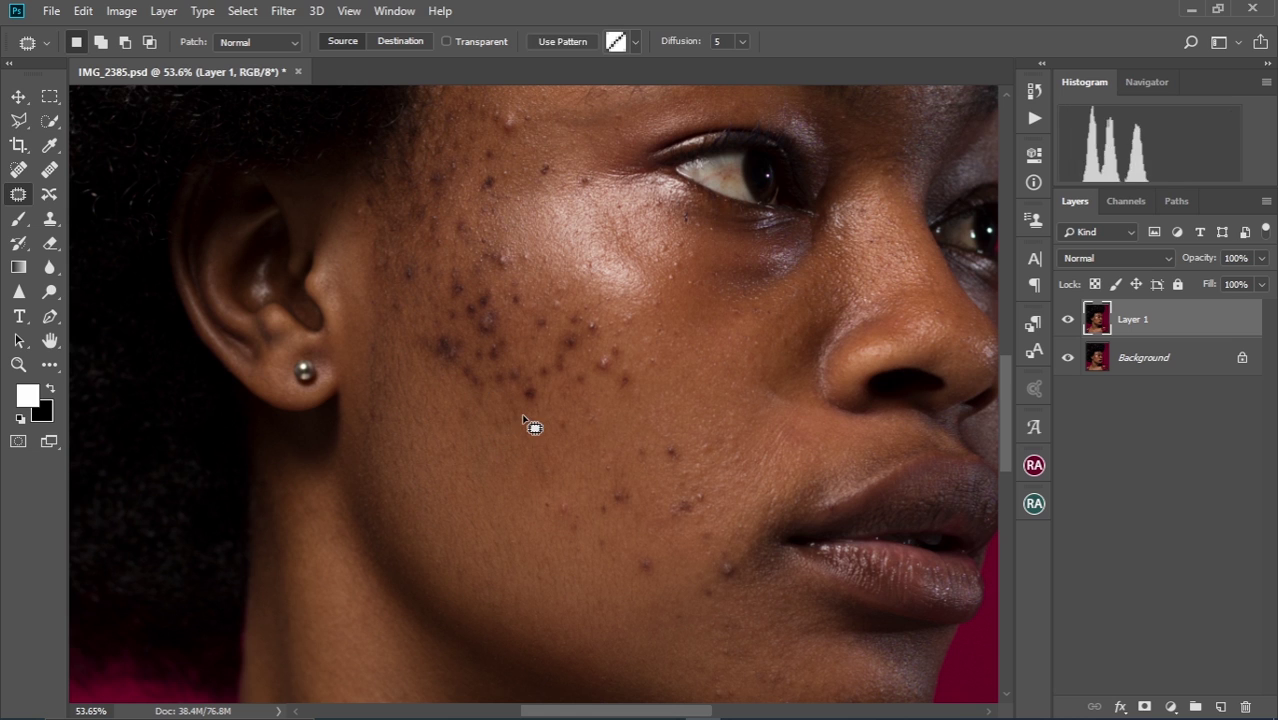
pyautogui.hotkey('ctrl', 'd')
# Patch the dense cluster of dark blemishes on the side of the cheek near the earlobe with clean skin.
pyautogui.moveTo(490, 377); pyautogui.dragTo(448, 403)
pyautogui.hotkey('ctrl', 'd')
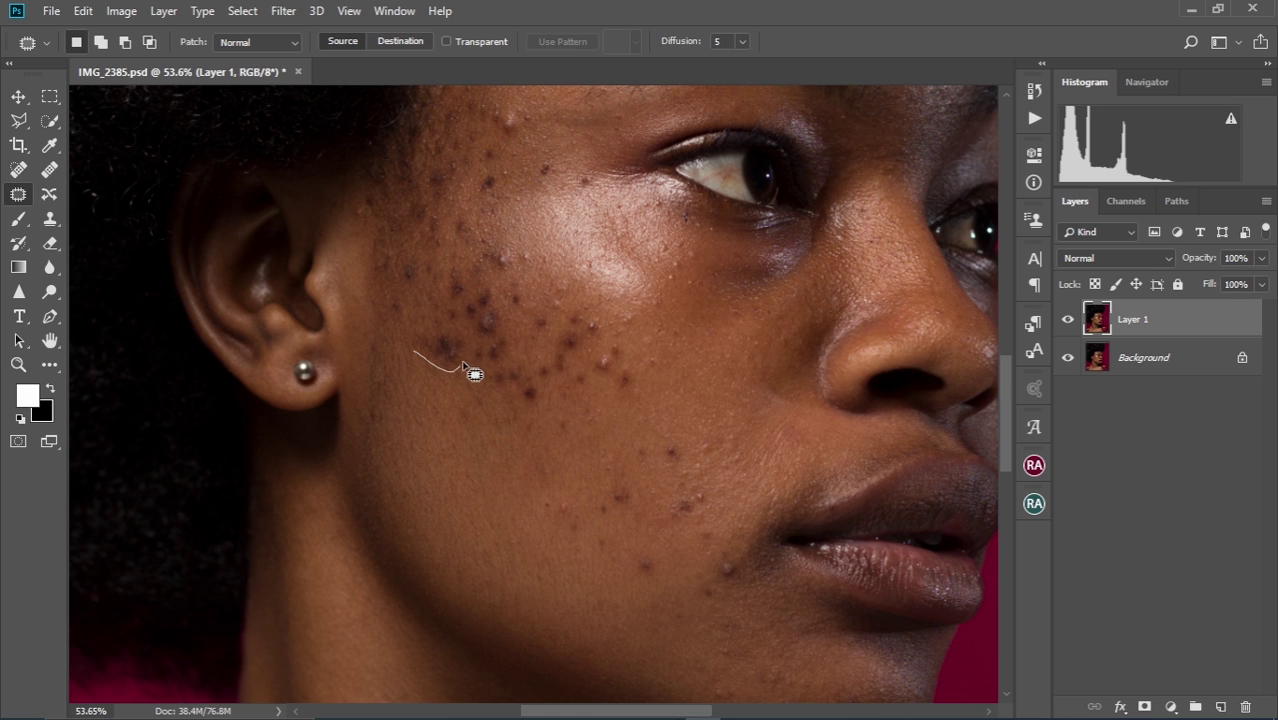
pyautogui.moveTo(442, 336)
pyautogui.mouseDown()
pyautogui.moveTo(422, 338)
pyautogui.moveTo(443, 392)
pyautogui.moveTo(466, 360)
pyautogui.mouseUp()
pyautogui.hotkey('ctrl', 'd')
pyautogui.moveTo(466, 360)
pyautogui.mouseDown()
pyautogui.moveTo(456, 371)
pyautogui.moveTo(474, 408)
pyautogui.moveTo(522, 379)
pyautogui.moveTo(519, 364)
pyautogui.moveTo(530, 430)
pyautogui.mouseUp()
pyautogui.hotkey('ctrl', 'd')
pyautogui.hotkey('ctrl', 'd')
# Patch the scattered dark spots across the middle of the cheek with smooth skin from just beside them.
pyautogui.moveTo(546, 356)
pyautogui.mouseDown()
pyautogui.moveTo(540, 368)
pyautogui.moveTo(556, 348)
pyautogui.mouseUp()
pyautogui.moveTo(569, 356); pyautogui.dragTo(540, 406)
pyautogui.moveTo(572, 368); pyautogui.dragTo(577, 366)
pyautogui.moveTo(578, 380); pyautogui.dragTo(588, 410)
pyautogui.moveTo(600, 352); pyautogui.dragTo(630, 388)
pyautogui.moveTo(618, 386)
pyautogui.mouseDown()
pyautogui.moveTo(622, 371)
pyautogui.moveTo(620, 384)
pyautogui.mouseUp()
pyautogui.moveTo(625, 380); pyautogui.dragTo(638, 402)
pyautogui.hotkey('ctrl', 'd')
# Patch the remaining dark spots on the upper cheek between the ear and the skin highlight.
pyautogui.moveTo(480, 324); pyautogui.dragTo(493, 380)
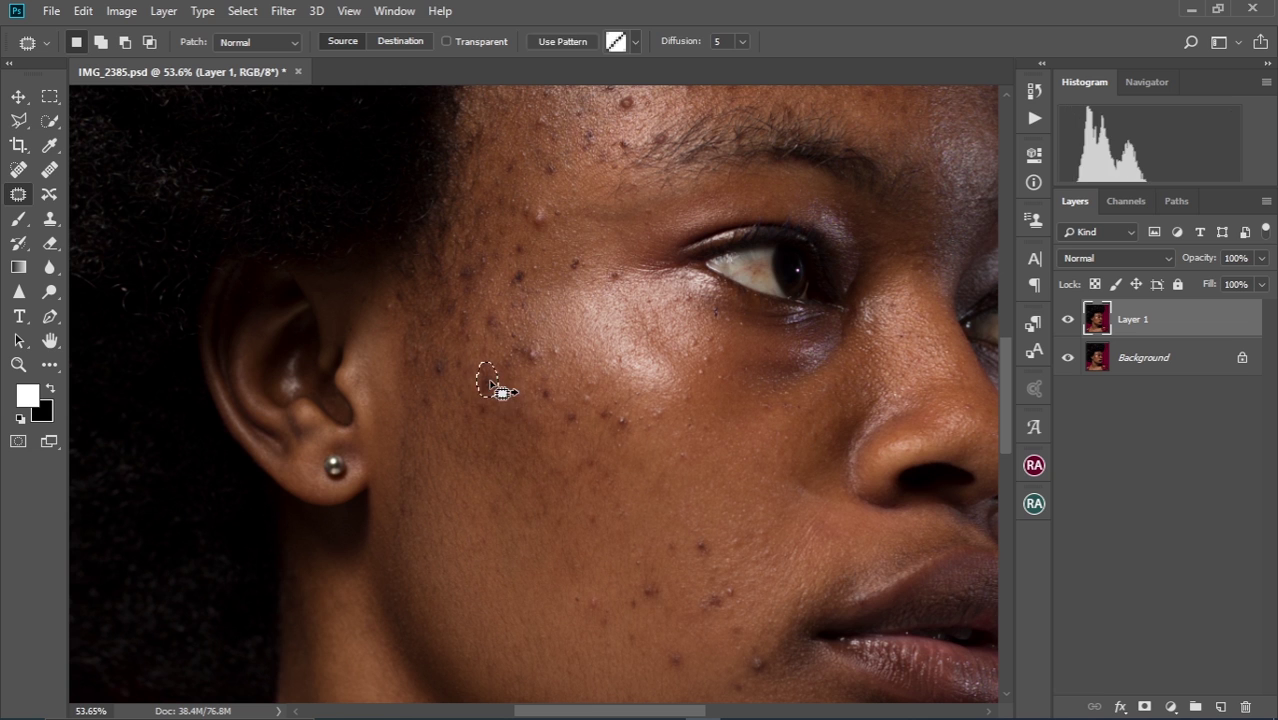
pyautogui.hotkey('ctrl', 'd')
pyautogui.moveTo(607, 429); pyautogui.dragTo(626, 411)
pyautogui.moveTo(615, 415); pyautogui.dragTo(579, 414)
pyautogui.hotkey('ctrl', 'd')
pyautogui.moveTo(518, 360); pyautogui.dragTo(524, 408)
pyautogui.moveTo(520, 386)
pyautogui.mouseDown()
pyautogui.moveTo(524, 408)
pyautogui.moveTo(542, 400)
pyautogui.mouseUp()
pyautogui.moveTo(532, 406)
pyautogui.mouseDown()
pyautogui.moveTo(497, 440)
pyautogui.moveTo(551, 433)
pyautogui.mouseUp()
# Patch the small leftover mark on the cheek just below the bright highlight.
pyautogui.moveTo(590, 504); pyautogui.dragTo(487, 337)
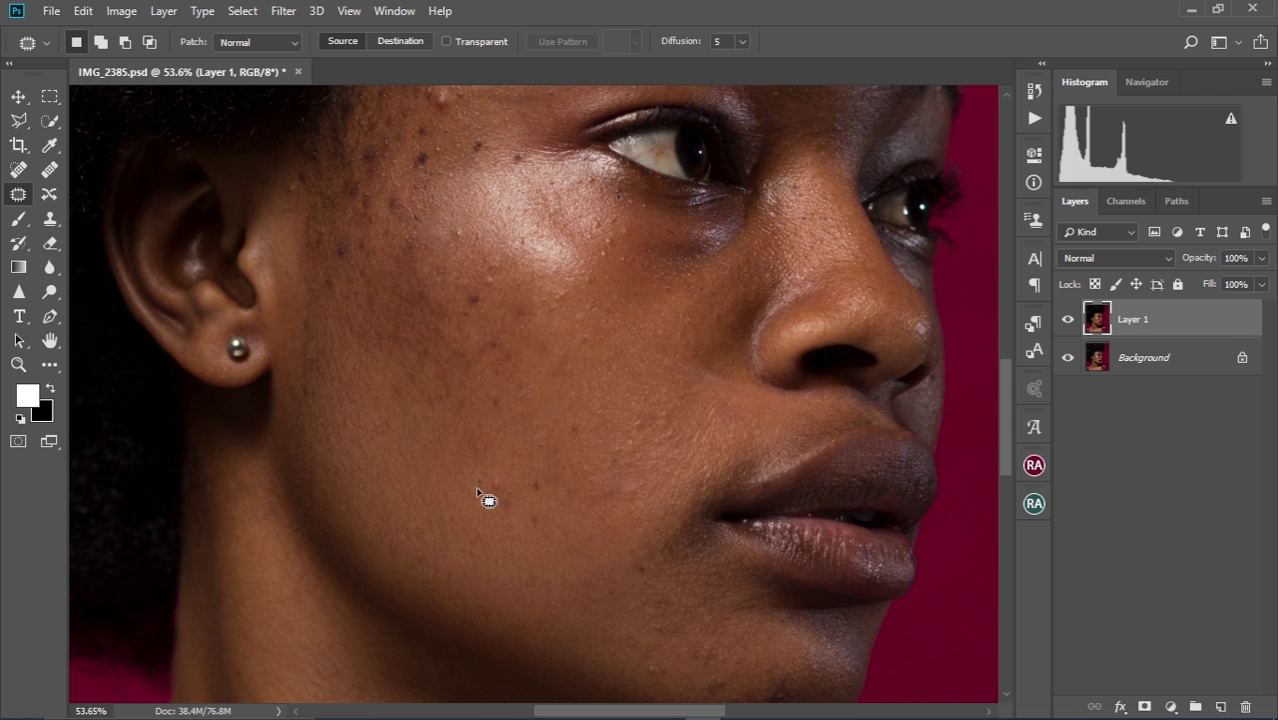
pyautogui.hotkey('ctrl', 'd')
pyautogui.moveTo(478, 331); pyautogui.dragTo(497, 491)
pyautogui.scroll(5, 497, 491)
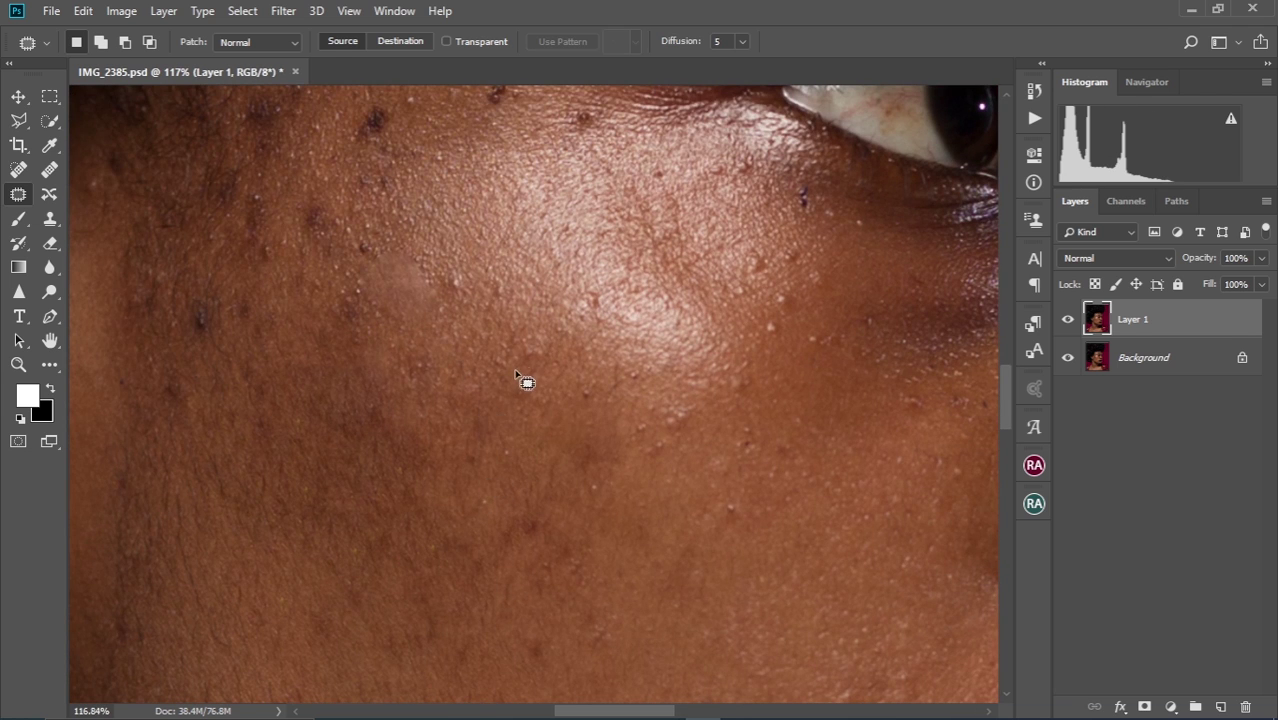
pyautogui.moveTo(533, 408); pyautogui.dragTo(522, 380)
pyautogui.hotkey('ctrl', 'd')
# Patch the dark spots beside the outer eye corner and the raised bump on the temple.
pyautogui.moveTo(305, 196); pyautogui.dragTo(341, 369)
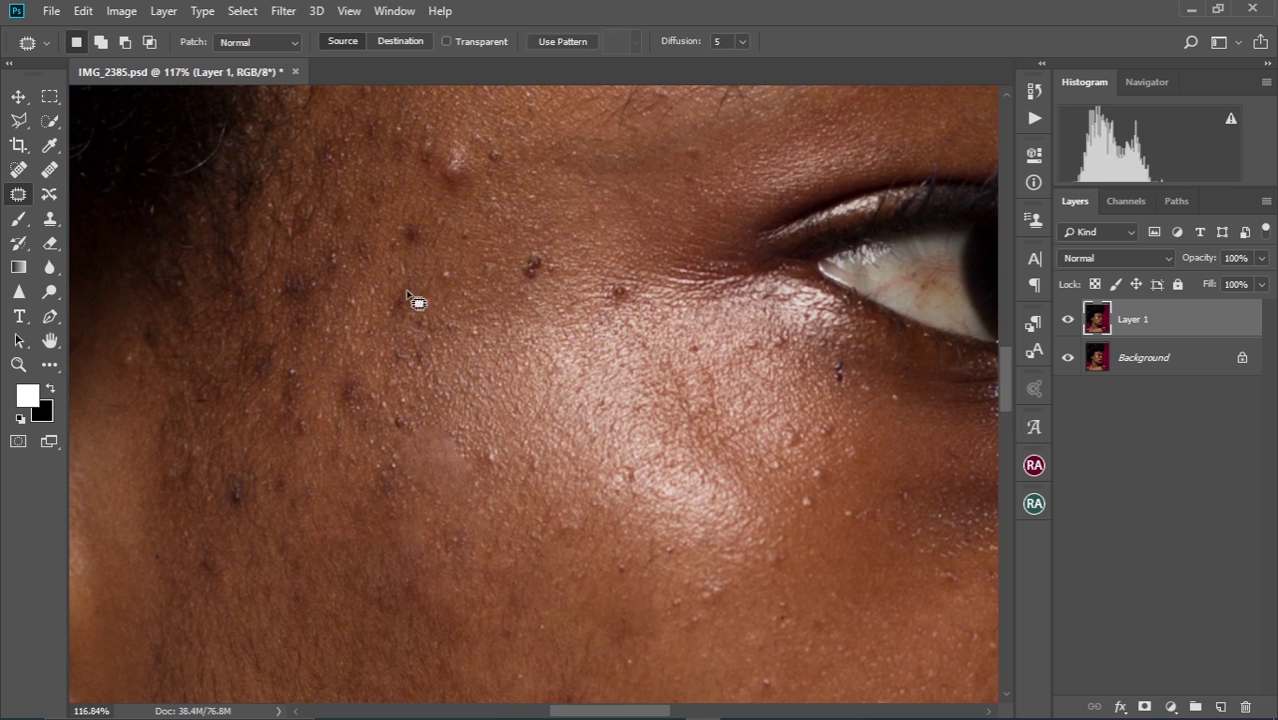
pyautogui.hotkey('ctrl', 'd')
pyautogui.moveTo(479, 360); pyautogui.dragTo(449, 456)
pyautogui.moveTo(508, 338); pyautogui.dragTo(512, 340)
pyautogui.moveTo(502, 357); pyautogui.dragTo(498, 400)
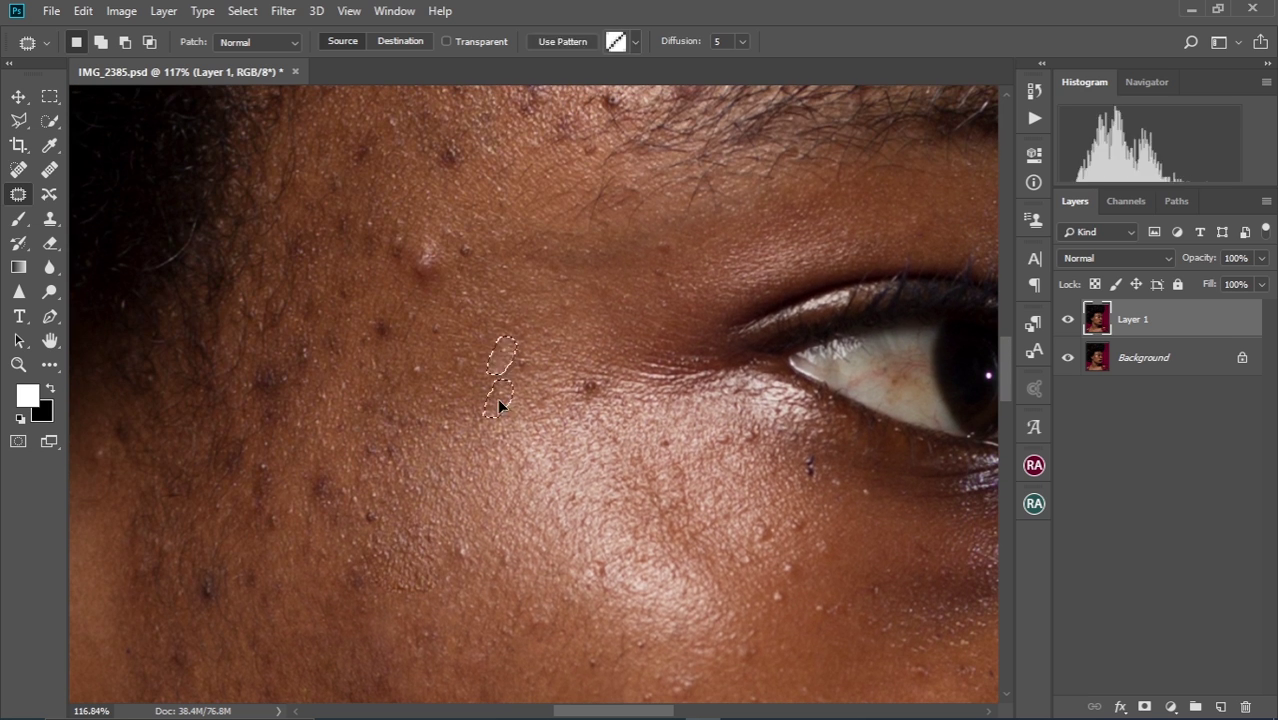
pyautogui.moveTo(392, 322)
pyautogui.mouseDown()
pyautogui.moveTo(426, 262)
pyautogui.moveTo(410, 315)
pyautogui.mouseUp()
pyautogui.scroll(-5, 428, 371)
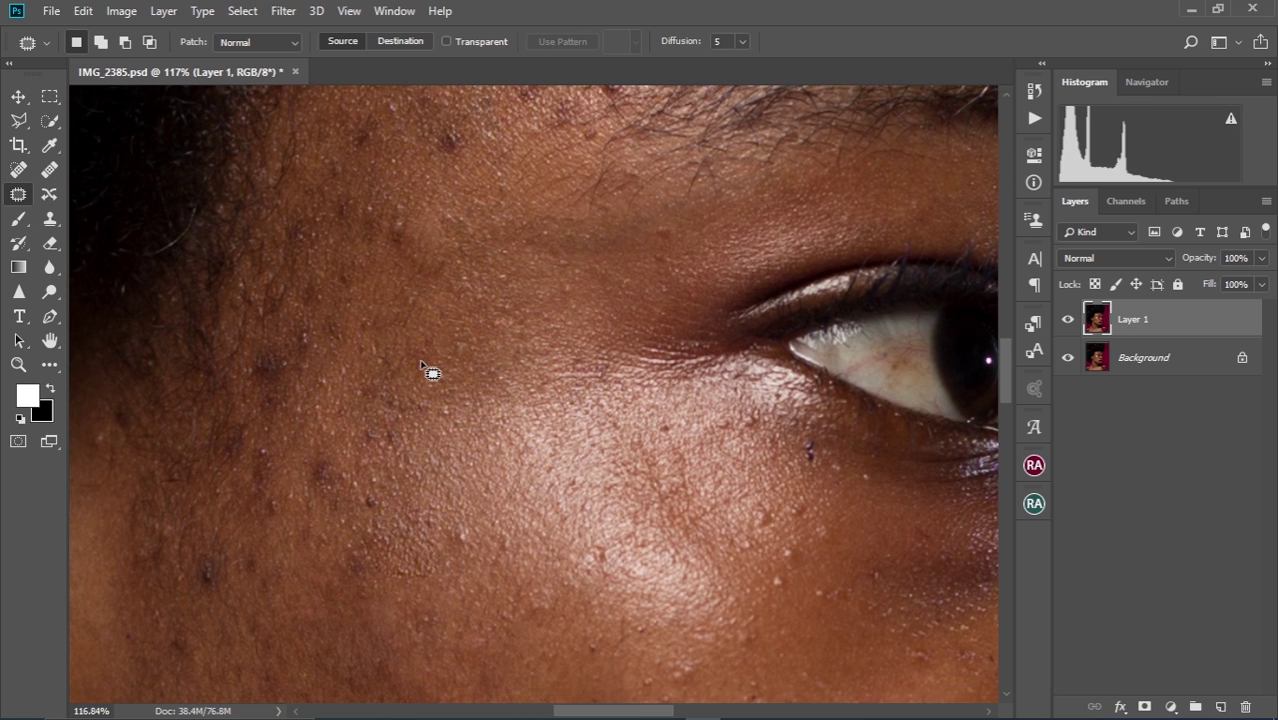
pyautogui.scroll(4, 328, 289)
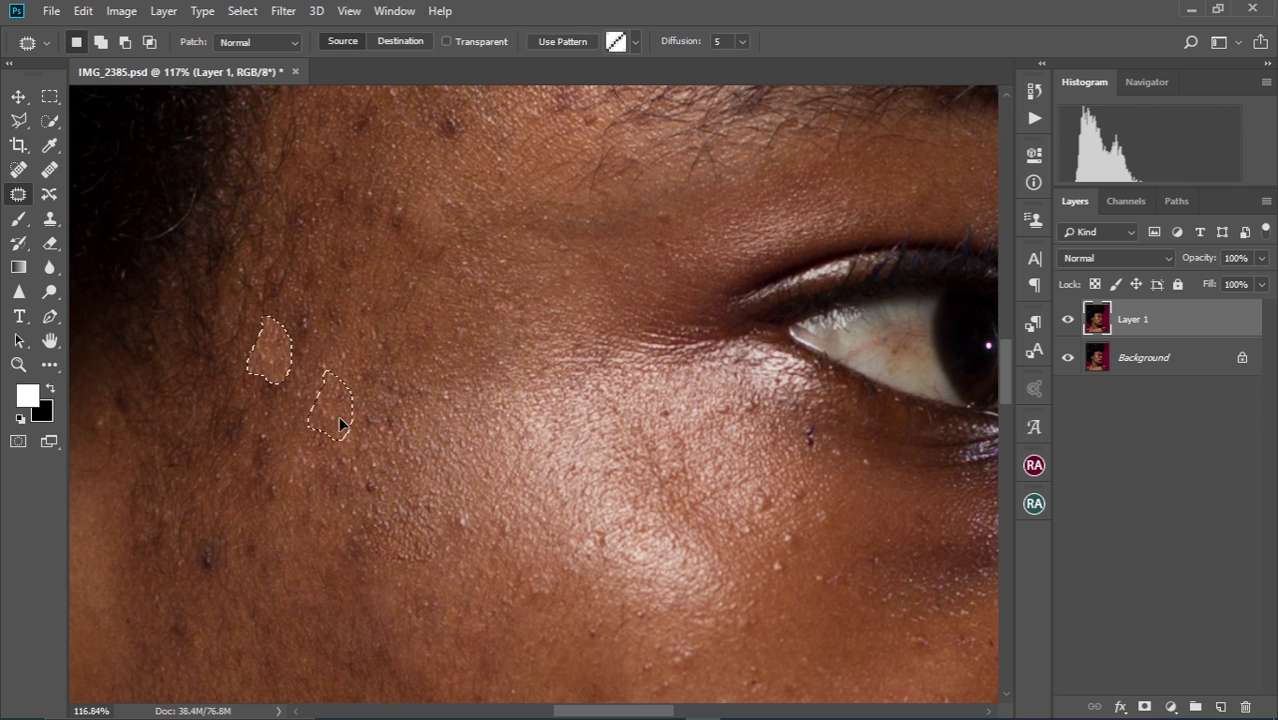
# Patch the dark spots along the side of the face in front of the ear and hairline.
pyautogui.moveTo(251, 428)
pyautogui.mouseDown()
pyautogui.moveTo(290, 435)
pyautogui.moveTo(254, 426)
pyautogui.mouseUp()
pyautogui.moveTo(268, 455); pyautogui.dragTo(303, 376)
pyautogui.moveTo(197, 548); pyautogui.dragTo(203, 542)
pyautogui.moveTo(207, 556)
pyautogui.mouseDown()
pyautogui.moveTo(254, 508)
pyautogui.moveTo(266, 470)
pyautogui.mouseUp()
pyautogui.moveTo(268, 487); pyautogui.dragTo(277, 536)
pyautogui.moveTo(353, 485)
pyautogui.mouseDown()
pyautogui.moveTo(378, 470)
pyautogui.moveTo(356, 482)
pyautogui.mouseUp()
pyautogui.moveTo(368, 488); pyautogui.dragTo(346, 505)
# Patch the blemishes on the temple between the hairline and the outer end of the eyebrow.
pyautogui.scroll(8, 431, 447)
pyautogui.moveTo(398, 437)
pyautogui.mouseDown()
pyautogui.moveTo(404, 426)
pyautogui.moveTo(410, 482)
pyautogui.mouseUp()
pyautogui.moveTo(434, 357); pyautogui.dragTo(472, 369)
pyautogui.moveTo(348, 398); pyautogui.dragTo(343, 336)
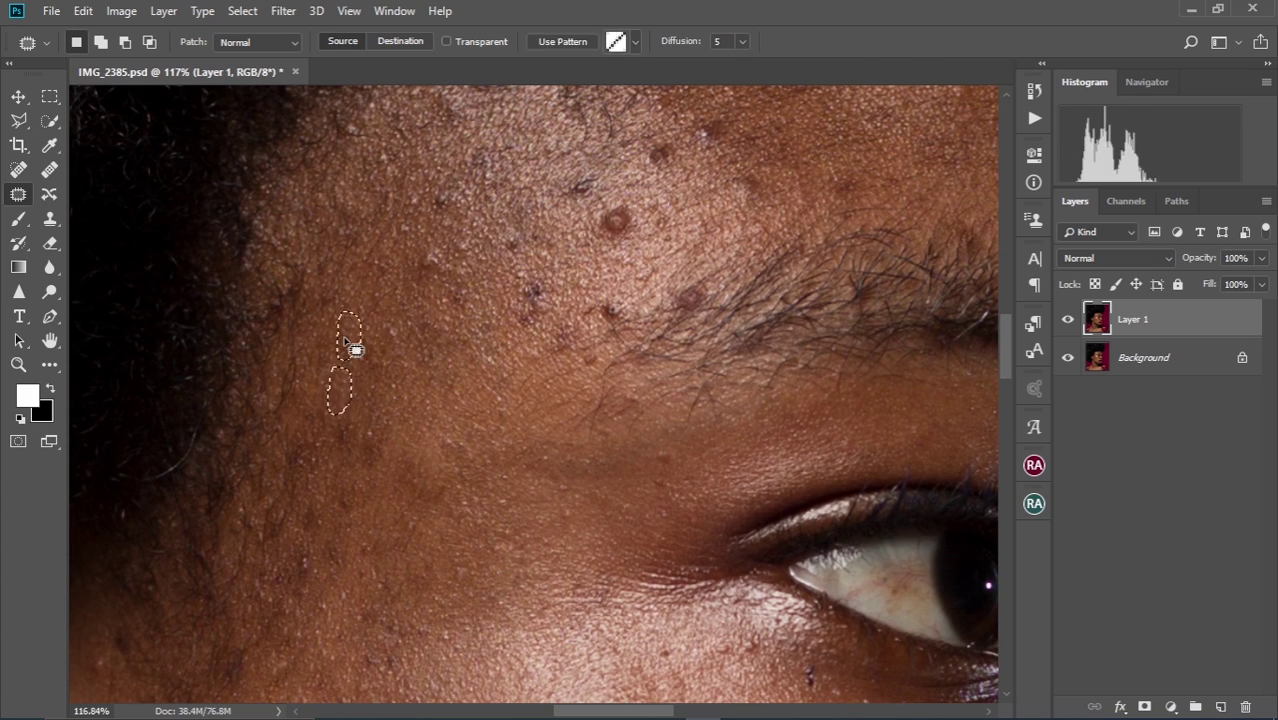
pyautogui.scroll(5, 343, 336)
pyautogui.moveTo(425, 405)
pyautogui.mouseDown()
pyautogui.moveTo(413, 456)
pyautogui.moveTo(432, 400)
pyautogui.mouseUp()
pyautogui.moveTo(440, 420); pyautogui.dragTo(382, 465)
pyautogui.moveTo(436, 346); pyautogui.dragTo(448, 376)
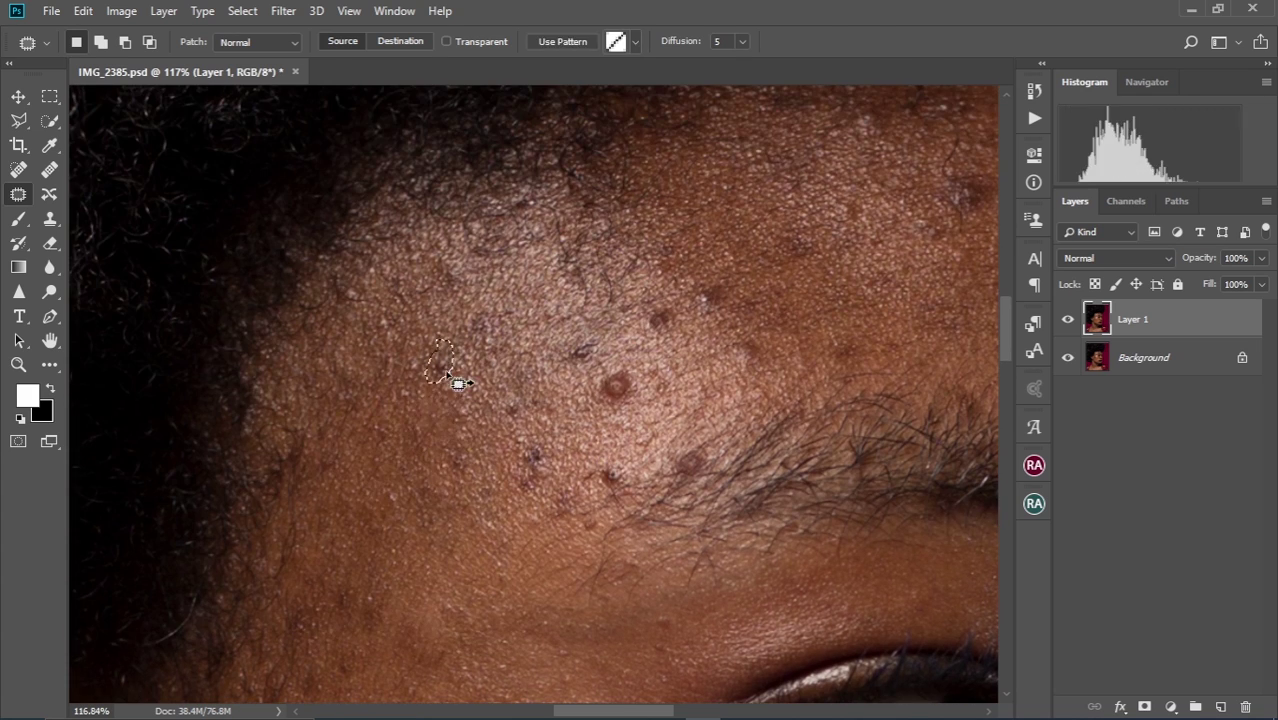
# Patch the large round brown mark and surrounding small spots on the forehead near the temple.
pyautogui.click(503, 415)
pyautogui.moveTo(608, 400); pyautogui.dragTo(588, 428)
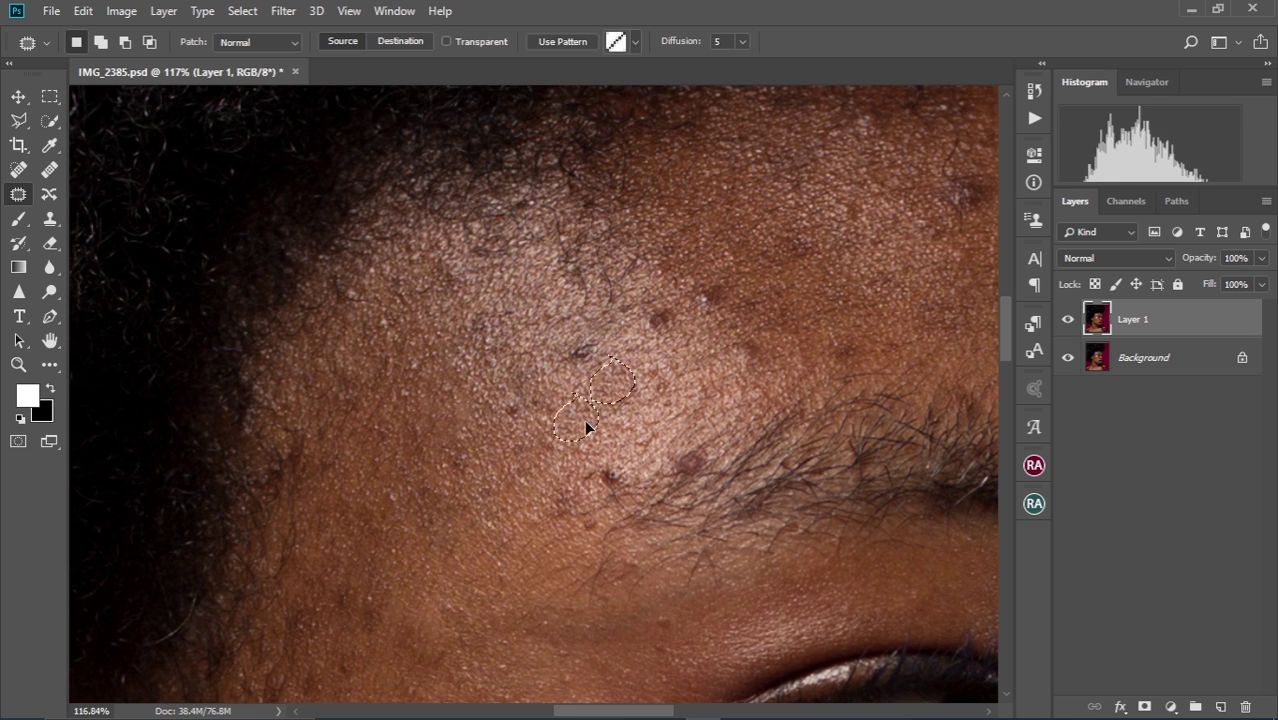
pyautogui.moveTo(510, 400)
pyautogui.mouseDown()
pyautogui.moveTo(528, 402)
pyautogui.moveTo(532, 386)
pyautogui.mouseUp()
pyautogui.moveTo(522, 396); pyautogui.dragTo(531, 444)
pyautogui.click(539, 424)
pyautogui.scroll(2, 539, 422)
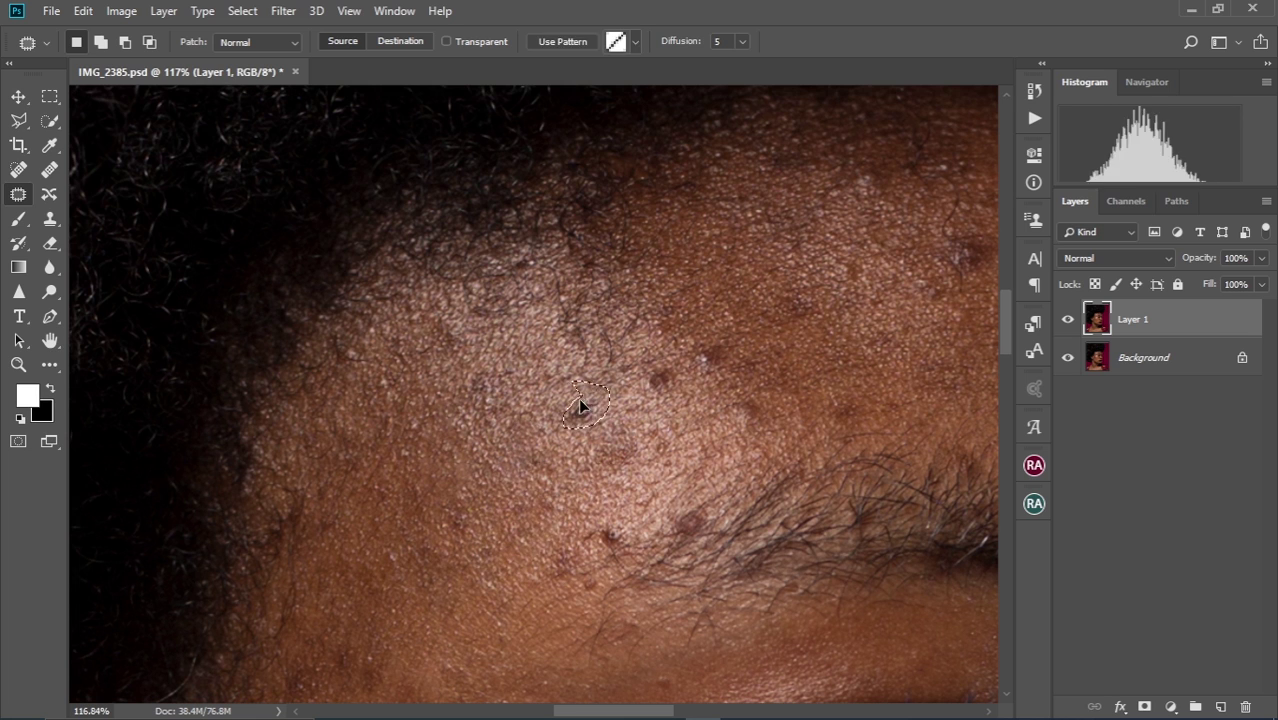
pyautogui.moveTo(510, 369); pyautogui.dragTo(498, 386)
pyautogui.moveTo(480, 388); pyautogui.dragTo(460, 388)
# Patch the spots on the upper forehead just past the bright highlight with neighbouring skin.
pyautogui.scroll(1, 560, 400)
pyautogui.moveTo(651, 418); pyautogui.dragTo(670, 415)
pyautogui.moveTo(657, 425); pyautogui.dragTo(625, 435)
pyautogui.moveTo(692, 410)
pyautogui.mouseDown()
pyautogui.moveTo(728, 410)
pyautogui.moveTo(732, 390)
pyautogui.mouseUp()
pyautogui.click(739, 449)
pyautogui.moveTo(739, 449); pyautogui.dragTo(763, 449)
pyautogui.moveTo(760, 449); pyautogui.dragTo(800, 456)
pyautogui.click(821, 461)
# Patch the dark marks on the forehead directly above the near eyebrow.
pyautogui.scroll(-3, 640, 560)
pyautogui.moveTo(602, 450)
pyautogui.mouseDown()
pyautogui.moveTo(611, 462)
pyautogui.moveTo(572, 456)
pyautogui.mouseUp()
pyautogui.moveTo(683, 434)
pyautogui.mouseDown()
pyautogui.moveTo(698, 463)
pyautogui.moveTo(686, 436)
pyautogui.mouseUp()
pyautogui.moveTo(690, 450); pyautogui.dragTo(658, 448)
pyautogui.moveTo(724, 384); pyautogui.dragTo(606, 493)
pyautogui.moveTo(750, 441)
pyautogui.mouseDown()
pyautogui.moveTo(768, 444)
pyautogui.moveTo(732, 430)
pyautogui.mouseUp()
# Patch the large dark blemishes and the light bump on the central forehead with clean skin.
pyautogui.moveTo(742, 371); pyautogui.dragTo(665, 442)
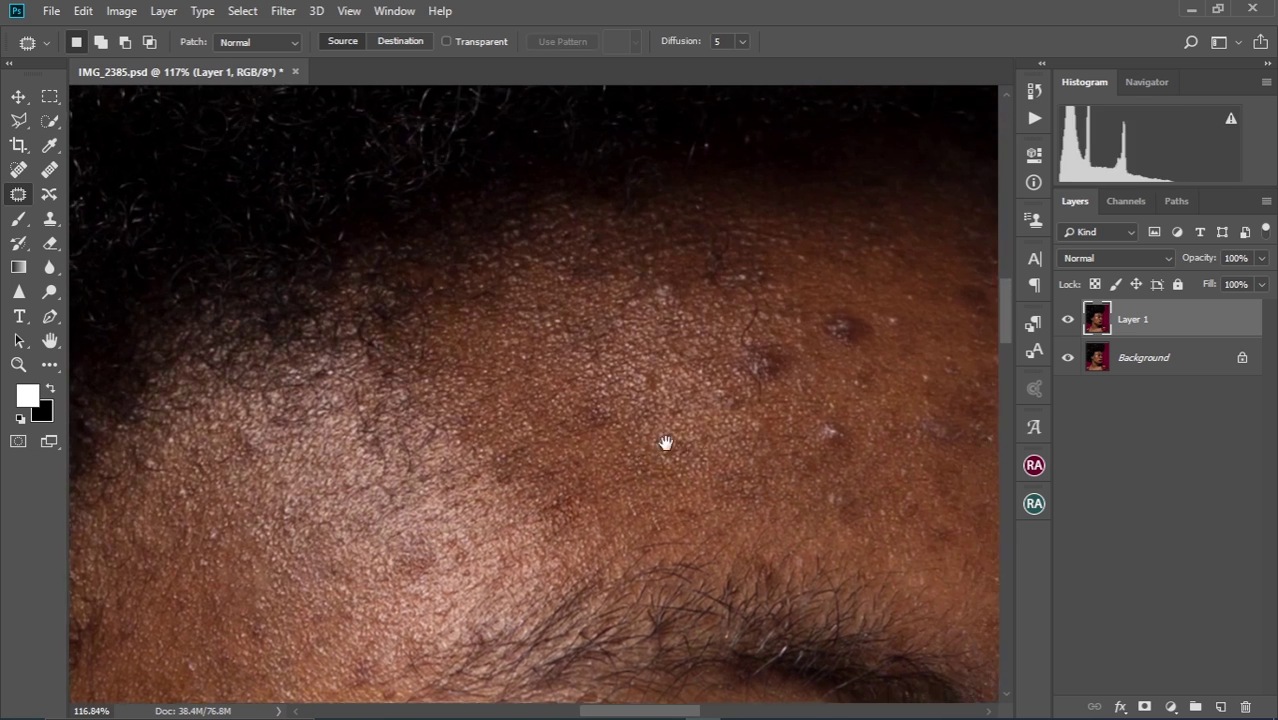
pyautogui.moveTo(776, 352)
pyautogui.mouseDown()
pyautogui.moveTo(762, 344)
pyautogui.moveTo(774, 350)
pyautogui.mouseUp()
pyautogui.moveTo(762, 362); pyautogui.dragTo(840, 368)
pyautogui.moveTo(836, 424)
pyautogui.mouseDown()
pyautogui.moveTo(822, 436)
pyautogui.moveTo(780, 392)
pyautogui.mouseUp()
pyautogui.moveTo(780, 392); pyautogui.dragTo(668, 471)
pyautogui.moveTo(750, 398); pyautogui.dragTo(700, 380)
pyautogui.moveTo(737, 456); pyautogui.dragTo(703, 333)
pyautogui.moveTo(700, 445); pyautogui.dragTo(708, 450)
pyautogui.moveTo(686, 460); pyautogui.dragTo(650, 474)
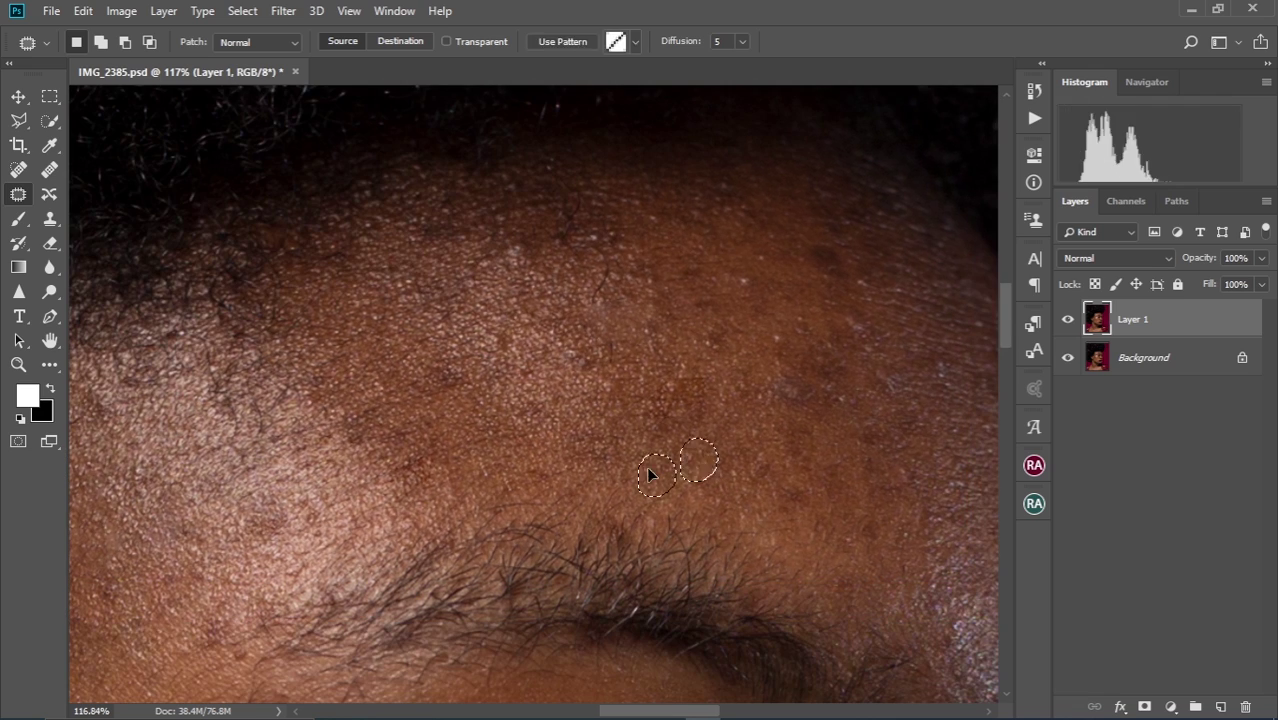
# Patch the discoloured patch on the far side of the forehead with even-toned skin.
pyautogui.moveTo(775, 369); pyautogui.dragTo(822, 418)
pyautogui.moveTo(800, 348); pyautogui.dragTo(798, 477)
pyautogui.moveTo(780, 390)
pyautogui.mouseDown()
pyautogui.moveTo(787, 398)
pyautogui.moveTo(777, 394)
pyautogui.mouseUp()
# Compare the retouched face with the original by hiding and showing Layer 1.
pyautogui.moveTo(777, 394)
pyautogui.mouseDown()
pyautogui.moveTo(707, 282)
pyautogui.moveTo(728, 150)
pyautogui.mouseUp()
pyautogui.scroll(-3, 559, 440)
pyautogui.scroll(-3, 606, 434)
pyautogui.scroll(3, 614, 446)
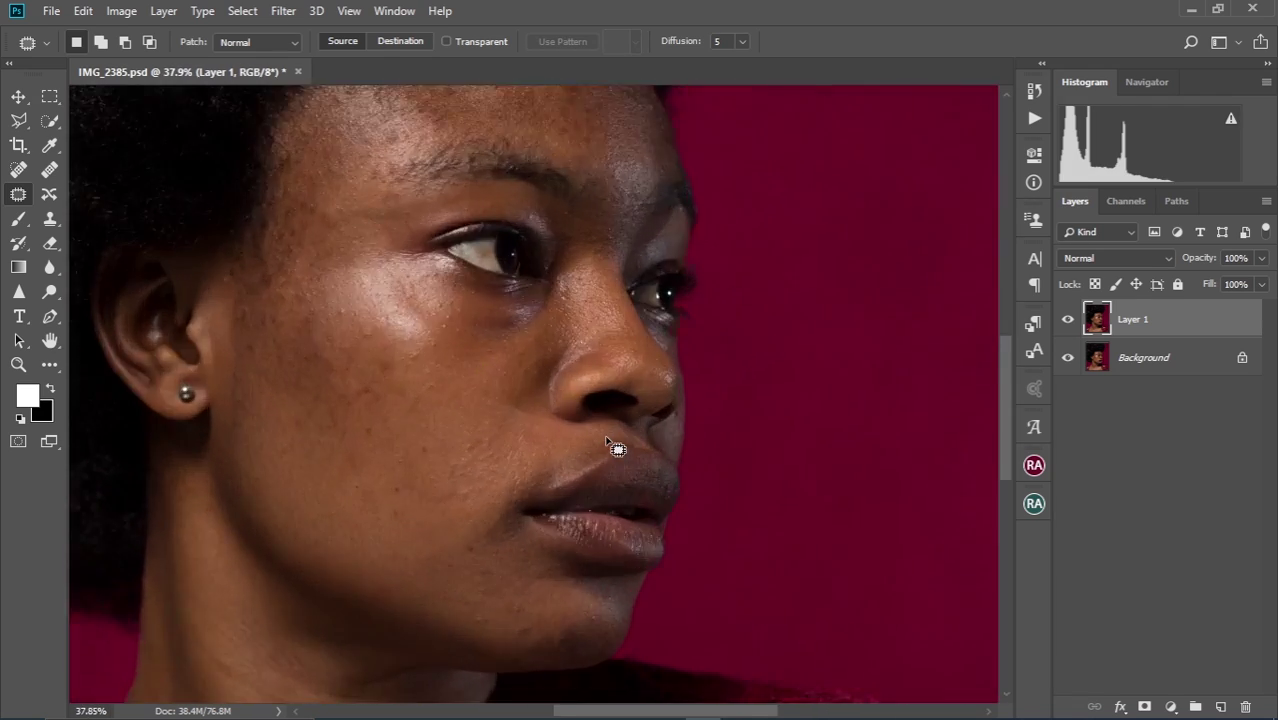
pyautogui.moveTo(518, 338); pyautogui.dragTo(663, 446)
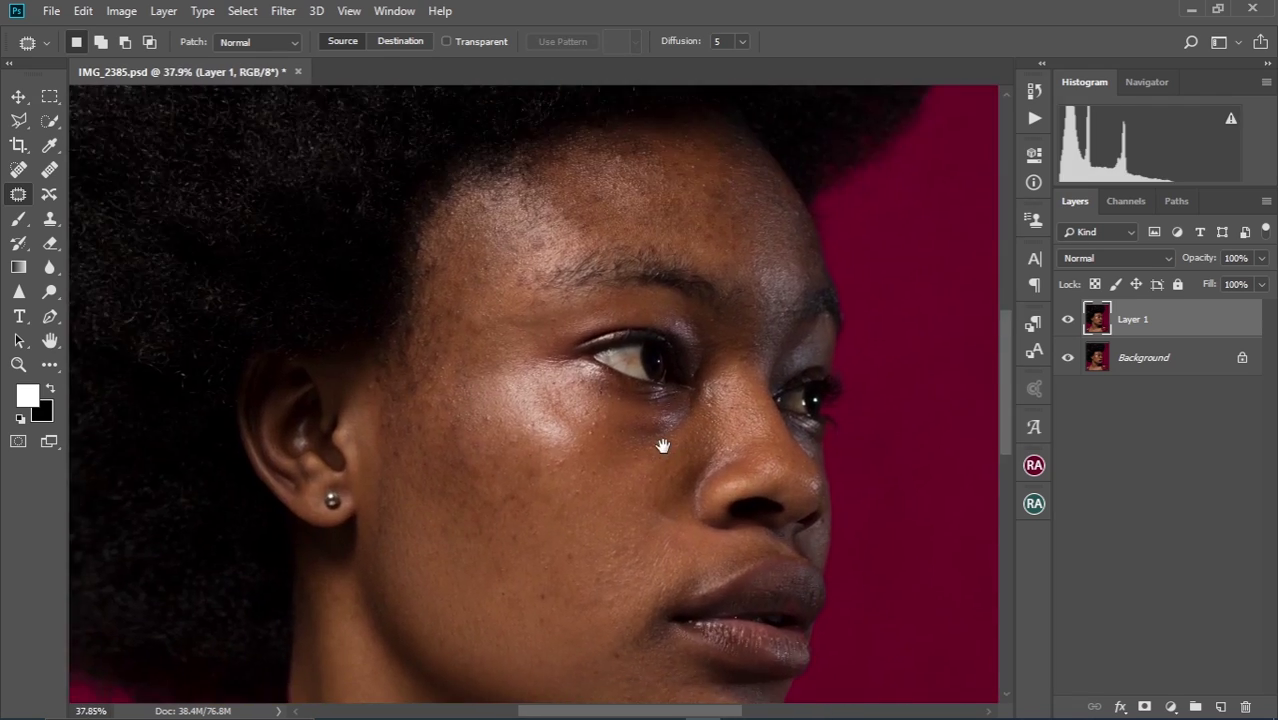
pyautogui.click(1068, 321)
pyautogui.click(1068, 321)
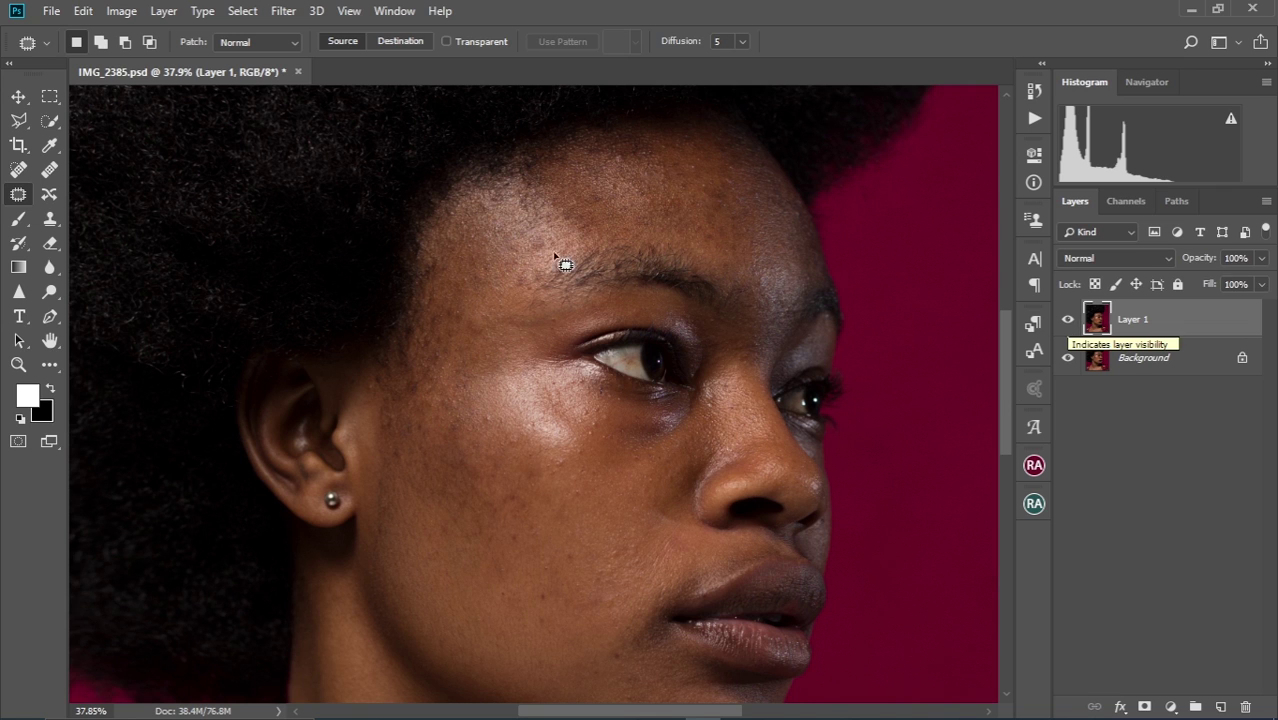
# Patch the remaining marks on the central forehead just below the hairline.
pyautogui.scroll(5, 656, 220)
pyautogui.moveTo(642, 197); pyautogui.dragTo(655, 316)
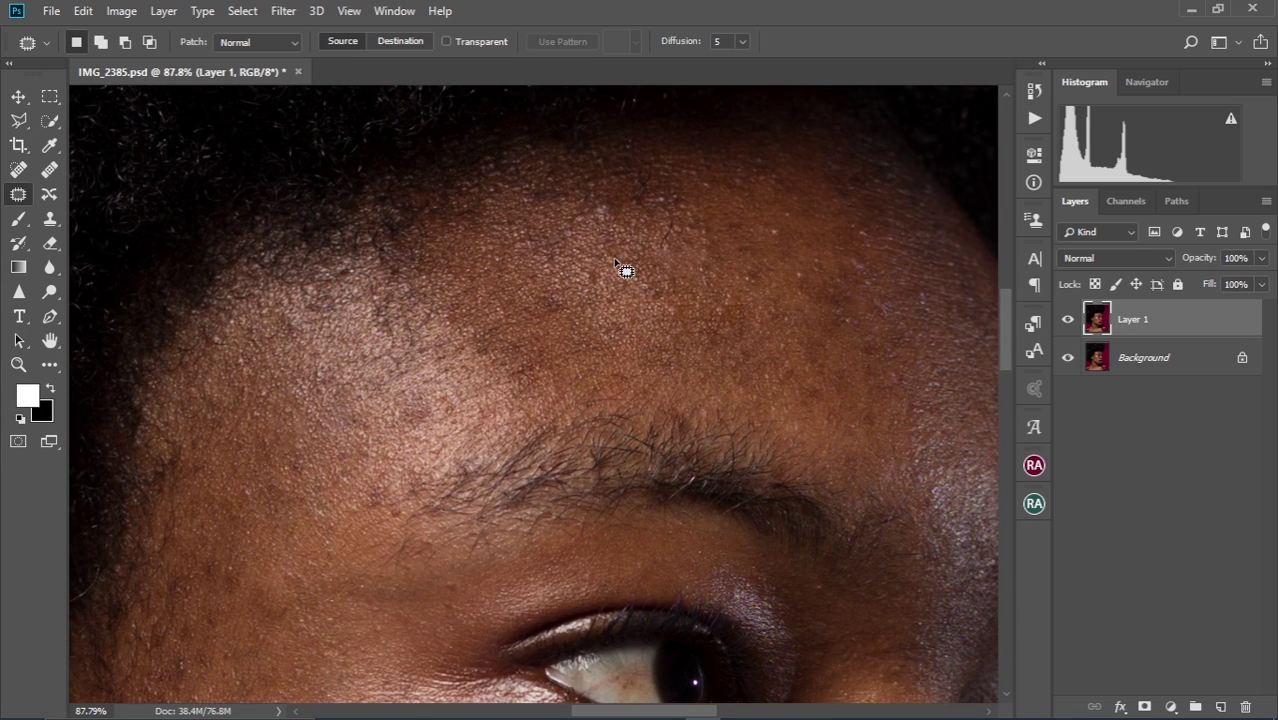
pyautogui.scroll(3, 624, 271)
pyautogui.moveTo(645, 213); pyautogui.dragTo(651, 337)
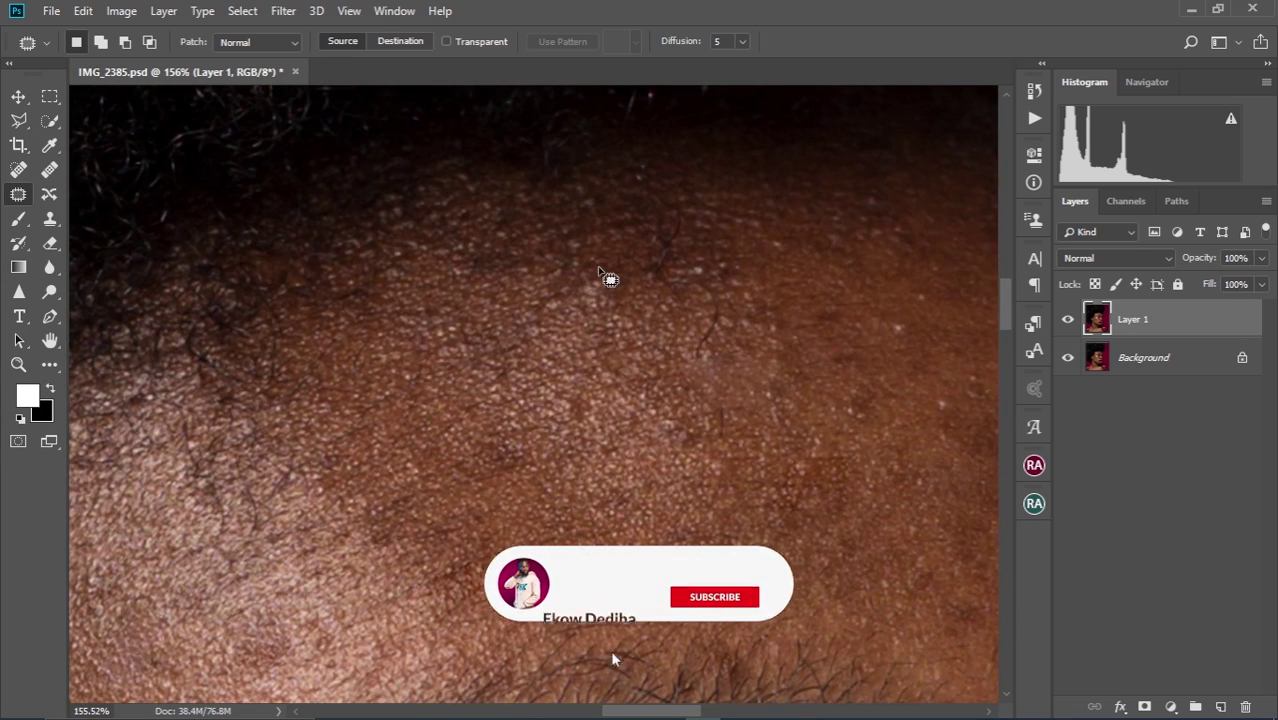
pyautogui.moveTo(685, 405)
pyautogui.mouseDown()
pyautogui.moveTo(659, 274)
pyautogui.moveTo(653, 288)
pyautogui.mouseUp()
pyautogui.moveTo(704, 376)
pyautogui.mouseDown()
pyautogui.moveTo(622, 194)
pyautogui.moveTo(616, 376)
pyautogui.mouseUp()
pyautogui.hotkey('ctrl', 'd')
# Patch the faint spots on the lower cheek beside the mouth and on the jaw beneath it.
pyautogui.scroll(-10, 557, 290)
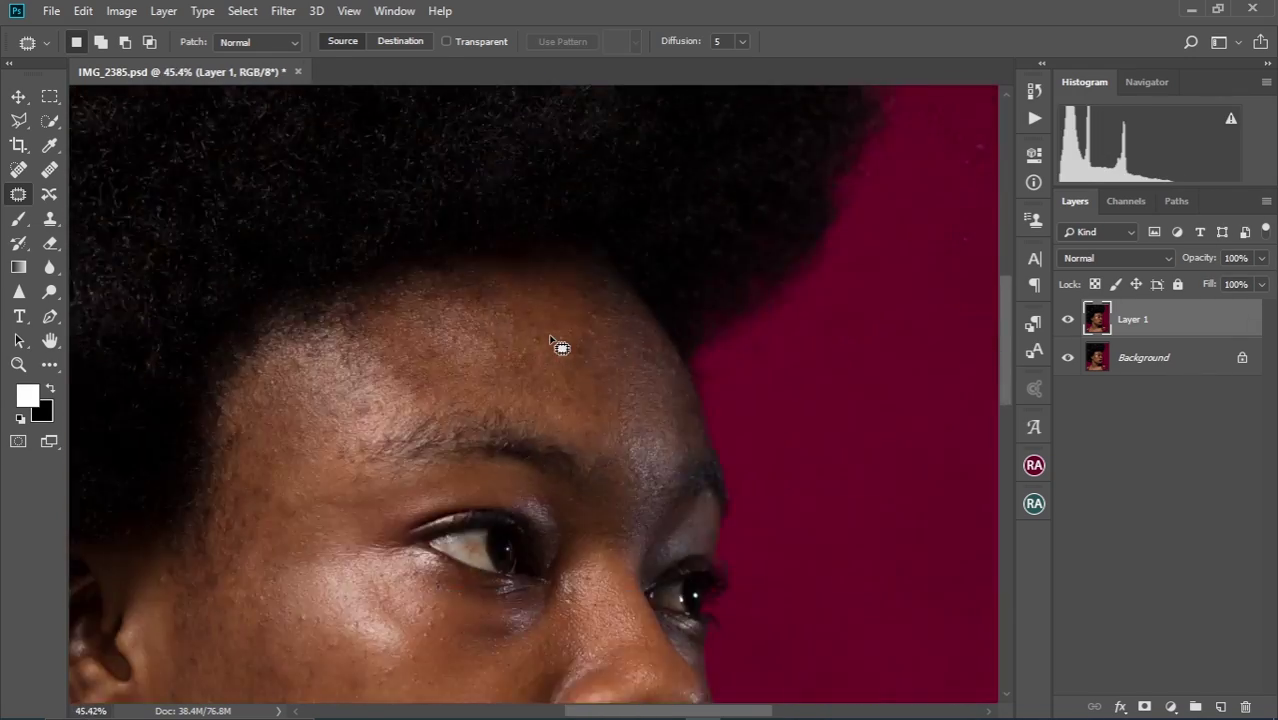
pyautogui.scroll(8, 556, 509)
pyautogui.moveTo(554, 414); pyautogui.dragTo(554, 428)
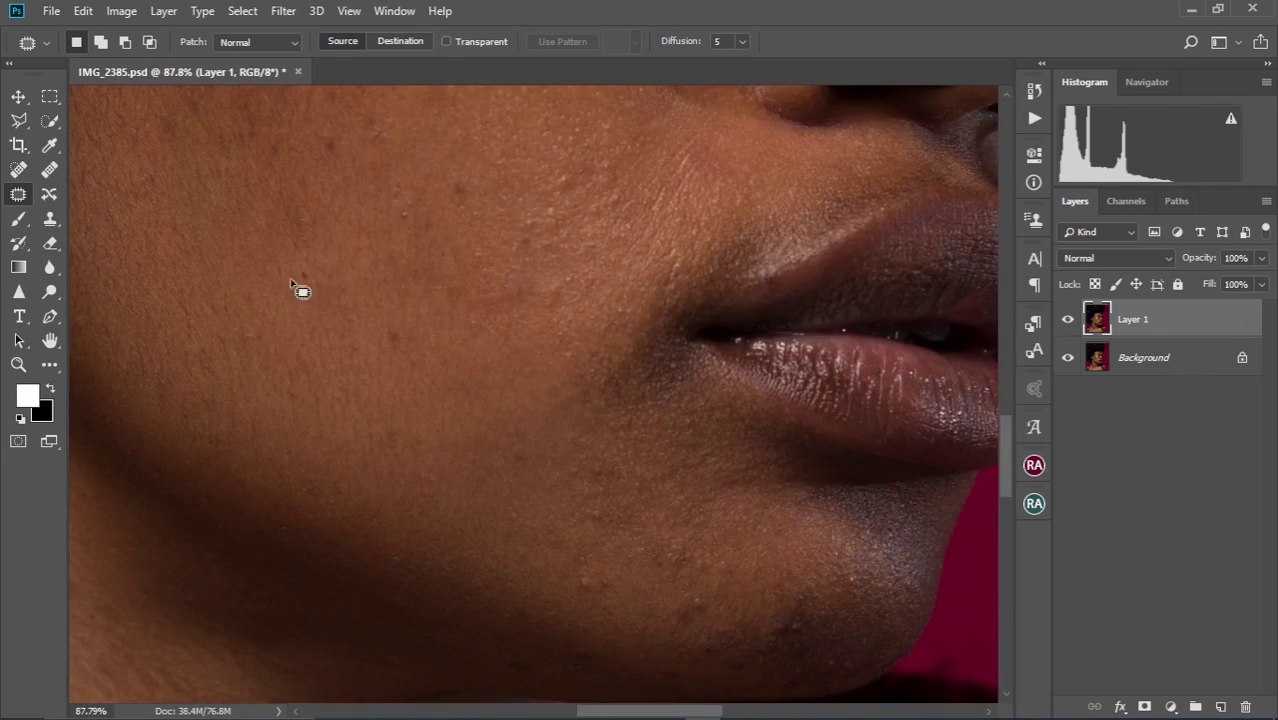
pyautogui.moveTo(461, 173); pyautogui.dragTo(391, 207)
pyautogui.moveTo(545, 585); pyautogui.dragTo(478, 372)
pyautogui.moveTo(479, 365)
pyautogui.mouseDown()
pyautogui.moveTo(488, 377)
pyautogui.moveTo(482, 362)
pyautogui.mouseUp()
pyautogui.moveTo(492, 379); pyautogui.dragTo(435, 375)
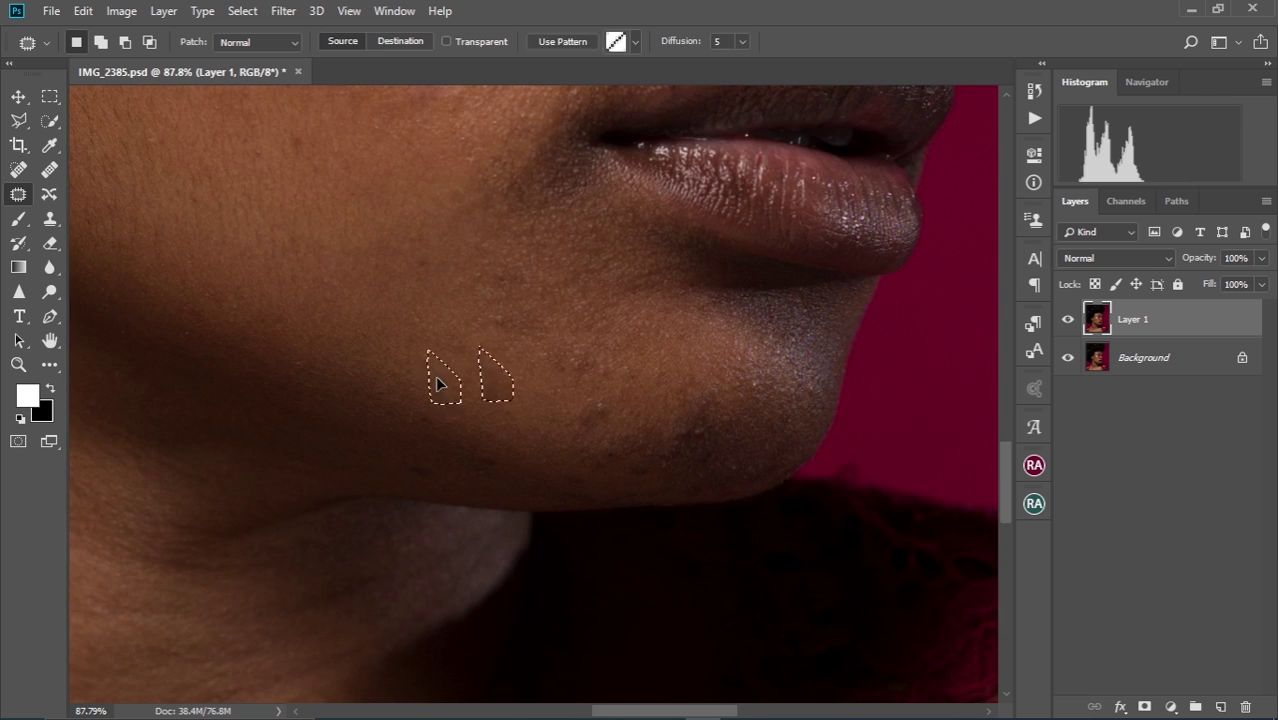
# Patch the dark blemishes on the chin and along the jawline with adjacent skin.
pyautogui.moveTo(570, 390); pyautogui.dragTo(496, 345)
pyautogui.moveTo(496, 345); pyautogui.dragTo(482, 391)
pyautogui.moveTo(567, 372)
pyautogui.mouseDown()
pyautogui.moveTo(437, 332)
pyautogui.moveTo(516, 306)
pyautogui.mouseUp()
pyautogui.moveTo(500, 335); pyautogui.dragTo(440, 362)
pyautogui.moveTo(430, 359); pyautogui.dragTo(374, 342)
pyautogui.hotkey('ctrl', 'd')
# Patch the leftover marks along the lower jaw with clean skin.
pyautogui.moveTo(387, 356)
pyautogui.mouseDown()
pyautogui.moveTo(561, 338)
pyautogui.moveTo(613, 314)
pyautogui.mouseUp()
pyautogui.moveTo(462, 335)
pyautogui.mouseDown()
pyautogui.moveTo(432, 330)
pyautogui.moveTo(506, 328)
pyautogui.mouseUp()
pyautogui.moveTo(518, 332)
pyautogui.mouseDown()
pyautogui.moveTo(564, 326)
pyautogui.moveTo(355, 373)
pyautogui.mouseUp()
pyautogui.hotkey('ctrl', 'd')
pyautogui.moveTo(395, 373)
pyautogui.mouseDown()
pyautogui.moveTo(407, 383)
pyautogui.moveTo(408, 475)
pyautogui.mouseUp()
# Patch the small remaining spots on the cheek above the jaw.
pyautogui.moveTo(365, 371)
pyautogui.mouseDown()
pyautogui.moveTo(334, 379)
pyautogui.moveTo(436, 411)
pyautogui.moveTo(556, 494)
pyautogui.mouseUp()
pyautogui.moveTo(446, 436); pyautogui.dragTo(440, 440)
pyautogui.moveTo(440, 440); pyautogui.dragTo(374, 431)
pyautogui.moveTo(330, 280); pyautogui.dragTo(395, 462)
pyautogui.moveTo(303, 448)
pyautogui.mouseDown()
pyautogui.moveTo(305, 432)
pyautogui.moveTo(306, 446)
pyautogui.mouseUp()
pyautogui.hotkey('ctrl', 'd')
# Patch the small dark mark under the outer corner of the near eye.
pyautogui.moveTo(687, 217); pyautogui.dragTo(562, 467)
pyautogui.moveTo(356, 251); pyautogui.dragTo(568, 465)
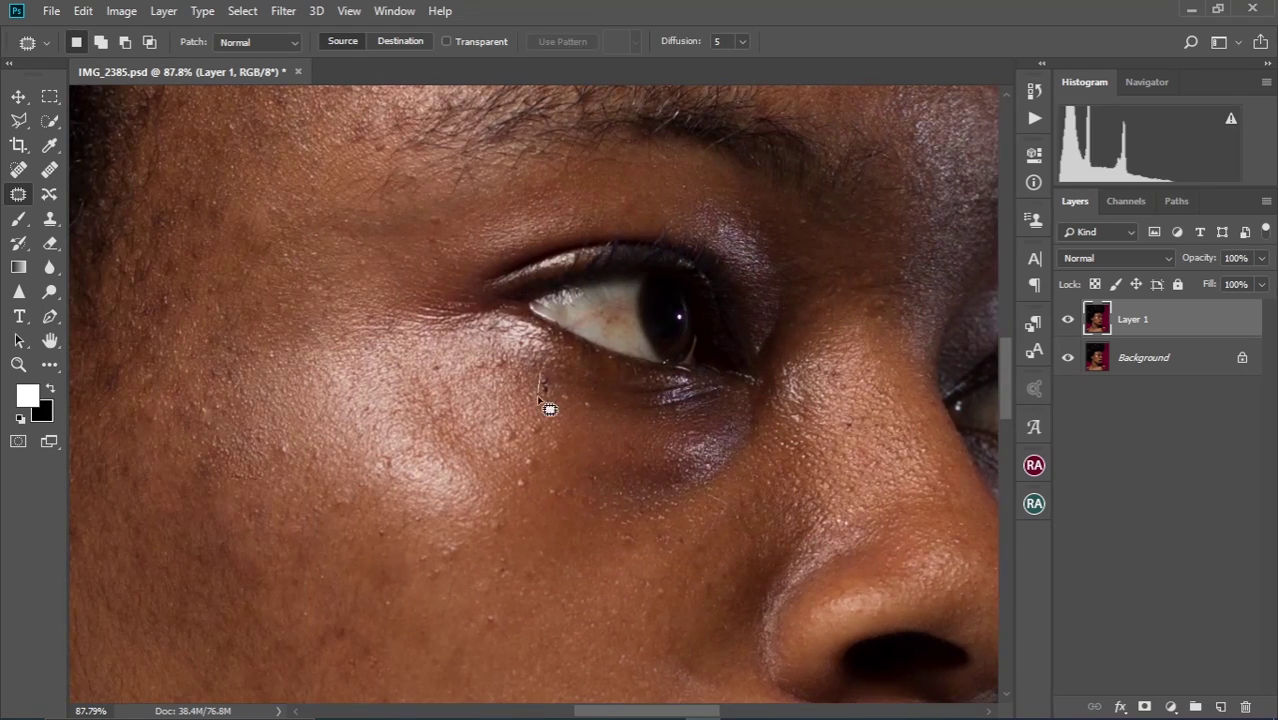
pyautogui.moveTo(548, 405); pyautogui.dragTo(546, 372)
pyautogui.click(588, 287)
pyautogui.moveTo(553, 392); pyautogui.dragTo(515, 402)
pyautogui.hotkey('ctrl', 'd')
# Switch to the Spot Healing Brush in Content-Aware mode and reduce the brush size to 10 px.
pyautogui.scroll(-5, 511, 403)
pyautogui.scroll(6, 508, 404)
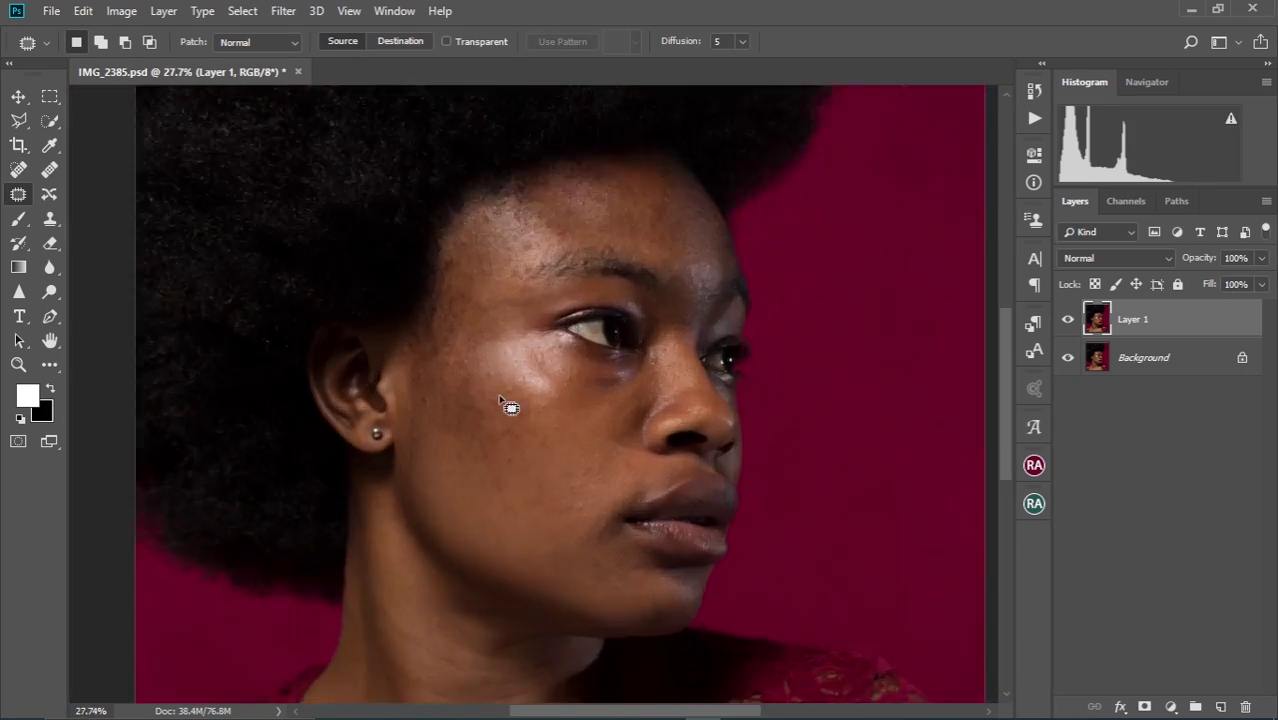
pyautogui.moveTo(600, 291); pyautogui.dragTo(603, 411)
pyautogui.scroll(1, 603, 411)
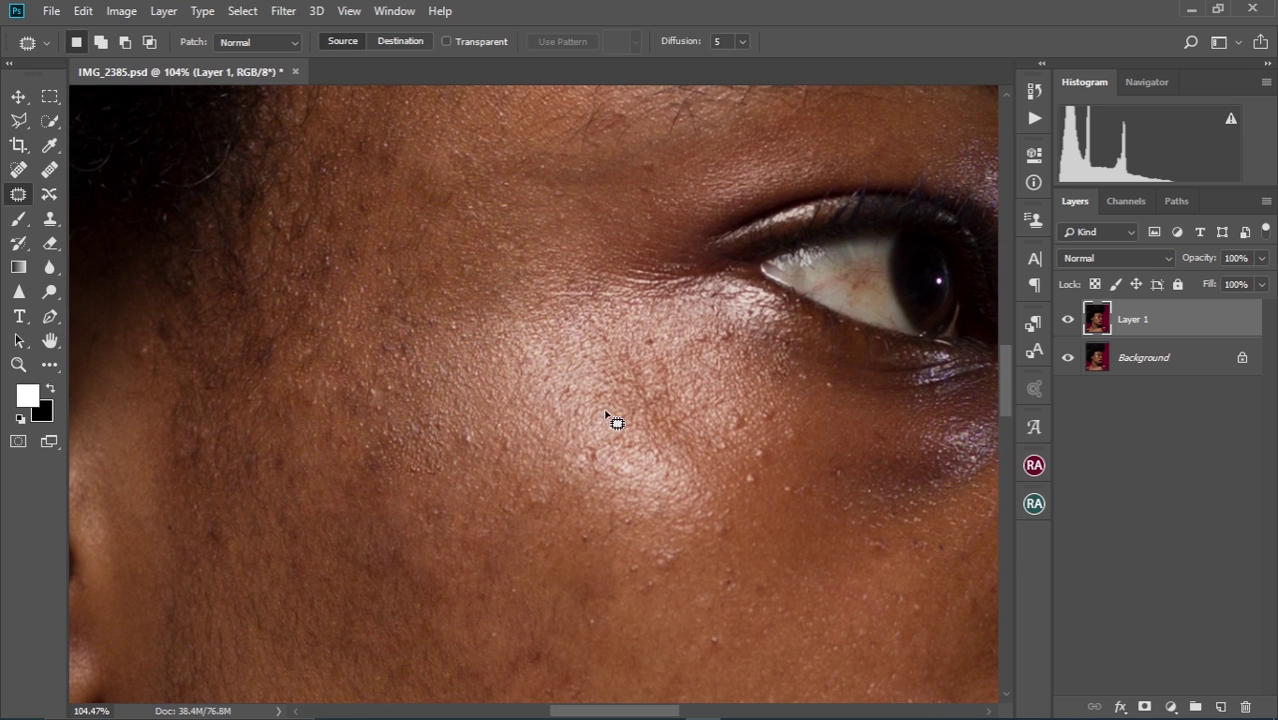
pyautogui.click(20, 170)
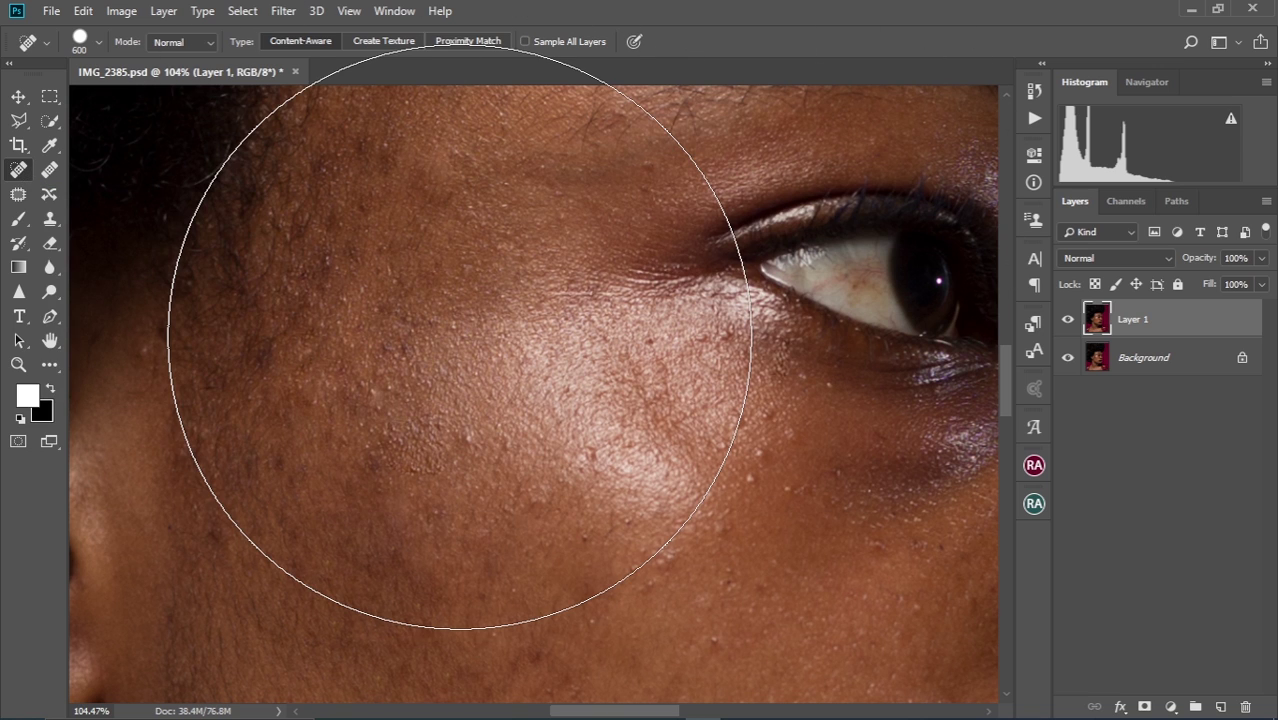
pyautogui.press('[')
pyautogui.press('[')
pyautogui.press('[')
pyautogui.press('[')
pyautogui.press('[')
pyautogui.press('[')
pyautogui.press('[')
pyautogui.press('[')
pyautogui.press('[')
pyautogui.press('[')
pyautogui.press('[')
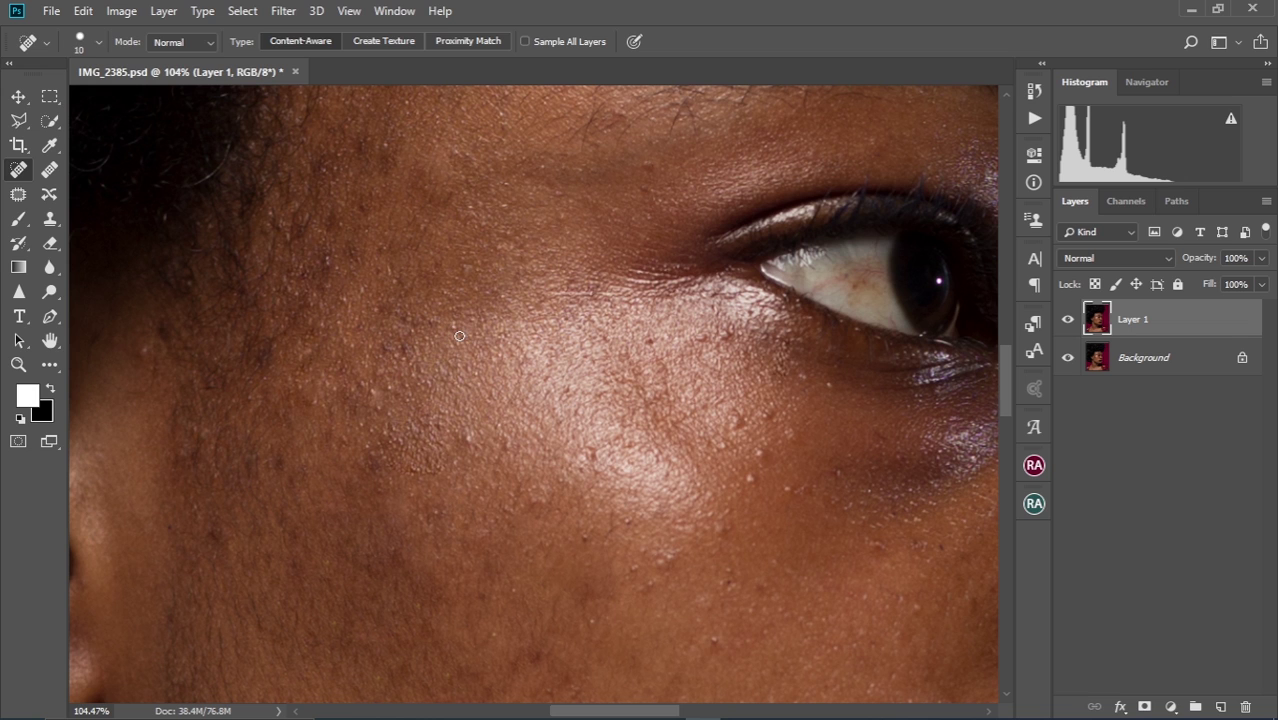
# Enlarge the healing brush to 15 px and heal the dark spots on the outer cheek near the temple.
pyautogui.scroll(5, 469, 360)
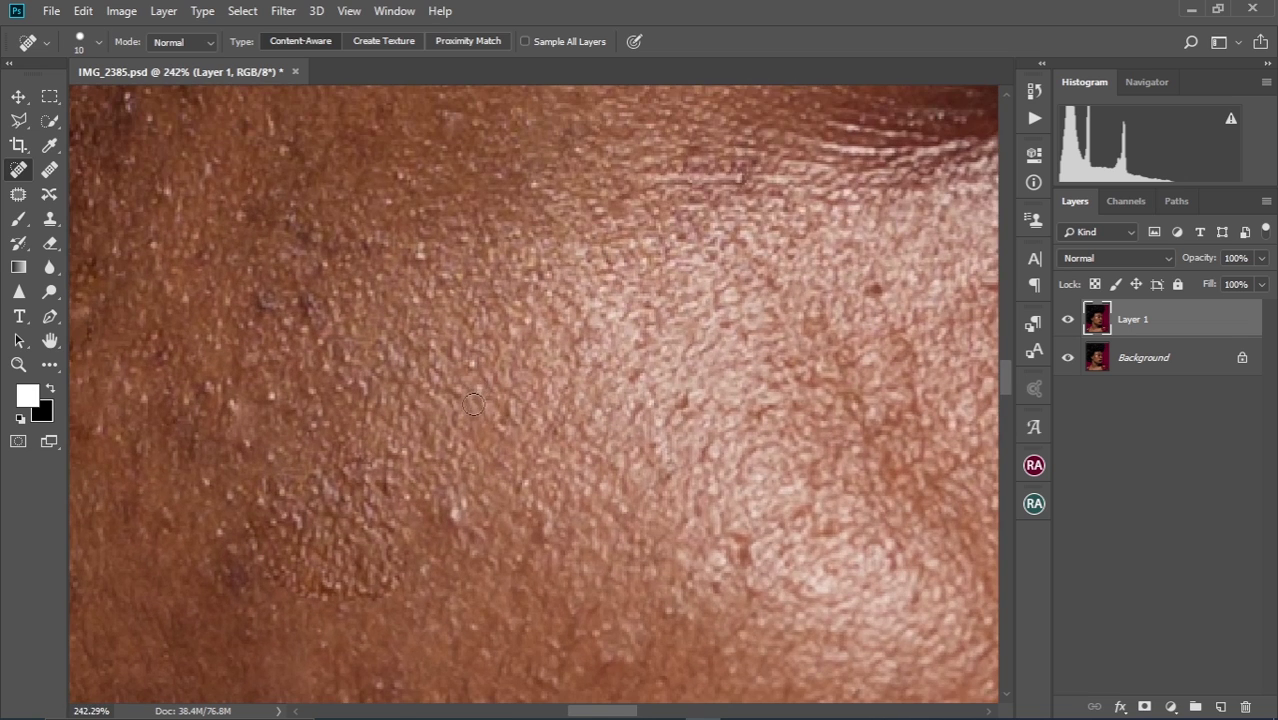
pyautogui.scroll(-3, 474, 404)
pyautogui.press(']')
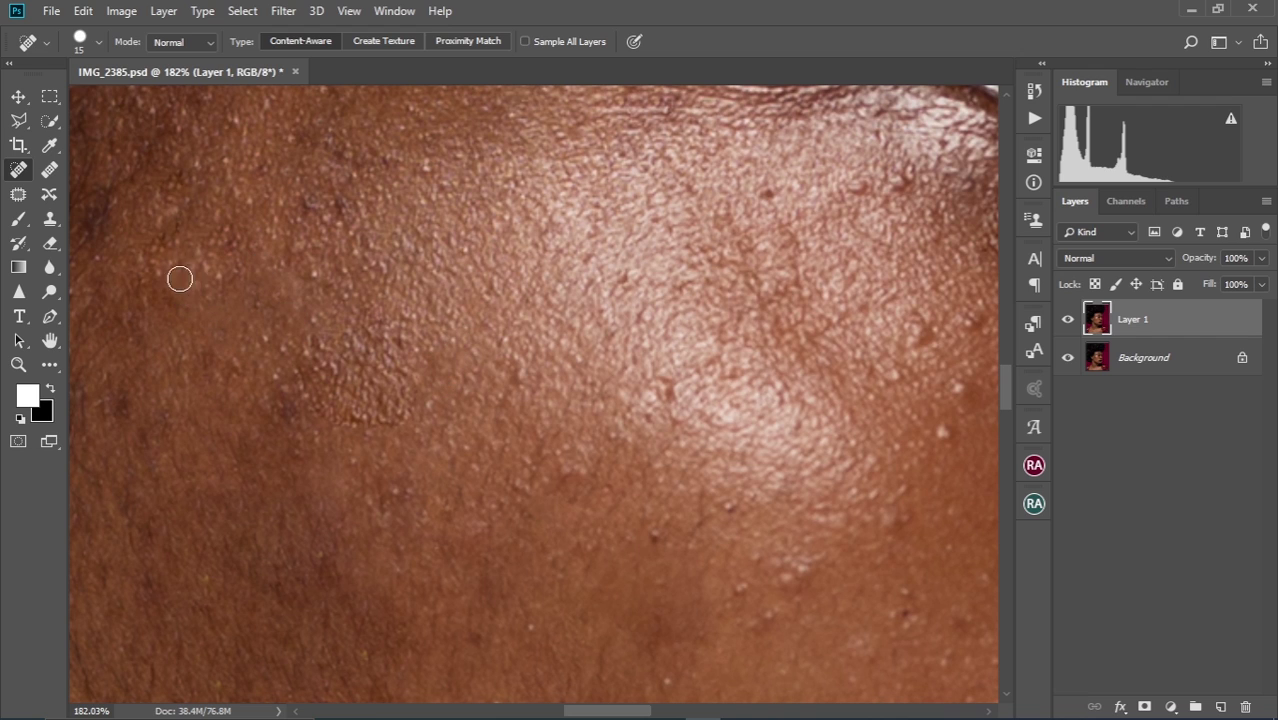
pyautogui.moveTo(157, 221); pyautogui.dragTo(157, 243)
pyautogui.moveTo(103, 397); pyautogui.dragTo(103, 413)
pyautogui.scroll(-7, 165, 412)
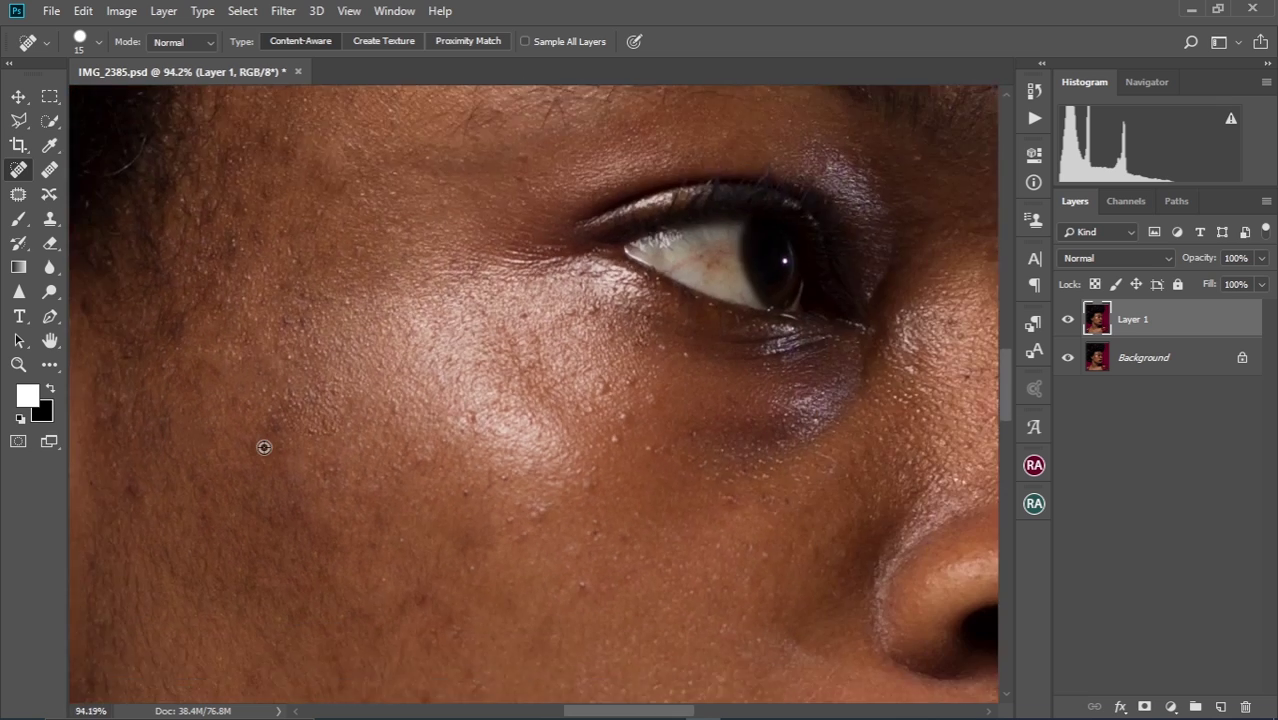
# Heal the small marks beneath the near eye's outer corner and on the skin between its eyelid and brow.
pyautogui.moveTo(514, 491); pyautogui.dragTo(444, 343)
pyautogui.scroll(3, 420, 340)
pyautogui.scroll(3, 477, 310)
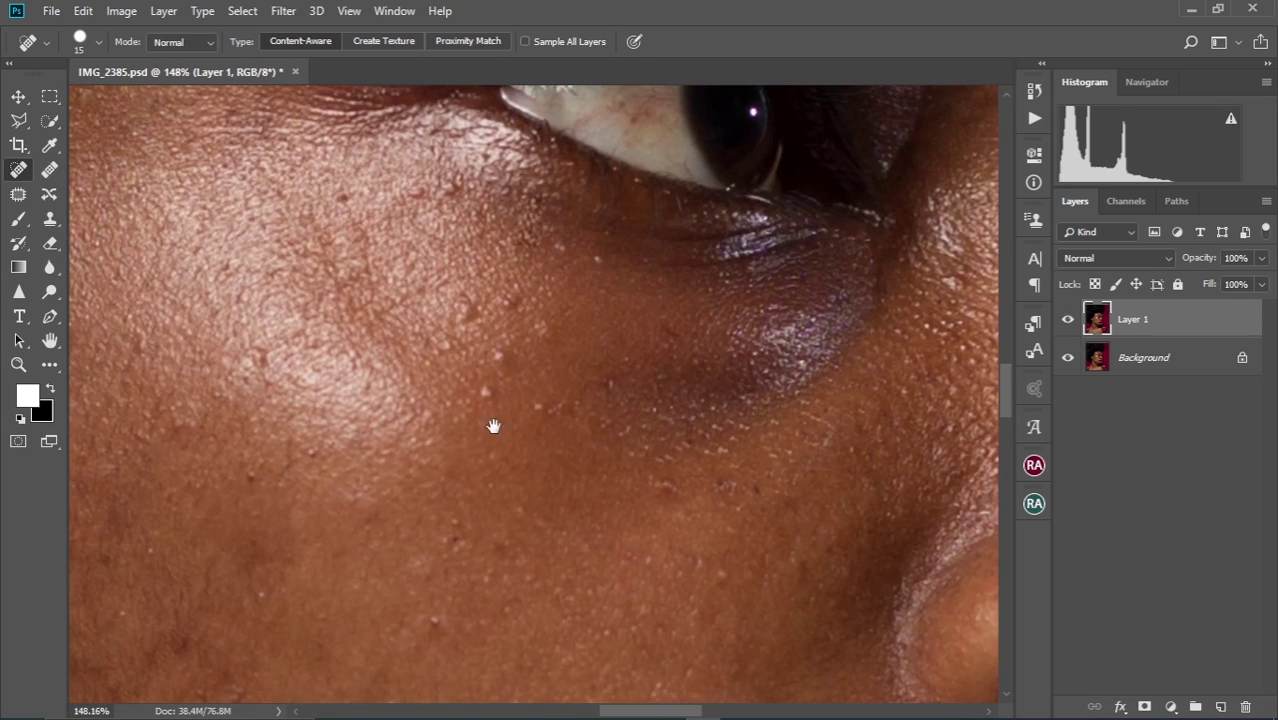
pyautogui.scroll(3, 545, 328)
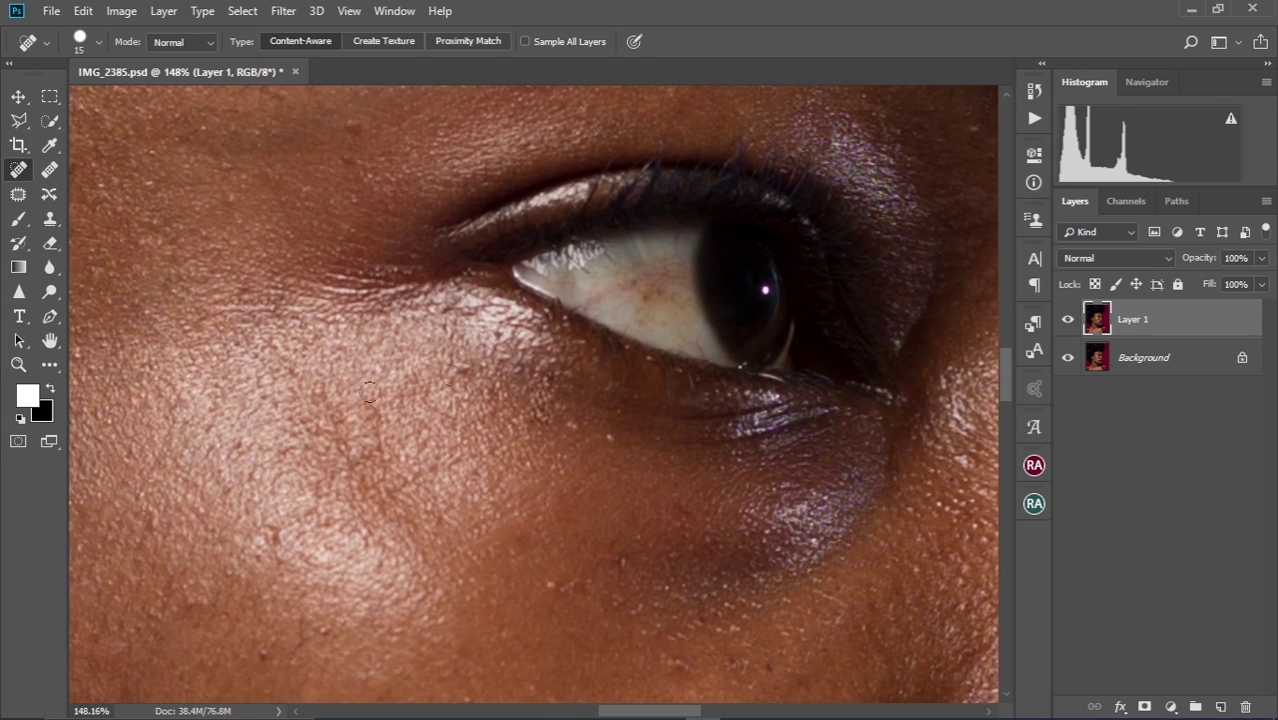
pyautogui.moveTo(556, 414); pyautogui.dragTo(602, 434)
pyautogui.scroll(3, 396, 315)
pyautogui.moveTo(708, 274); pyautogui.dragTo(740, 280)
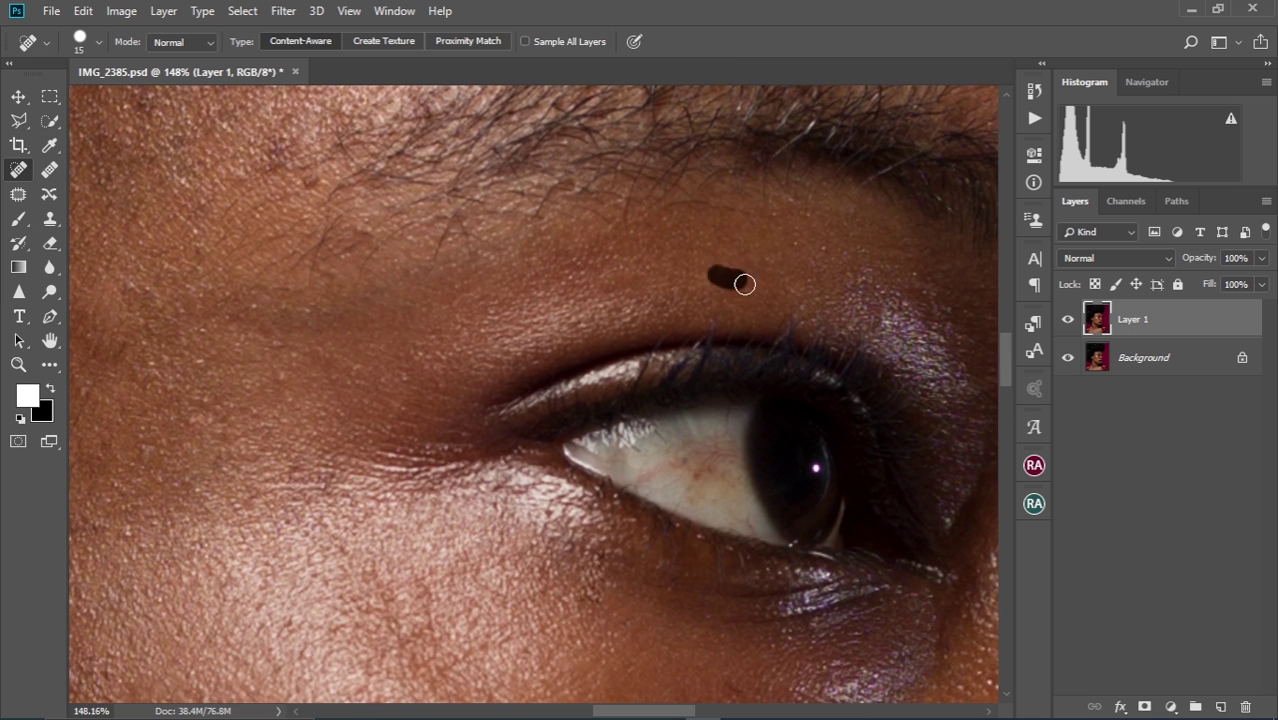
# Heal the small spots on the cheek below the bright highlight and under the near eye.
pyautogui.scroll(-8, 616, 354)
pyautogui.moveTo(364, 280); pyautogui.dragTo(367, 293)
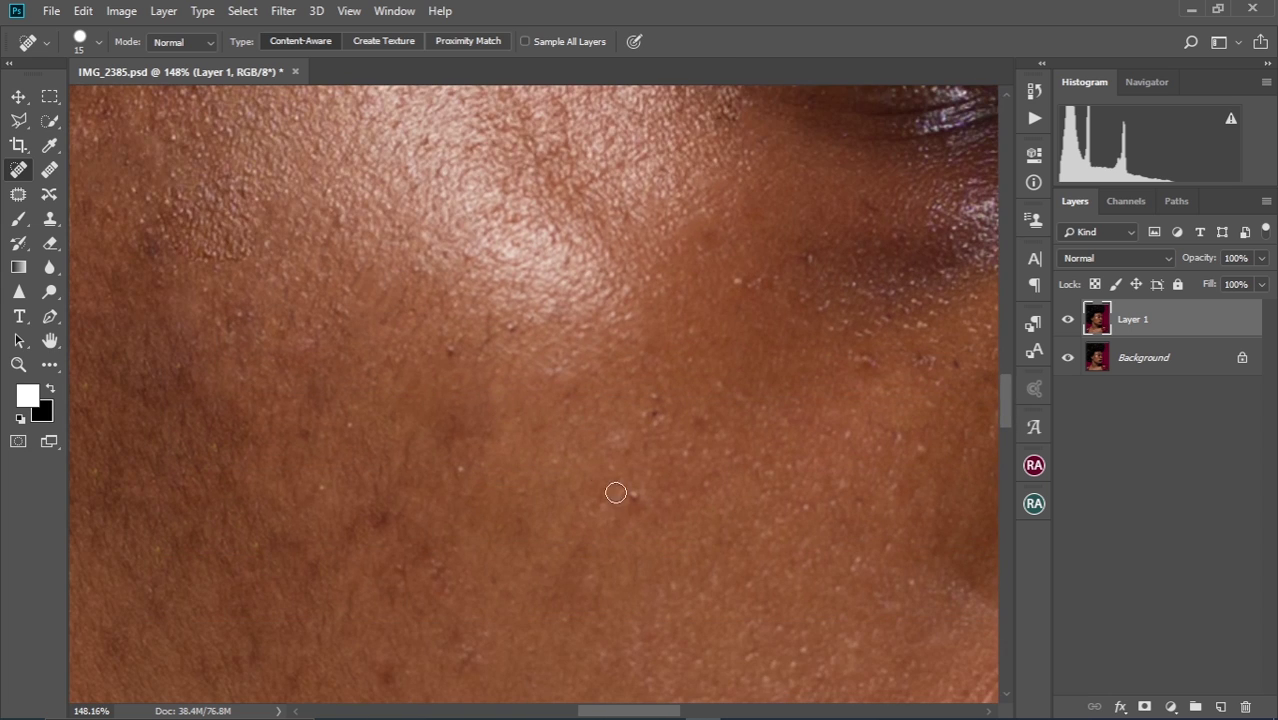
pyautogui.click(478, 348)
pyautogui.hscroll(5, 568, 373)
pyautogui.click(568, 373)
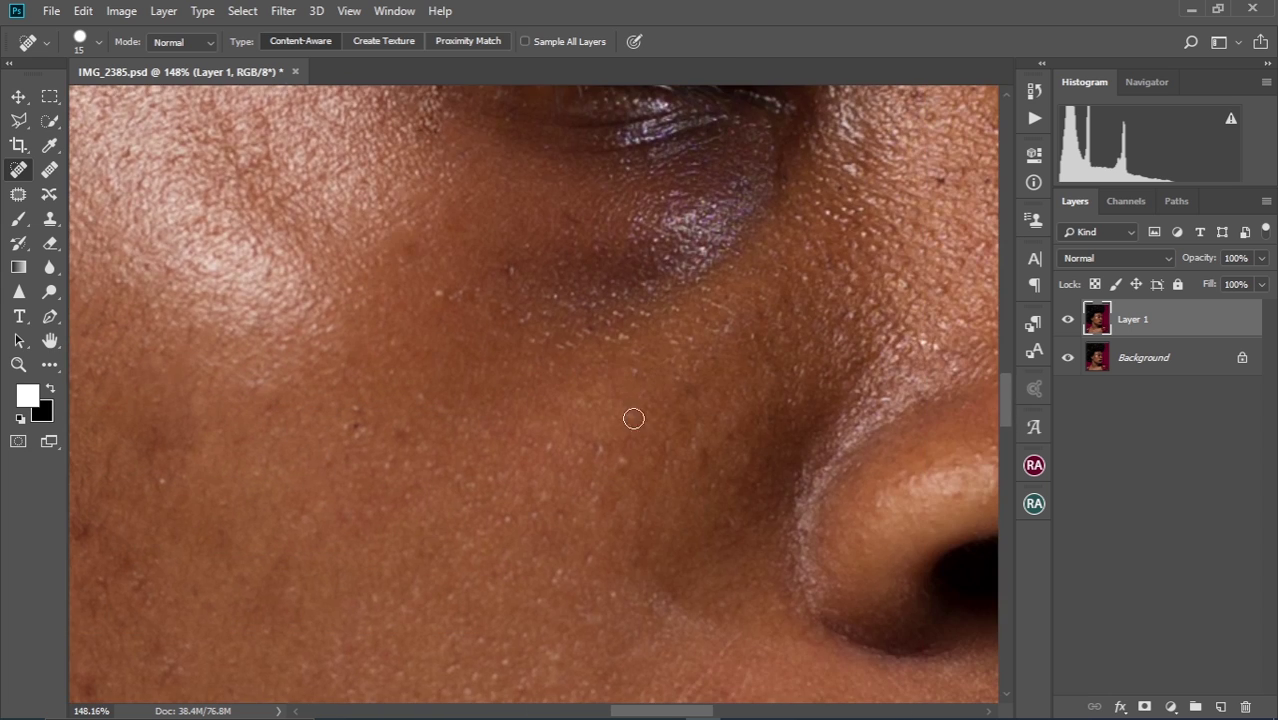
pyautogui.click(601, 453)
pyautogui.click(450, 291)
# Heal the small mark on the upper side of the nose near the inner eye corner.
pyautogui.scroll(5, 451, 291)
pyautogui.hscroll(4, 451, 291)
pyautogui.moveTo(606, 440); pyautogui.dragTo(622, 446)
pyautogui.scroll(3, 640, 280)
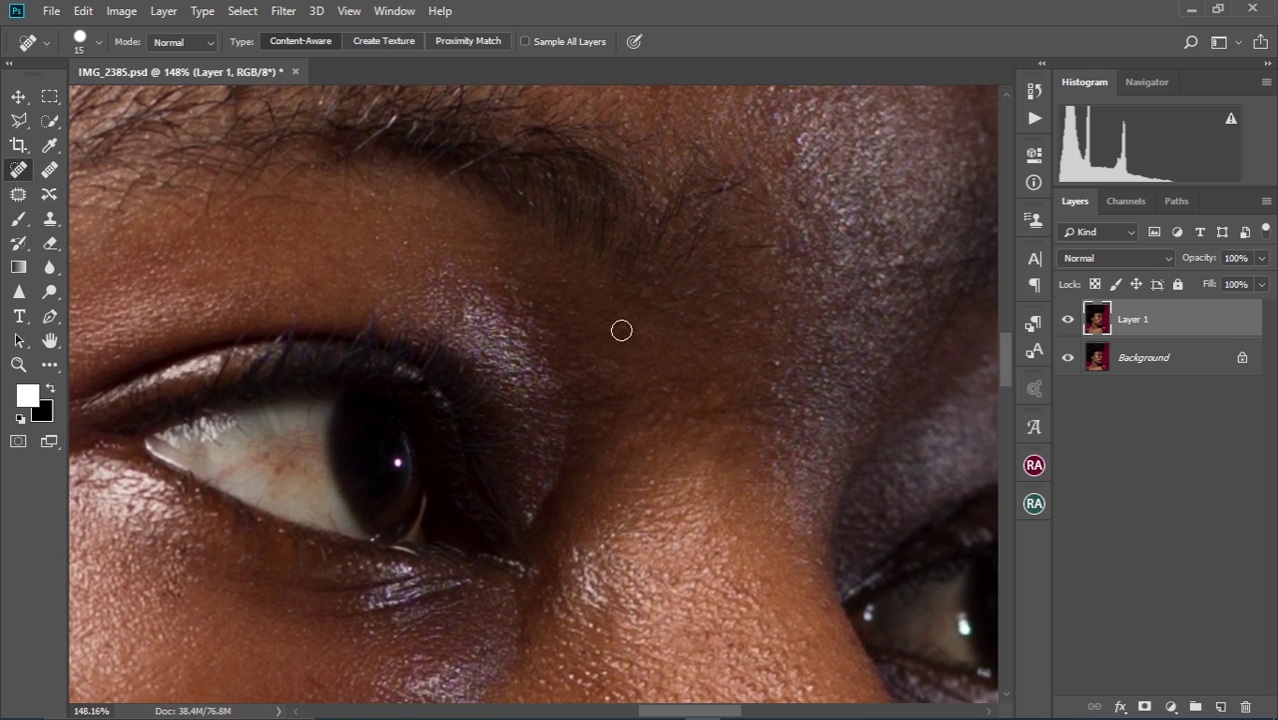
pyautogui.scroll(6, 621, 330)
pyautogui.scroll(-5, 626, 496)
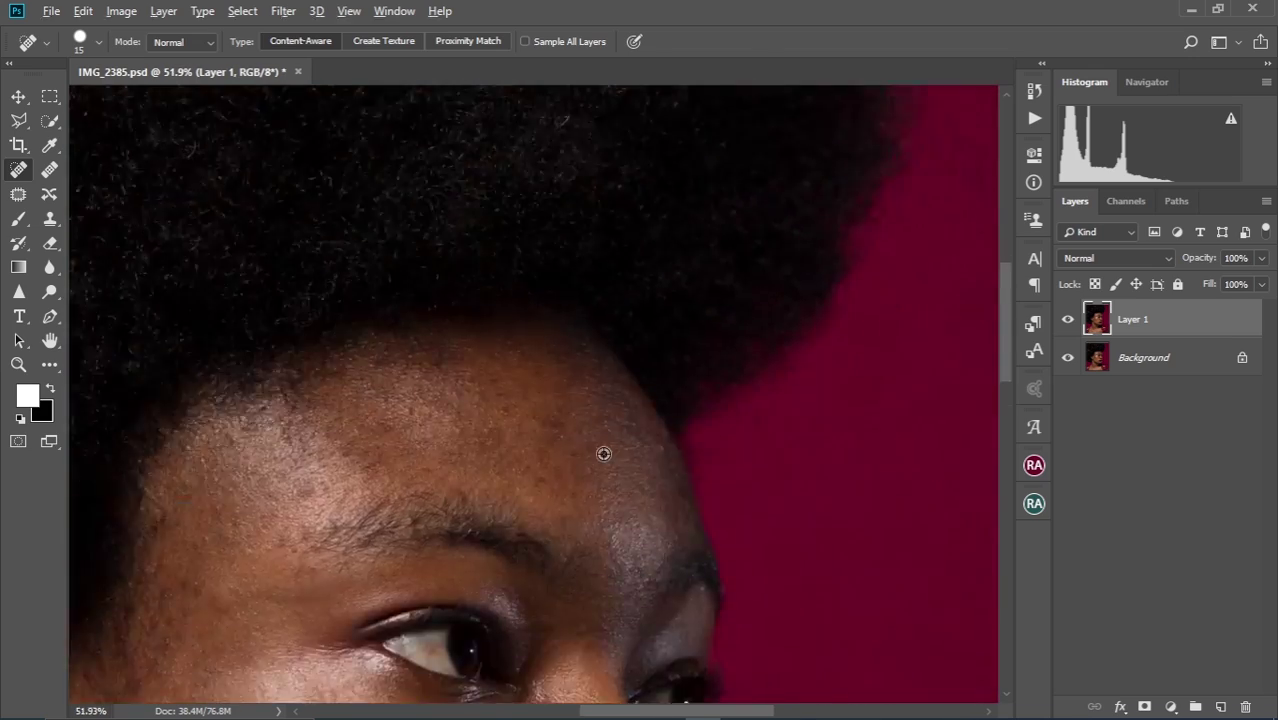
# Heal the spots on the lower cheek beside the mouth corner and in the middle of the cheek.
pyautogui.scroll(4, 716, 438)
pyautogui.moveTo(749, 546); pyautogui.dragTo(577, 86)
pyautogui.moveTo(330, 640); pyautogui.dragTo(700, 100)
pyautogui.moveTo(366, 426); pyautogui.dragTo(360, 440)
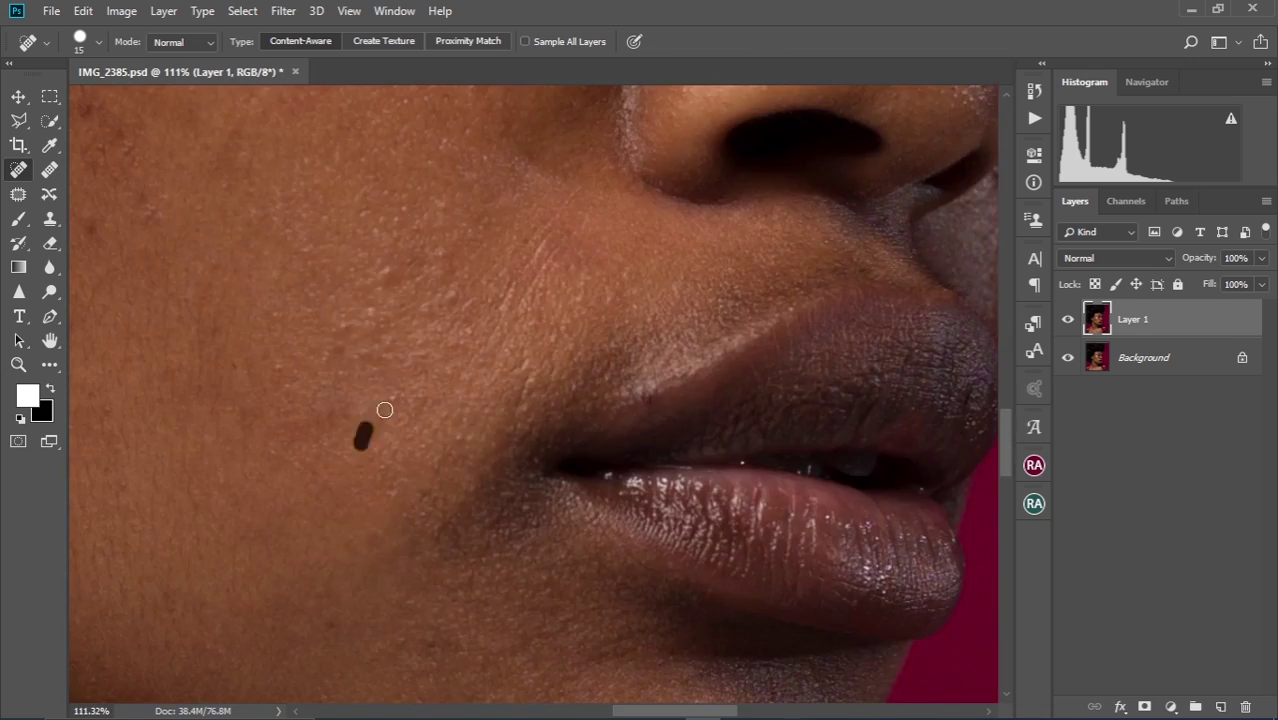
pyautogui.click(361, 316)
pyautogui.click(335, 351)
pyautogui.moveTo(430, 274)
pyautogui.mouseDown()
pyautogui.moveTo(450, 446)
pyautogui.moveTo(770, 385)
pyautogui.mouseUp()
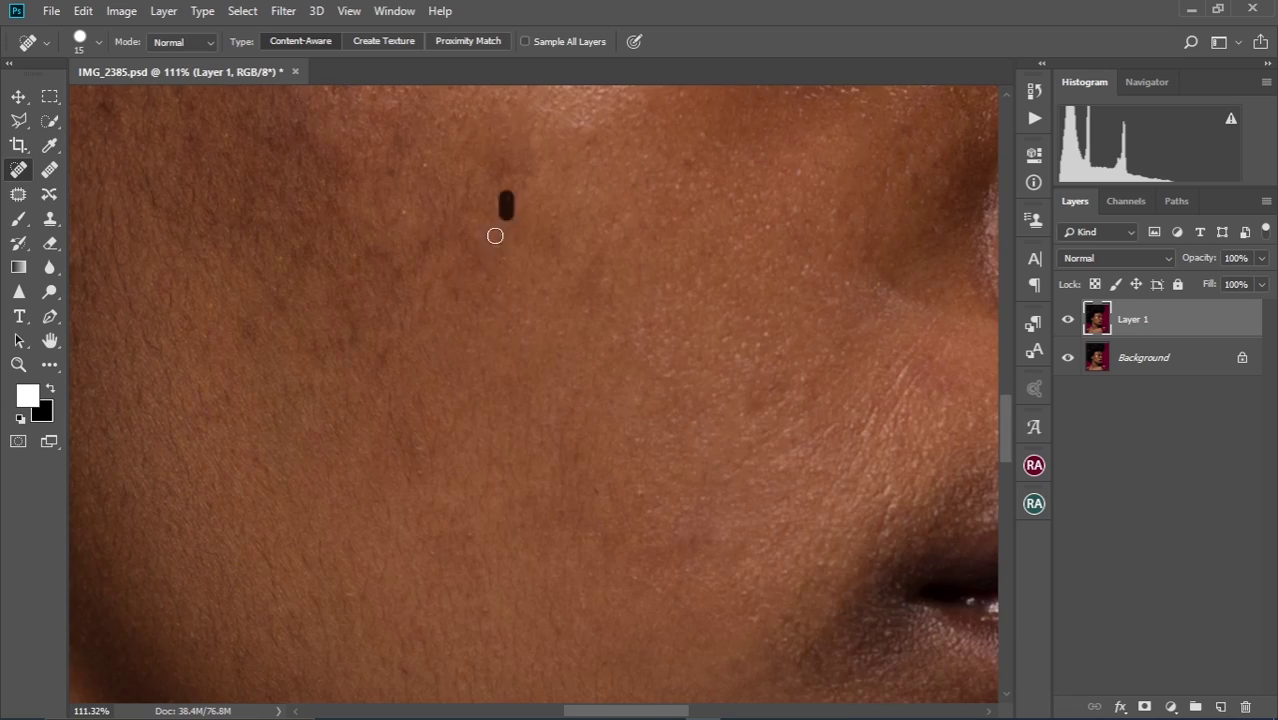
# Heal the dark mark on the forehead above the near eyebrow with a short stroke.
pyautogui.scroll(-6, 470, 320)
pyautogui.scroll(5, 456, 379)
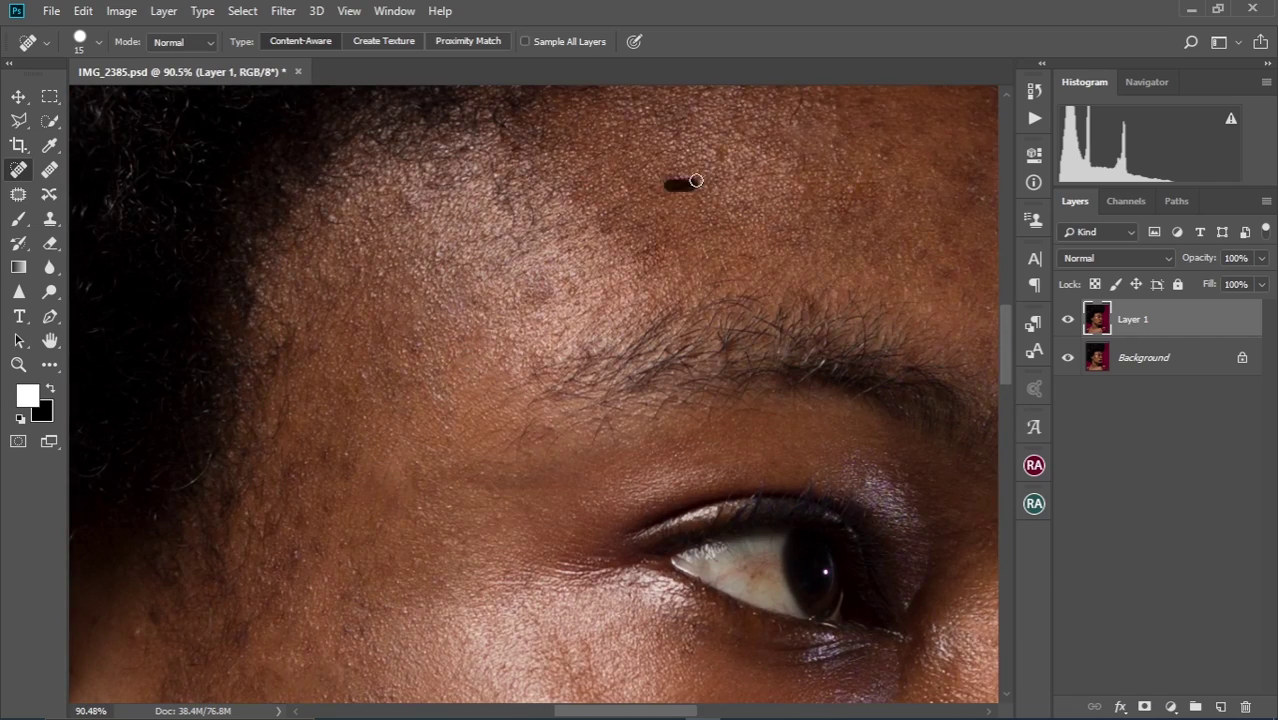
pyautogui.scroll(-4, 308, 557)
pyautogui.scroll(-5, 428, 442)
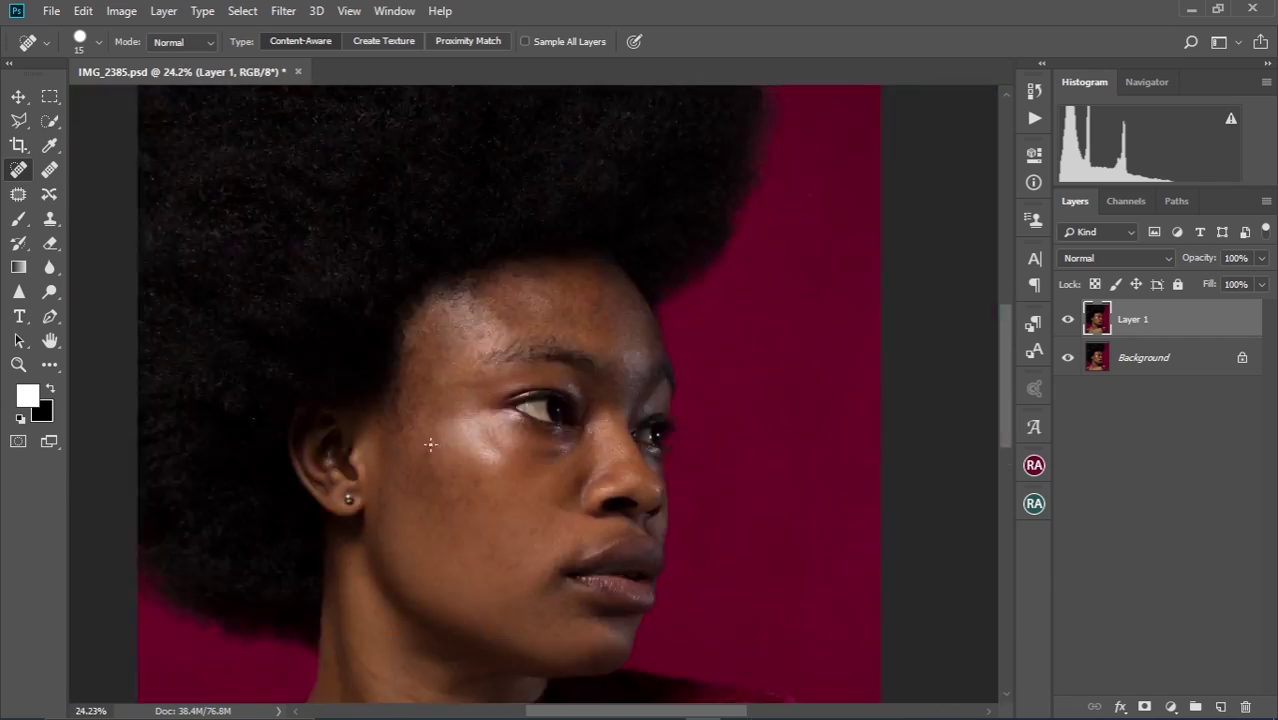
# Examine the retouched skin and compare it with the original by hiding and showing Layer 1.
pyautogui.scroll(6, 468, 347)
pyautogui.scroll(-4, 400, 470)
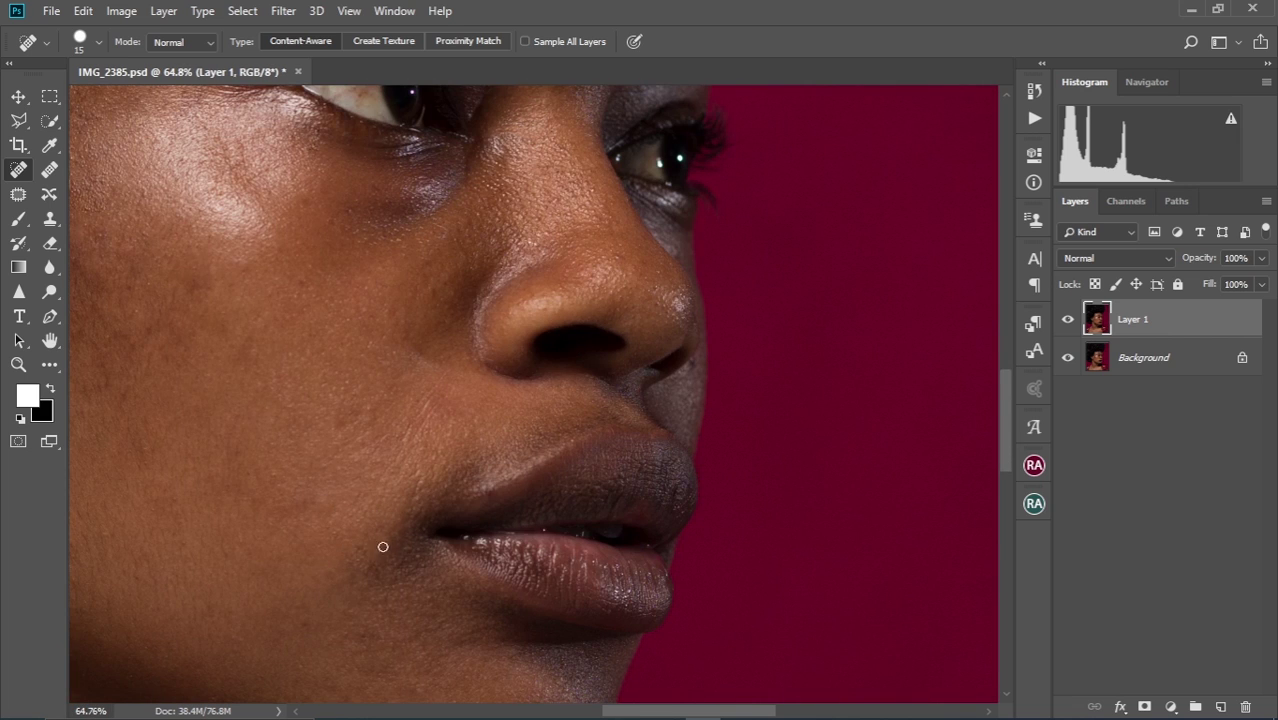
pyautogui.scroll(-6, 420, 470)
pyautogui.scroll(-2, 528, 419)
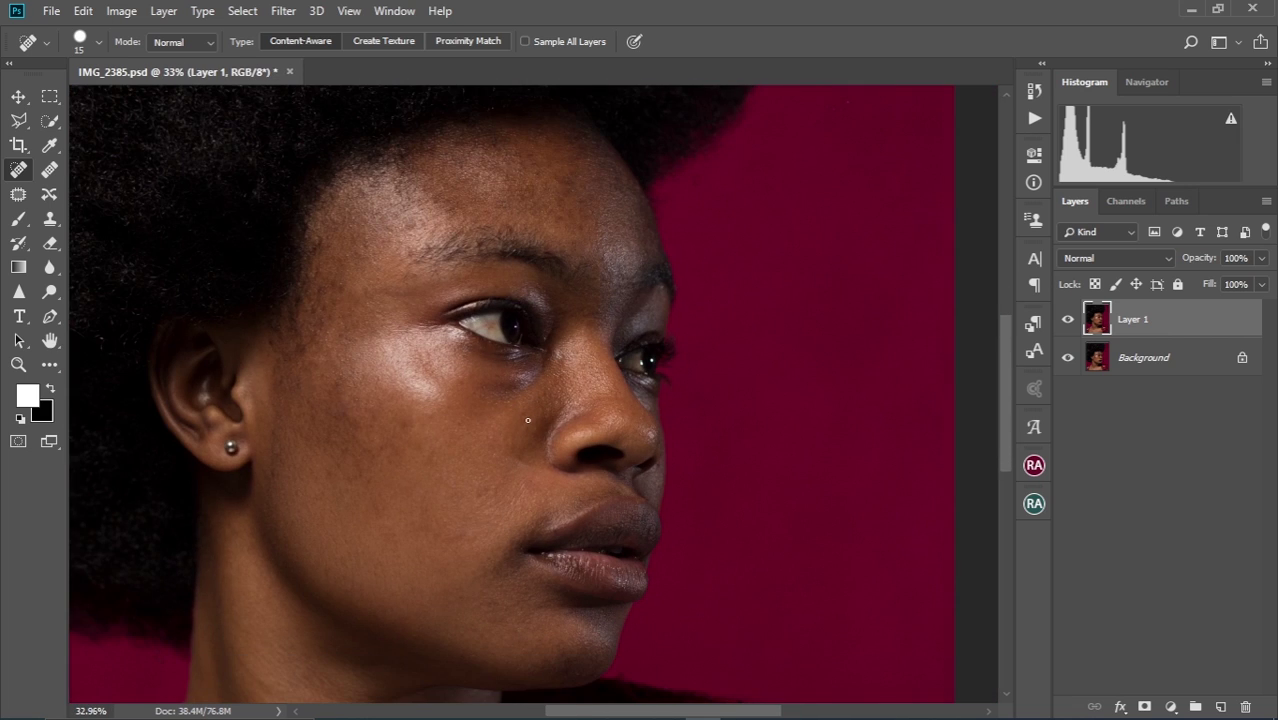
pyautogui.click(1068, 319)
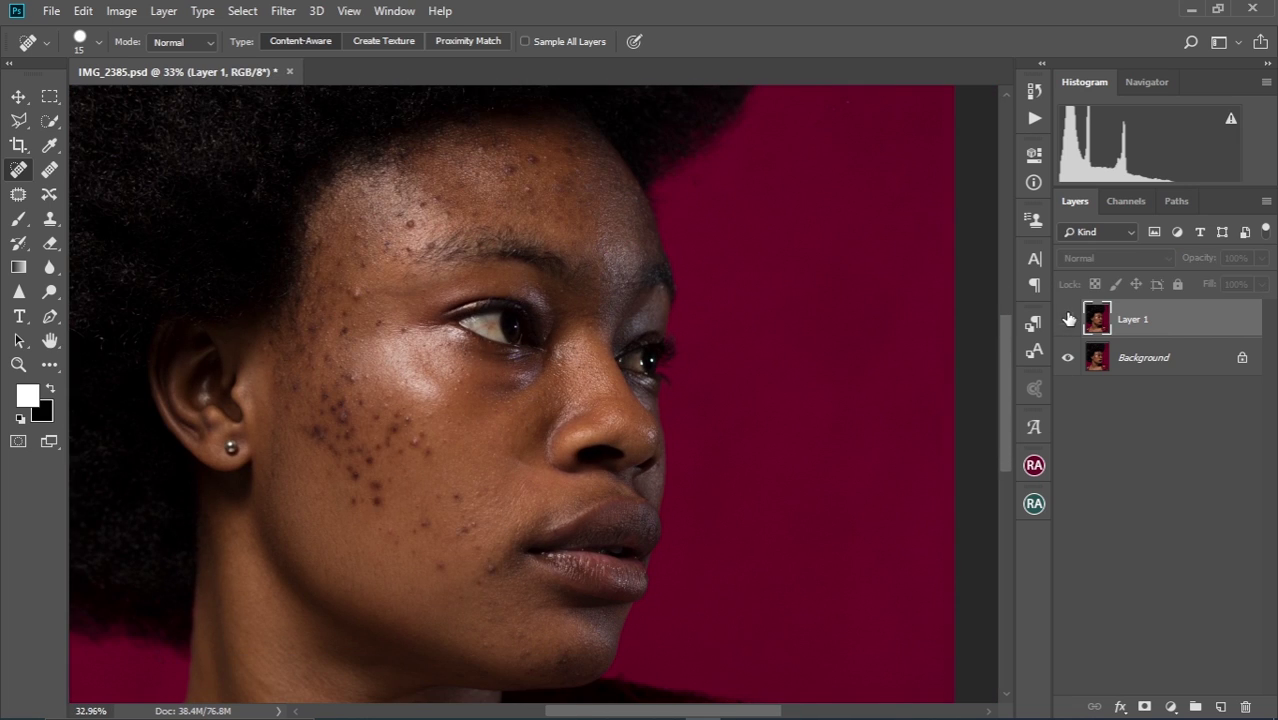
pyautogui.click(1068, 319)
pyautogui.click(1068, 319)
pyautogui.click(1068, 319)
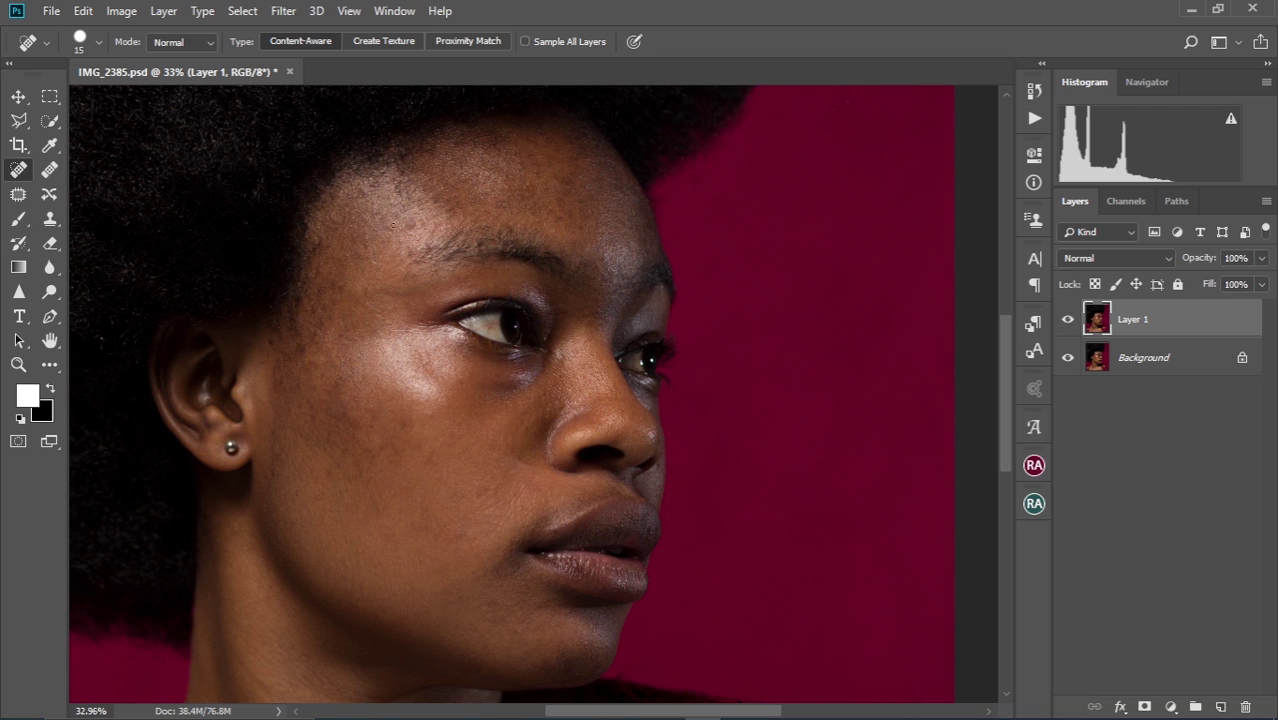
pyautogui.scroll(-3, 438, 447)
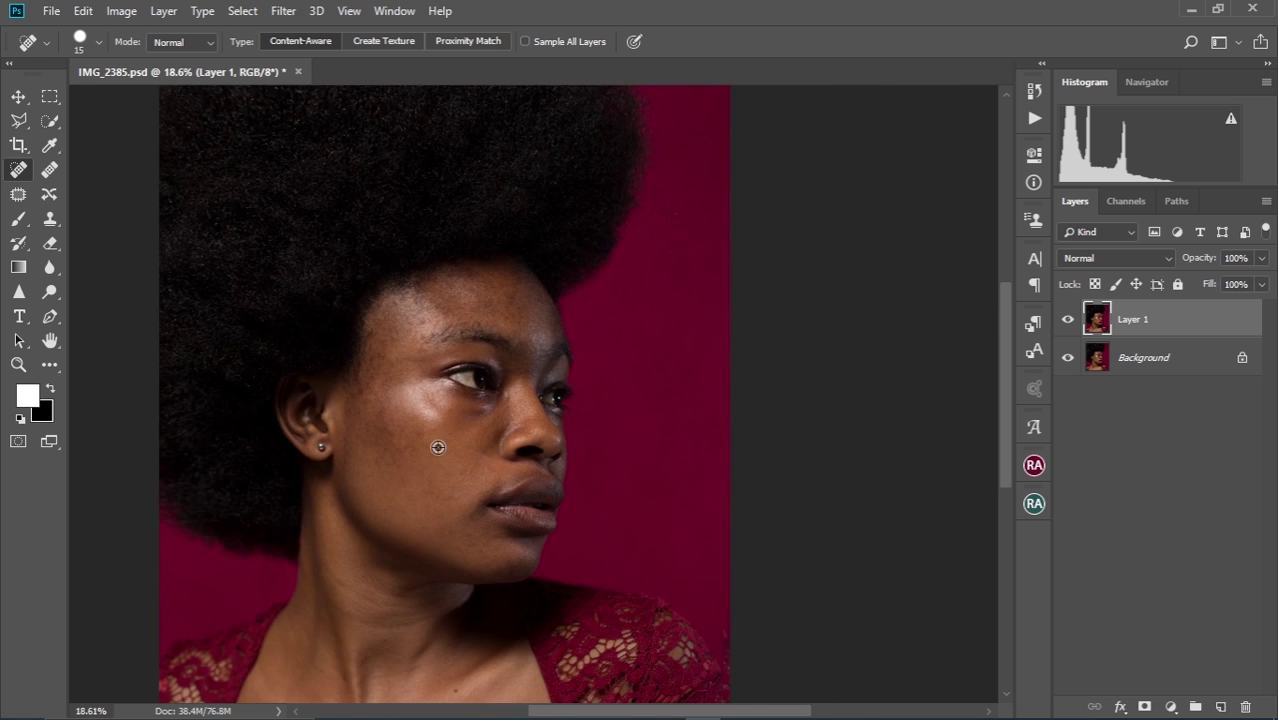
pyautogui.scroll(6, 438, 447)
pyautogui.scroll(-4, 438, 447)
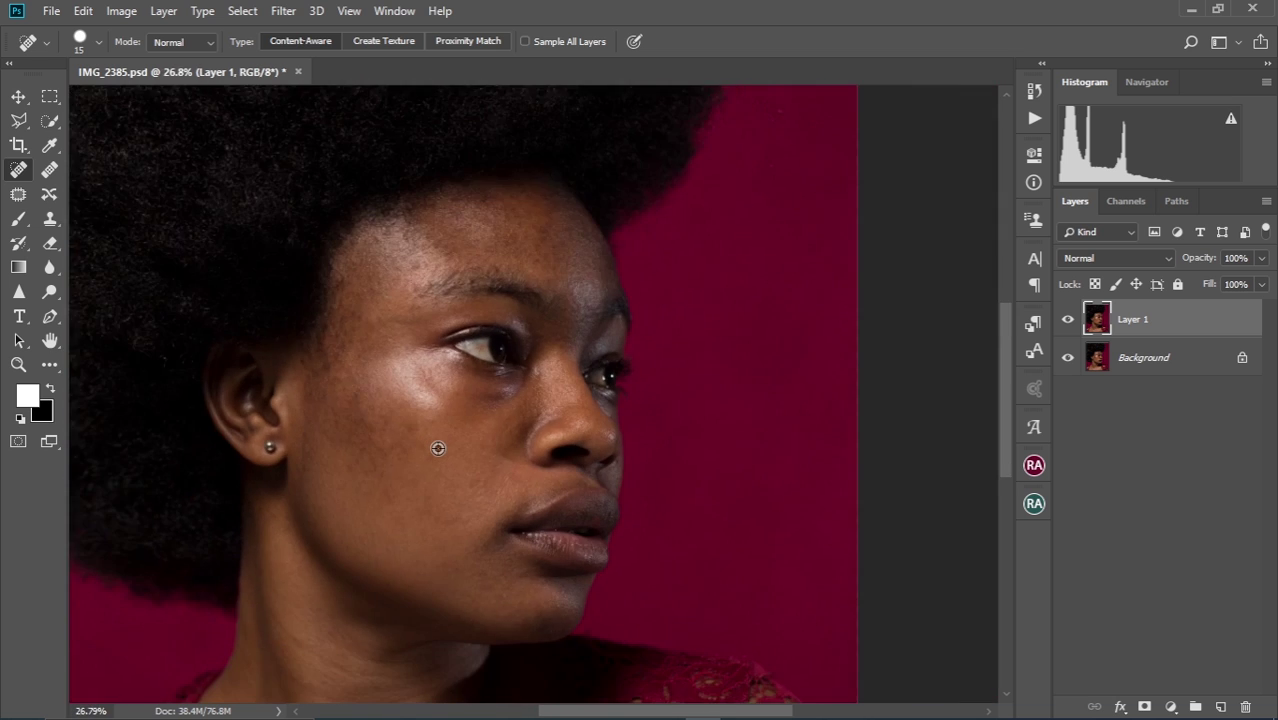
pyautogui.scroll(-2, 437, 448)
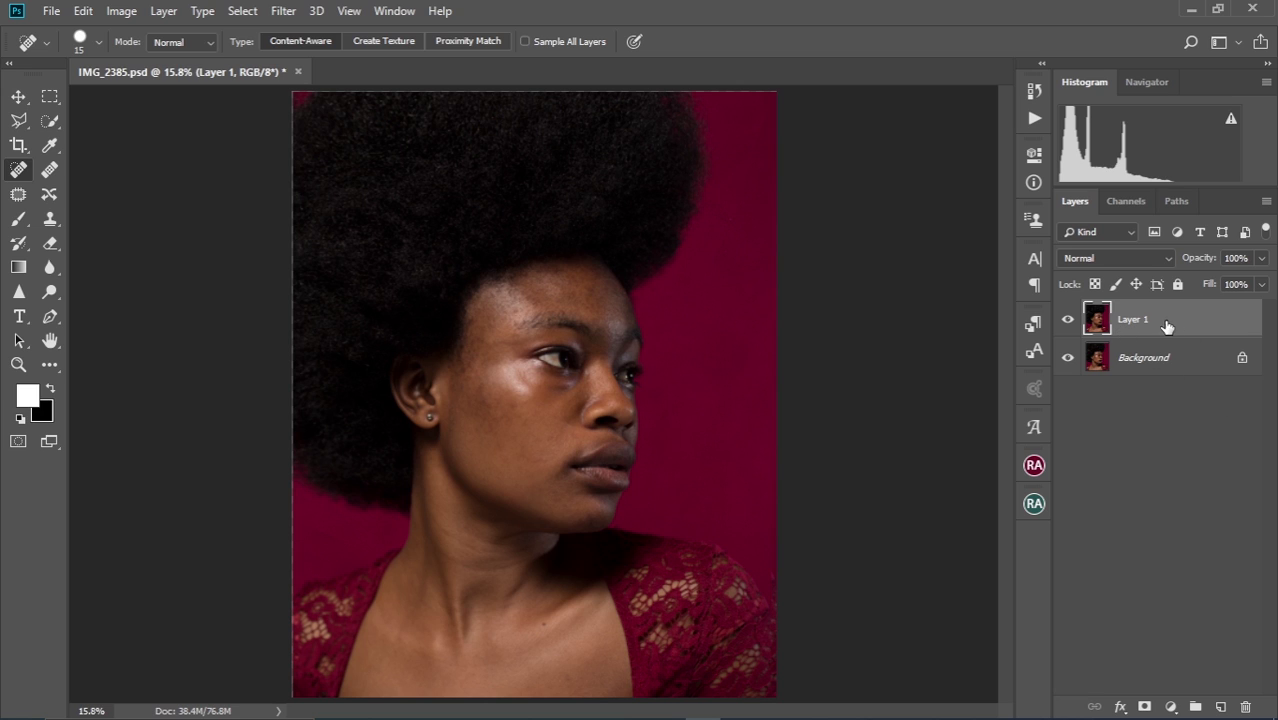
# Merge Layer 1 with the Background layer and duplicate the merged image twice.
pyautogui.keyDown('shift'); pyautogui.click(1146, 362); pyautogui.keyUp('shift')
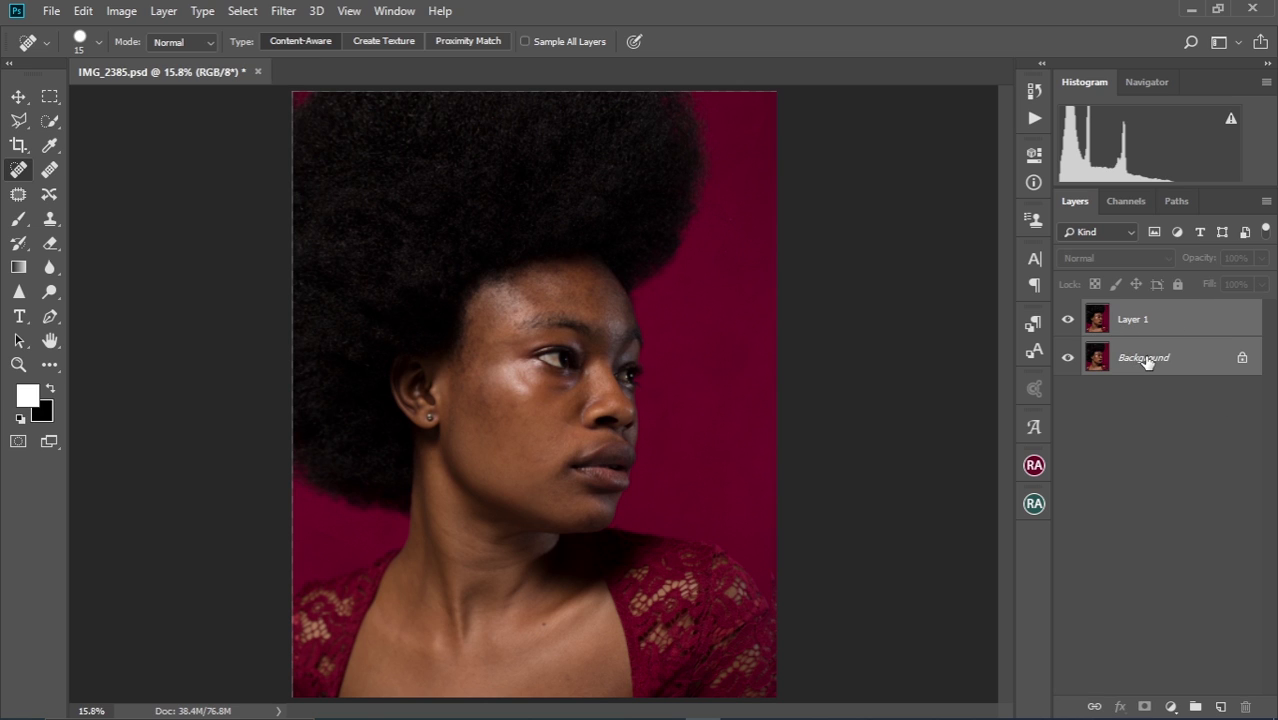
pyautogui.rightClick(1145, 352)
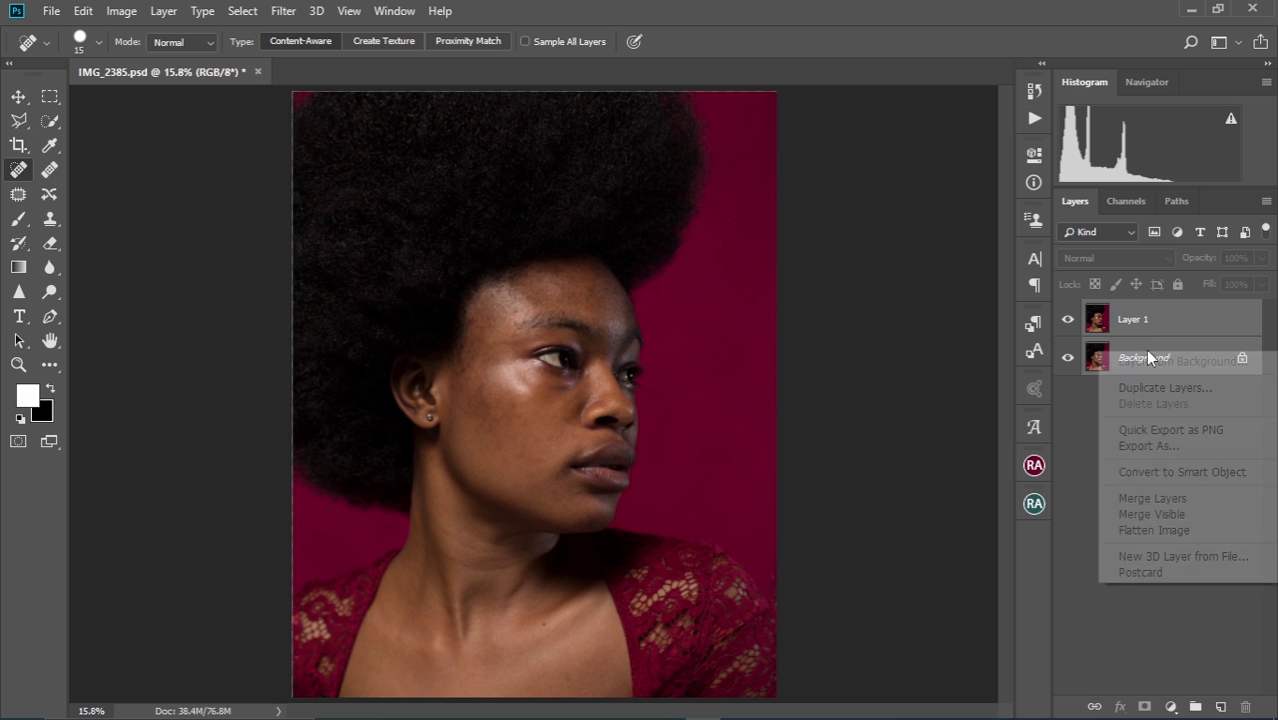
pyautogui.click(1176, 499)
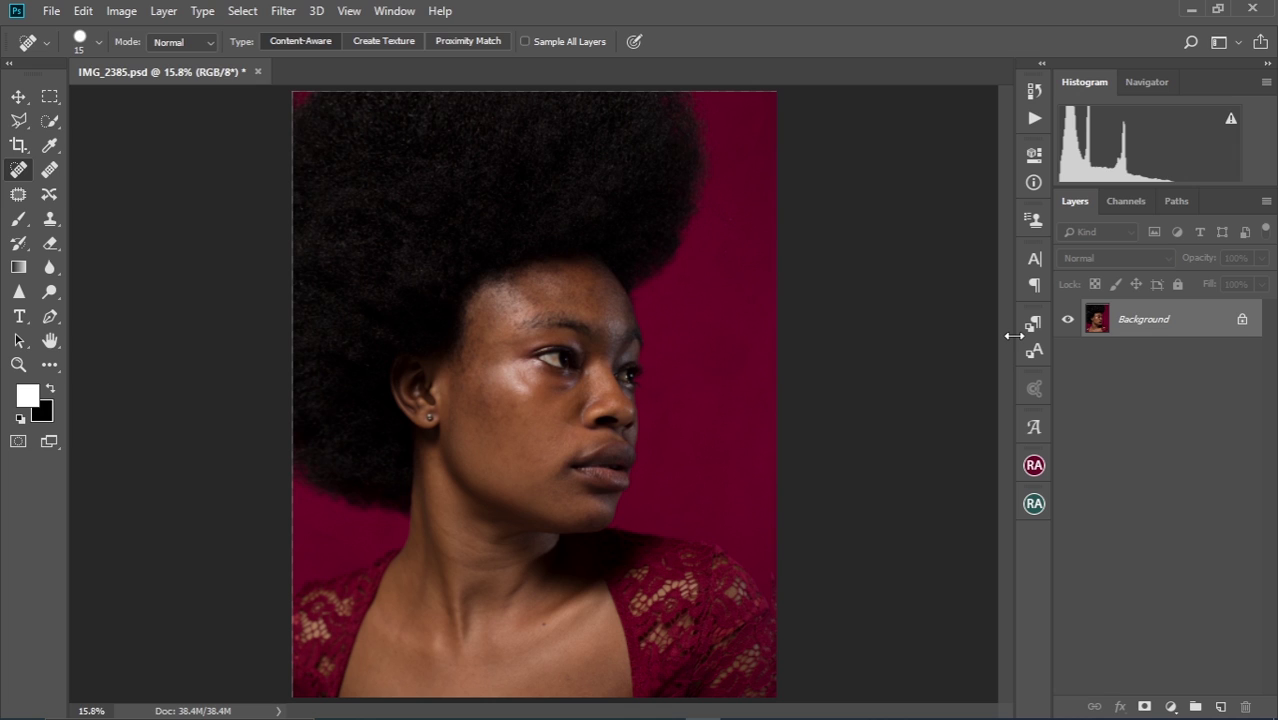
pyautogui.hotkey('ctrl', 'j')
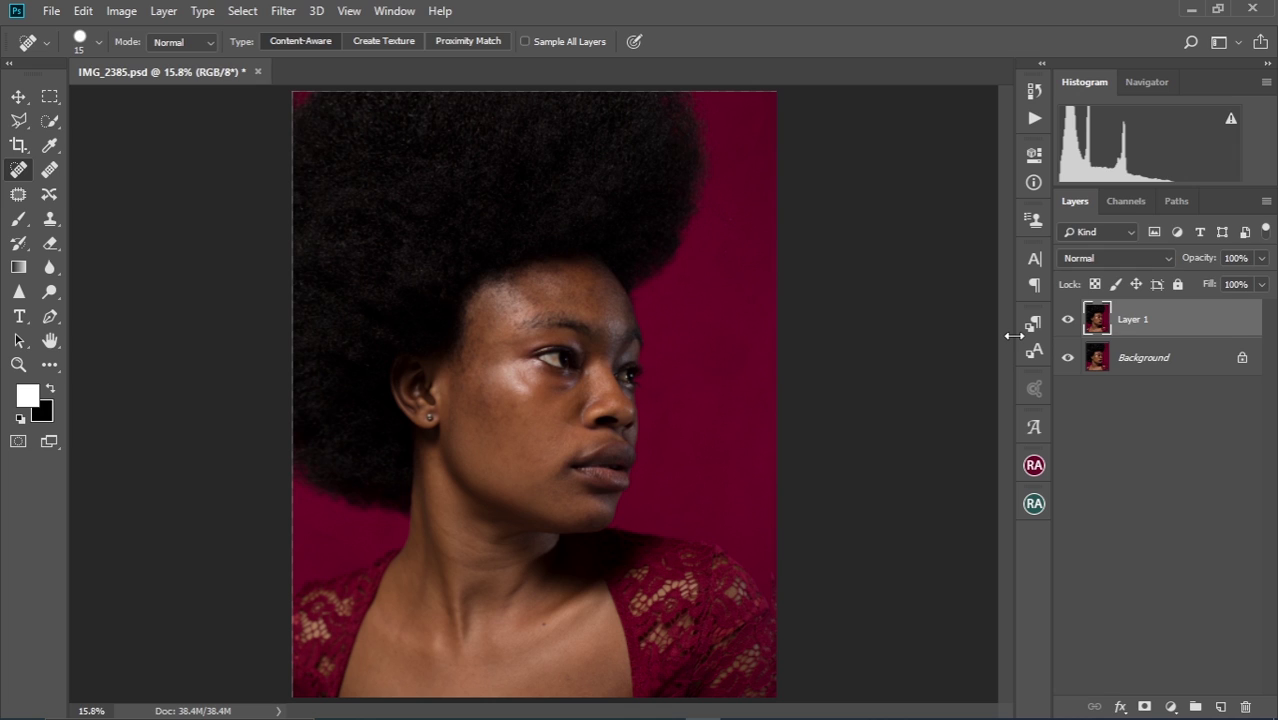
pyautogui.hotkey('ctrl', 'j')
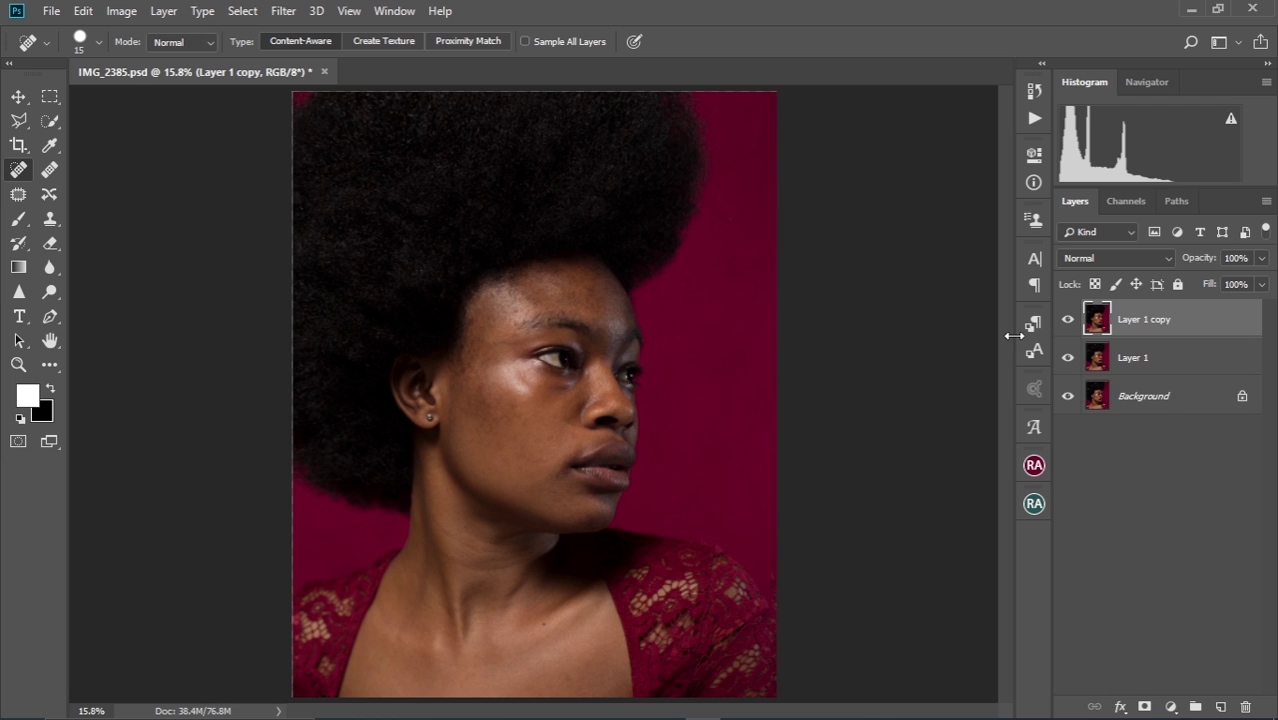
# Rename the lower duplicate layer as Color and the upper one as Texture.
pyautogui.doubleClick(1132, 357)
pyautogui.press('BackSpace')
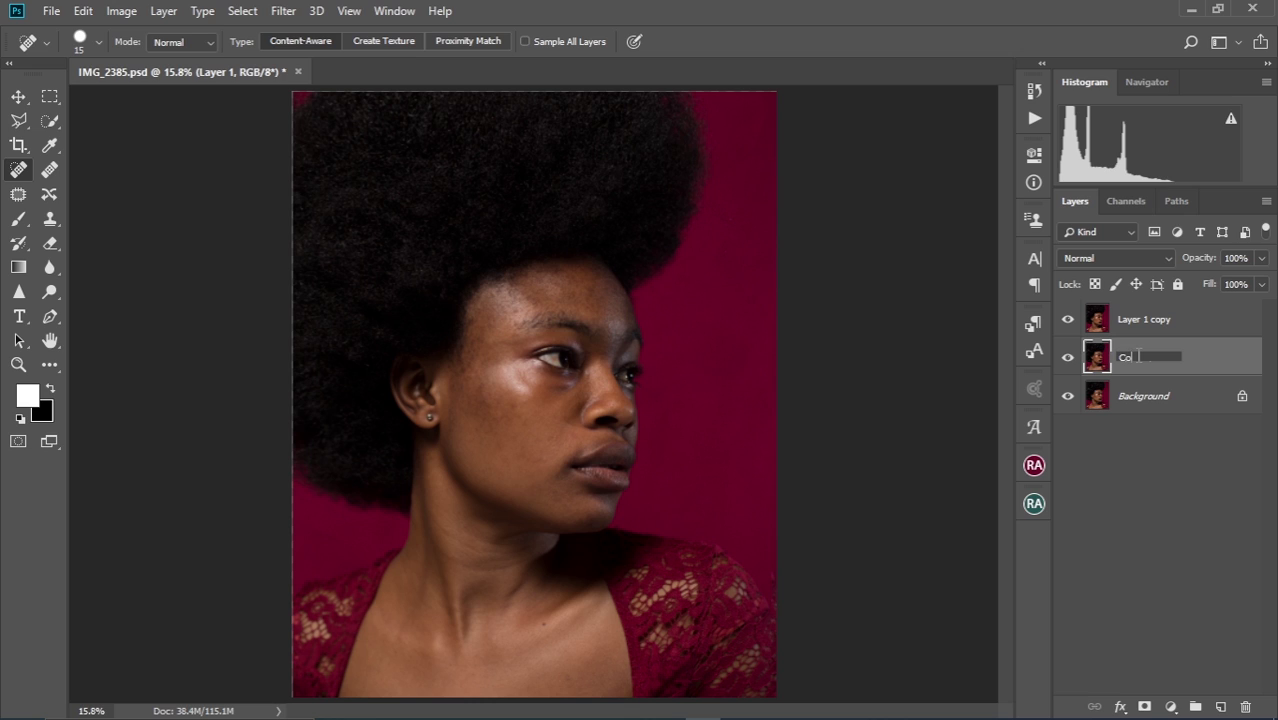
pyautogui.write('Color')
pyautogui.press('Return')
pyautogui.doubleClick(1150, 320)
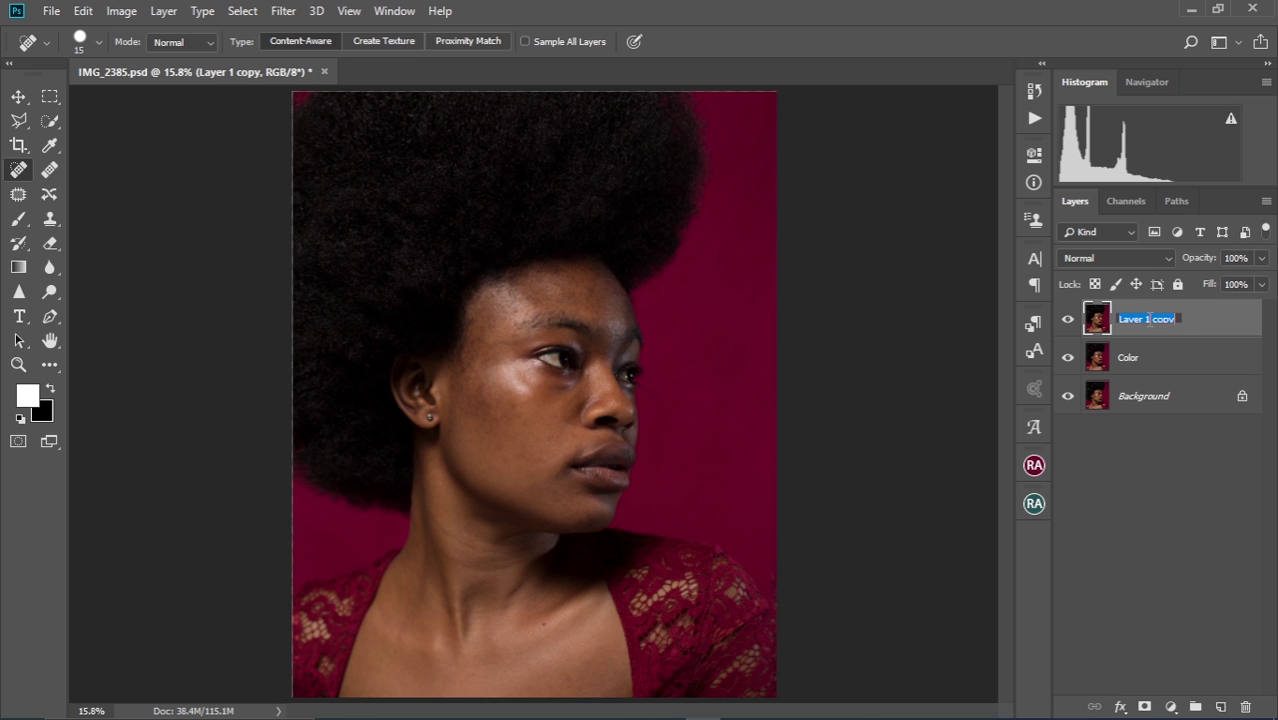
pyautogui.press('BackSpace')
pyautogui.write('Texture')
pyautogui.press('Return')
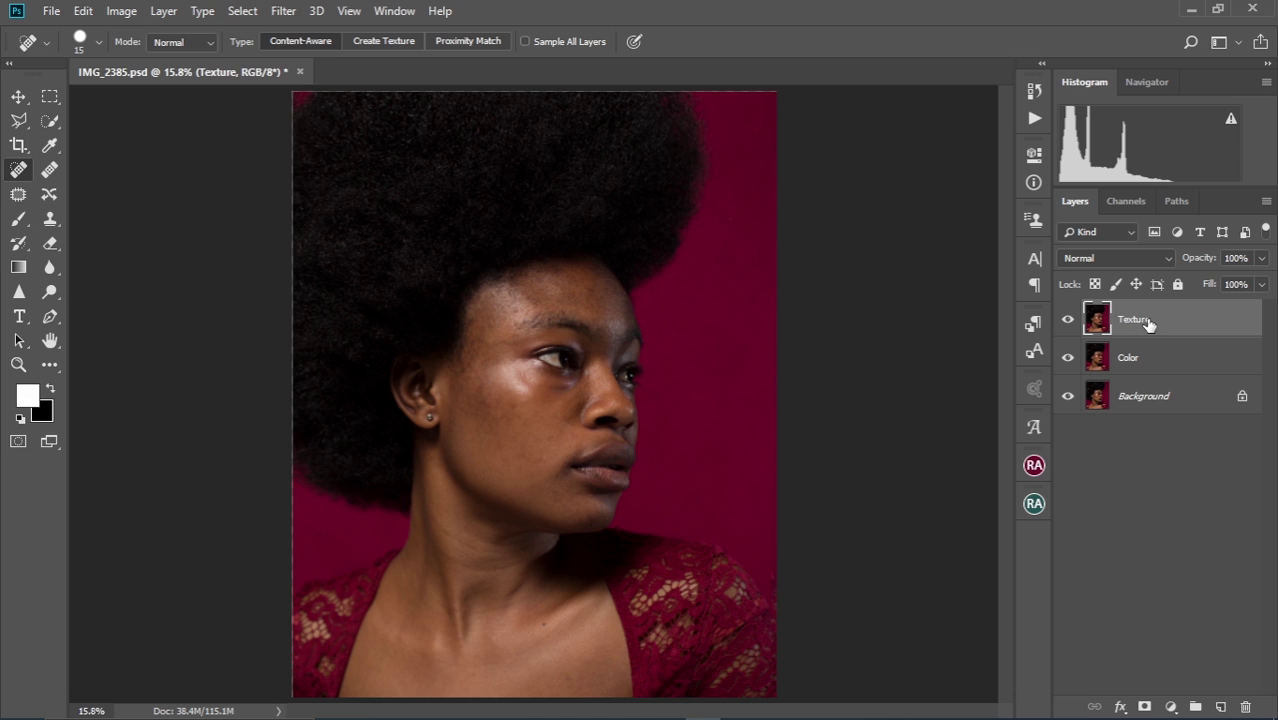
# Hide the Texture layer and blur the Color layer with a Gaussian Blur of 8.4 pixels radius.
pyautogui.click(1067, 319)
pyautogui.click(1163, 368)
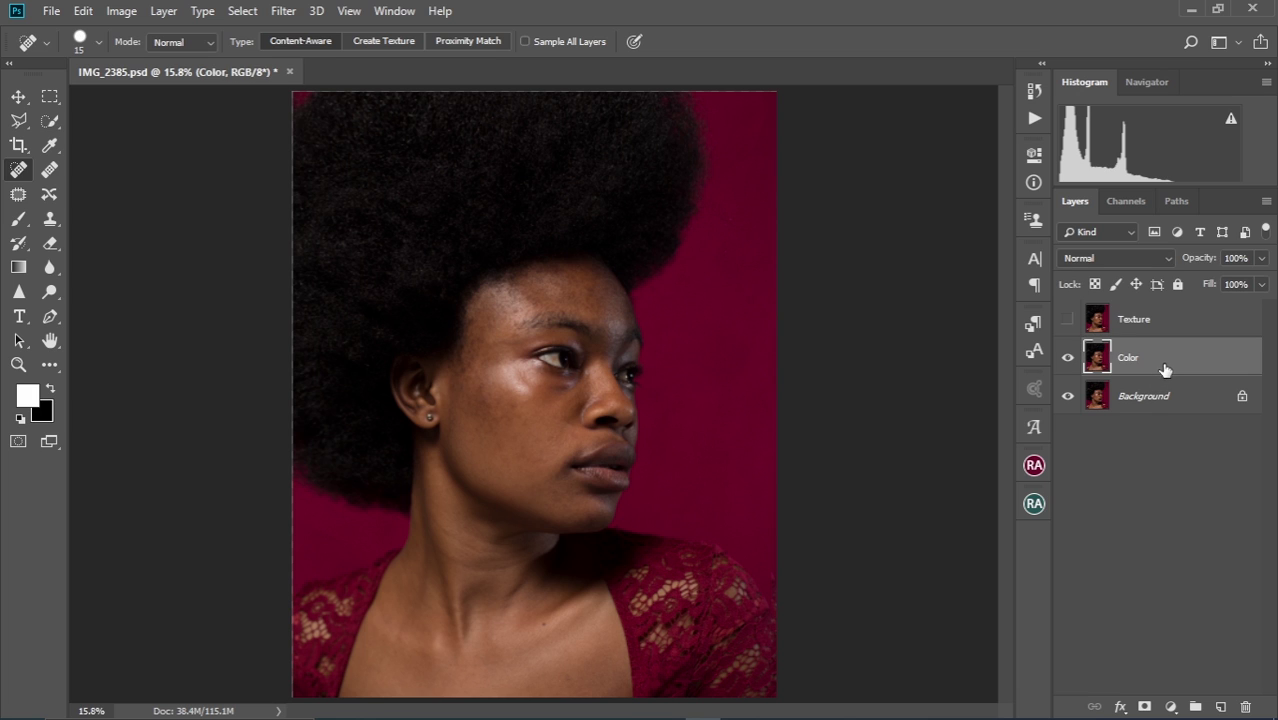
pyautogui.click(281, 12)
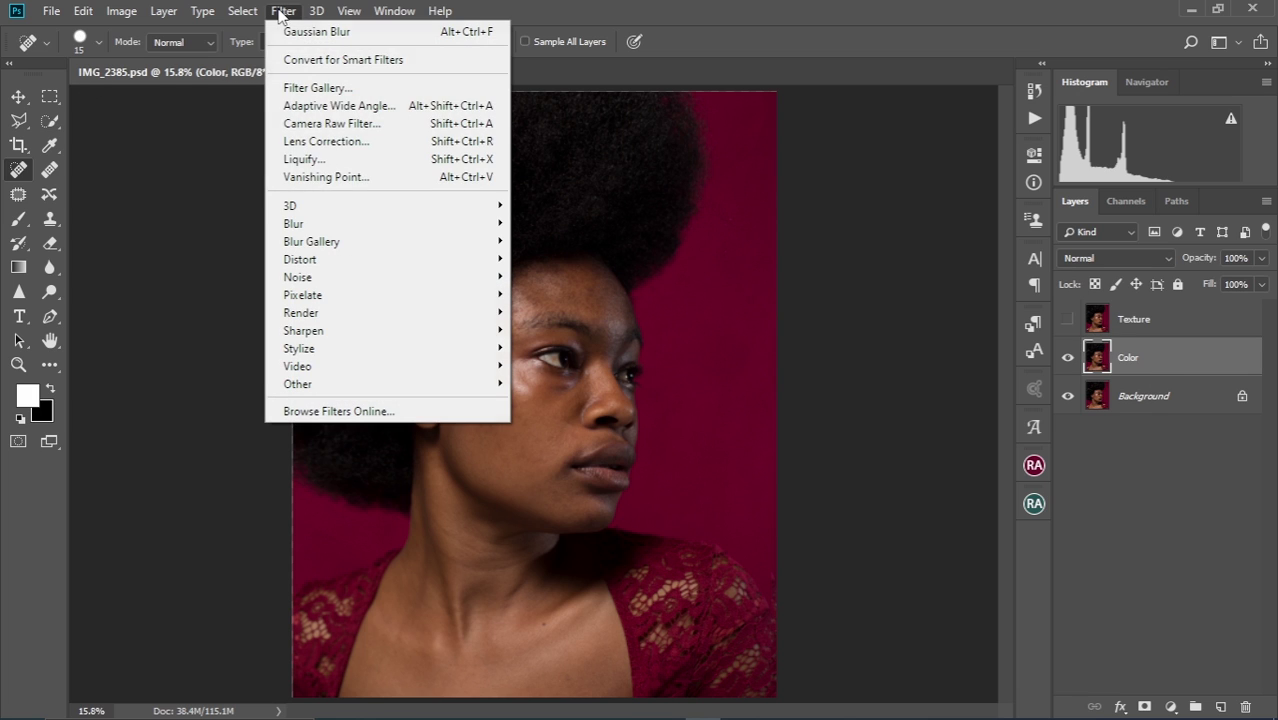
pyautogui.moveTo(470, 224)
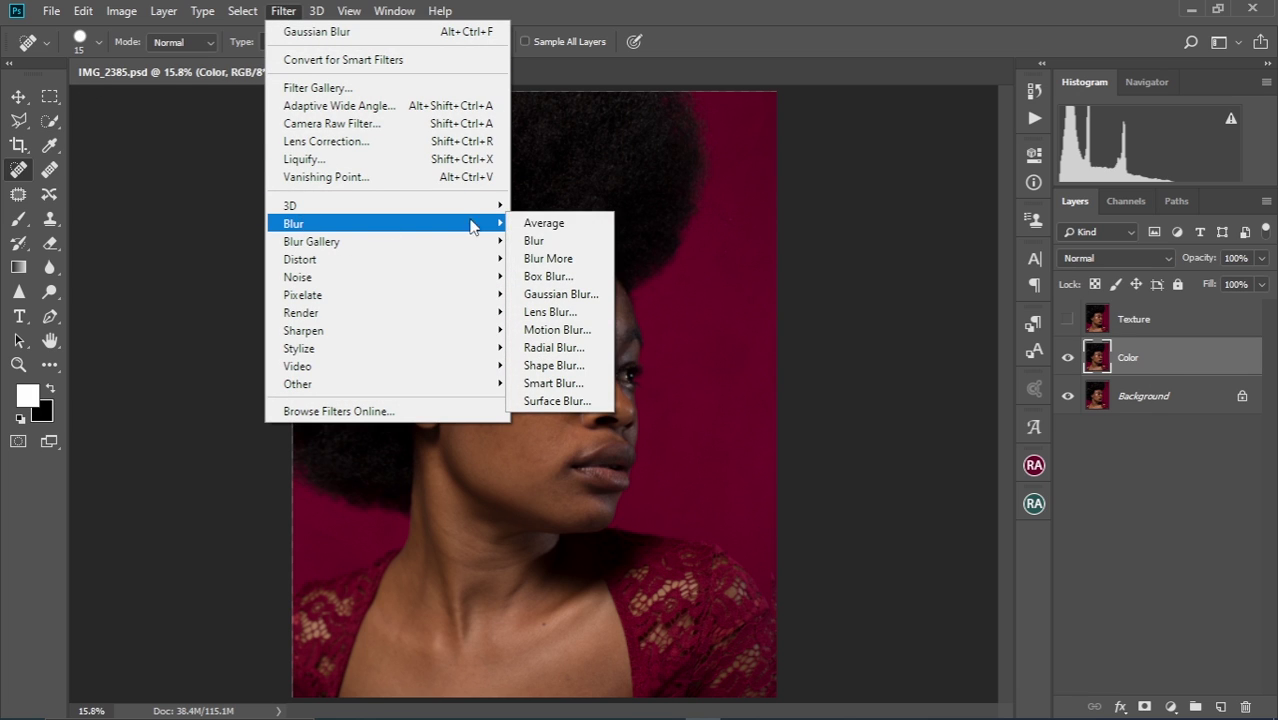
pyautogui.click(543, 293)
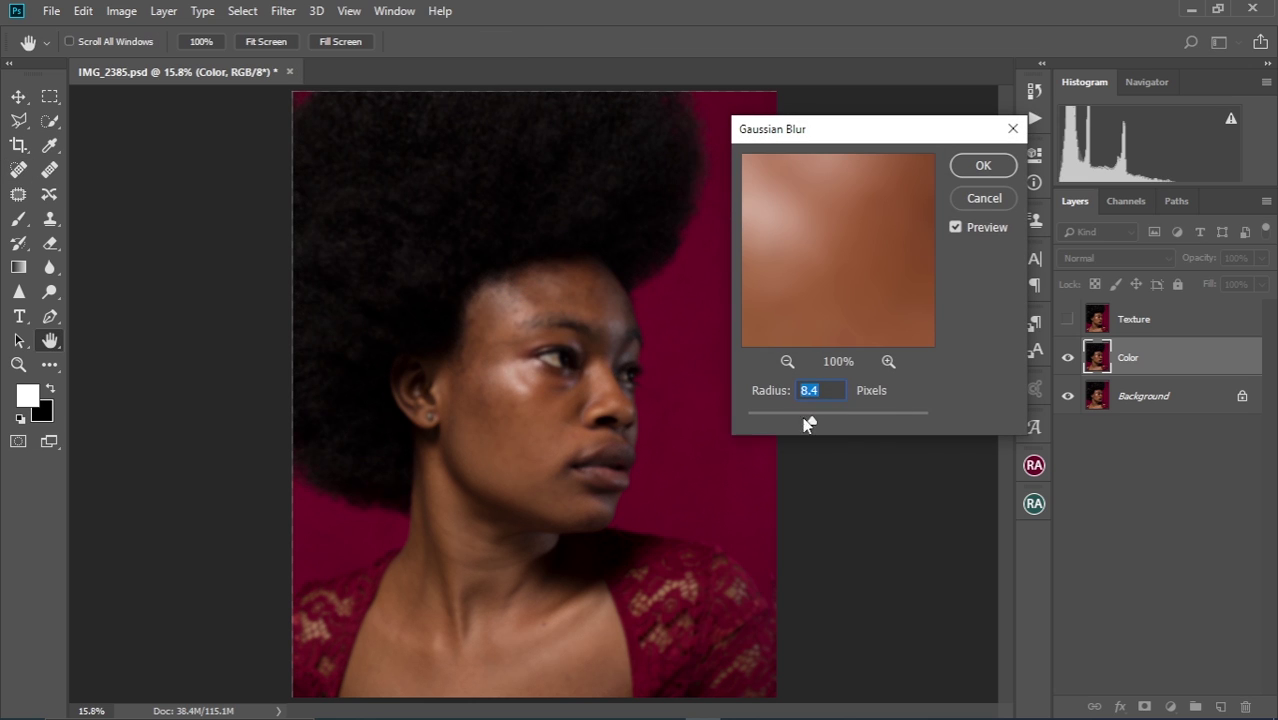
pyautogui.click(787, 361)
pyautogui.click(787, 361)
pyautogui.click(787, 361)
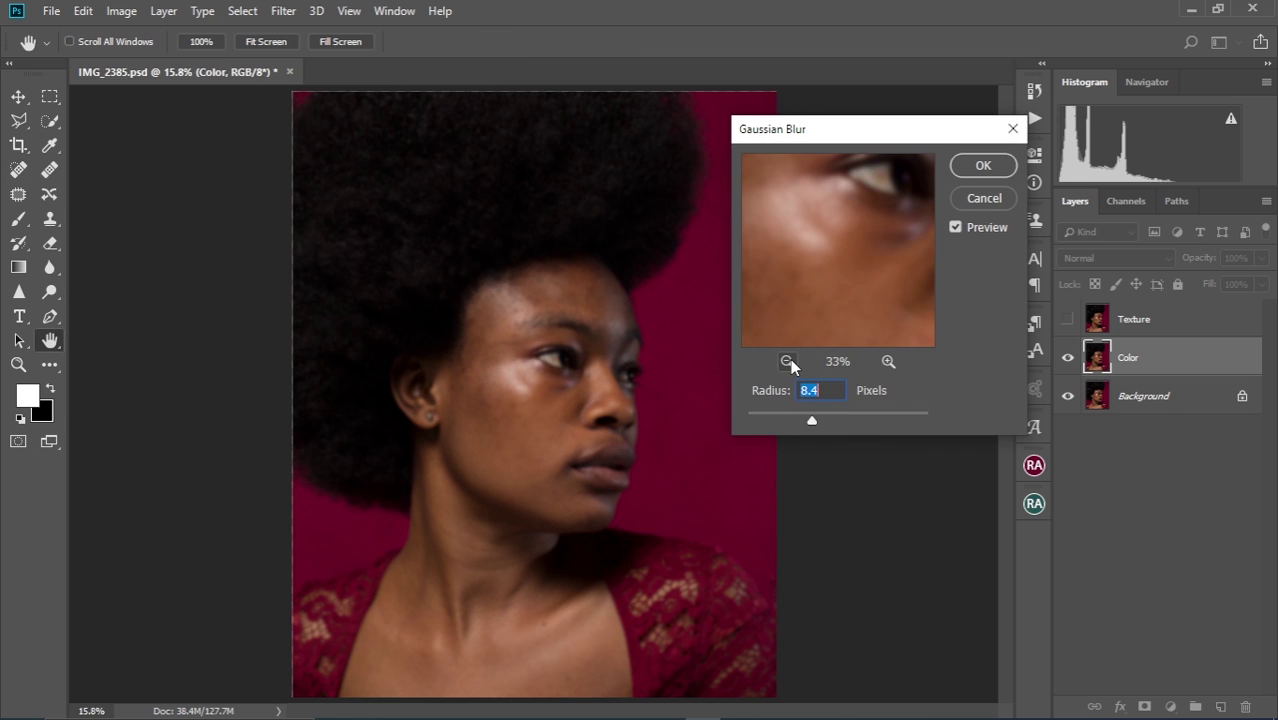
pyautogui.click(787, 361)
pyautogui.moveTo(833, 312); pyautogui.dragTo(814, 333)
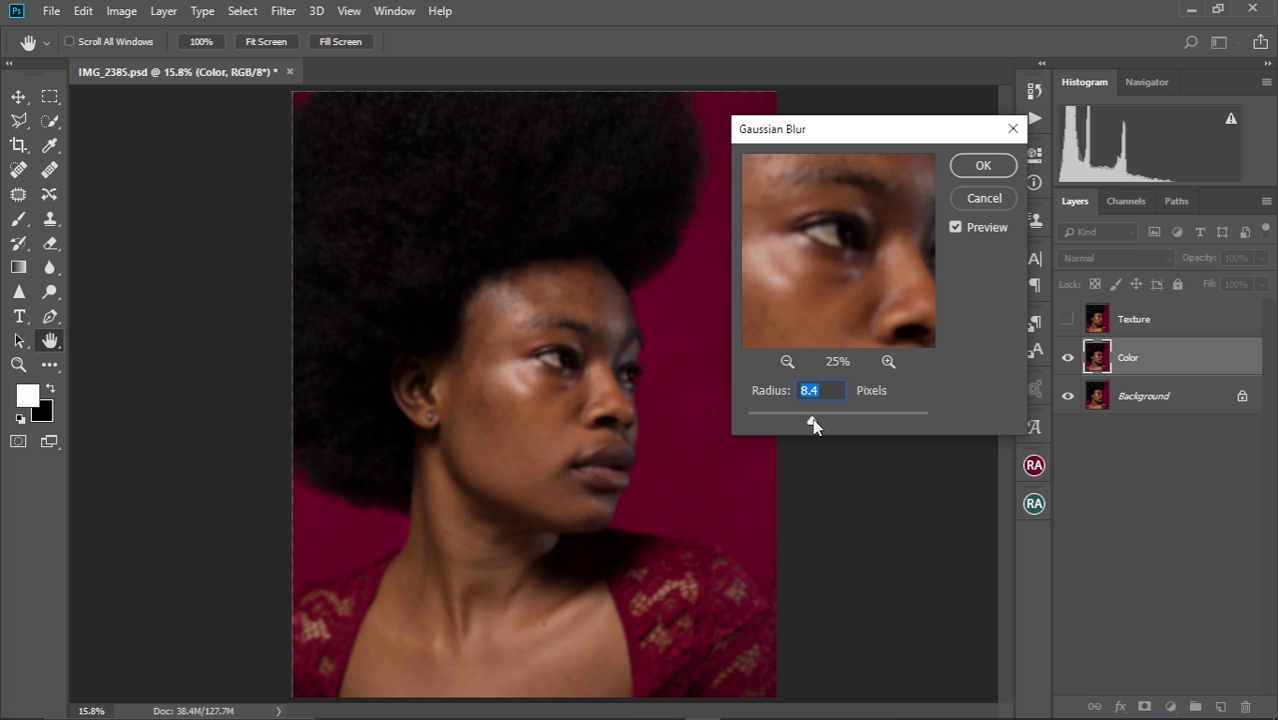
pyautogui.moveTo(813, 425); pyautogui.dragTo(813, 424)
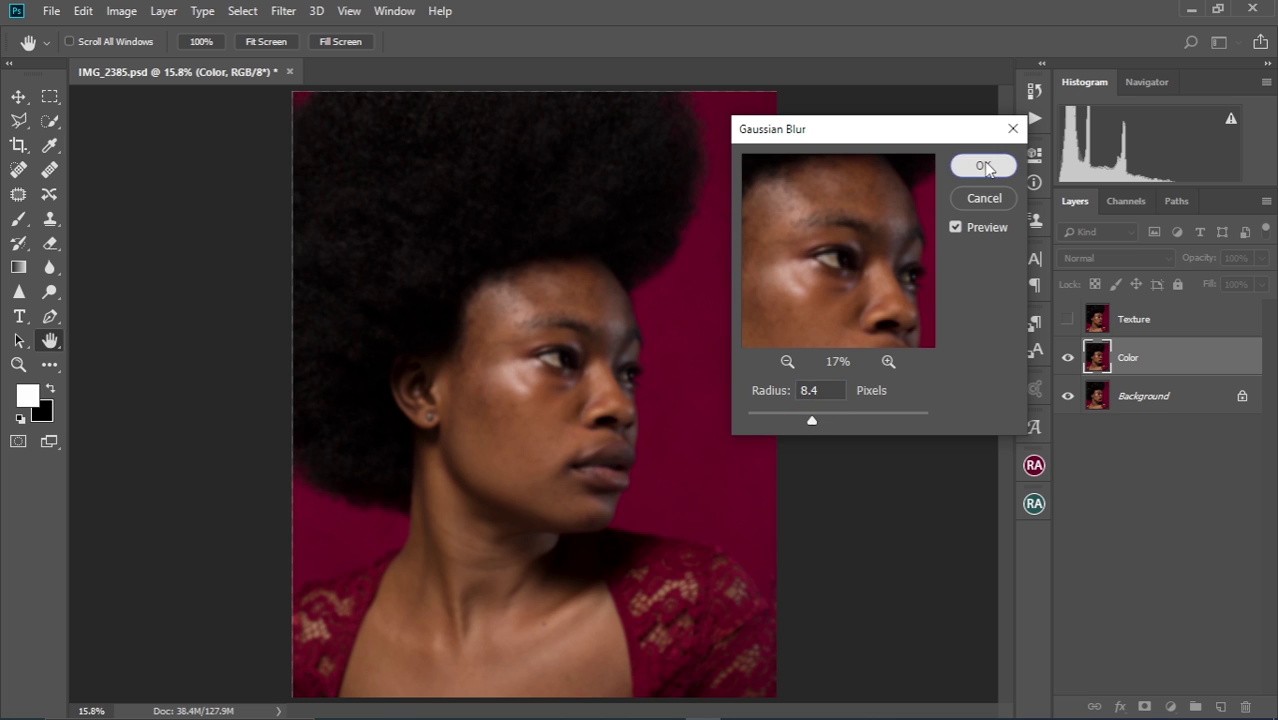
pyautogui.click(984, 165)
pyautogui.press('j')
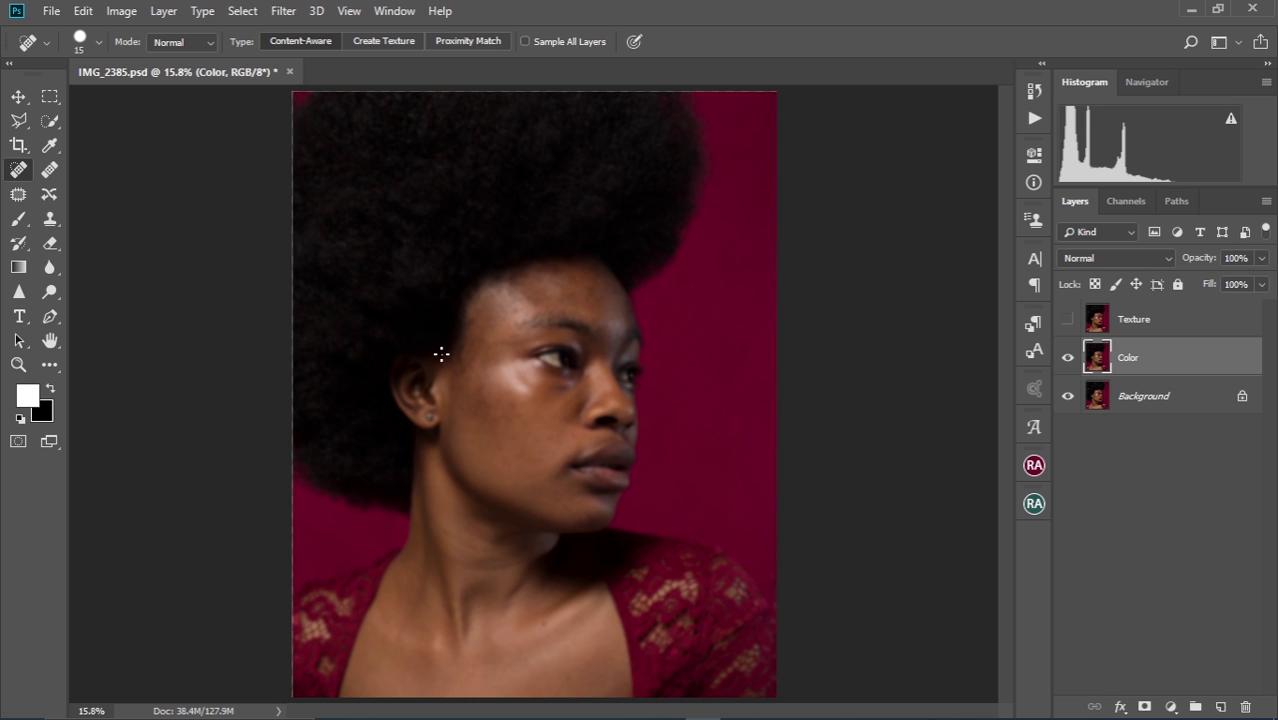
# Show the Texture layer and use Apply Image on it with the Color layer, Subtract blending, scale 2 and offset 128.
pyautogui.scroll(-1, 517, 378)
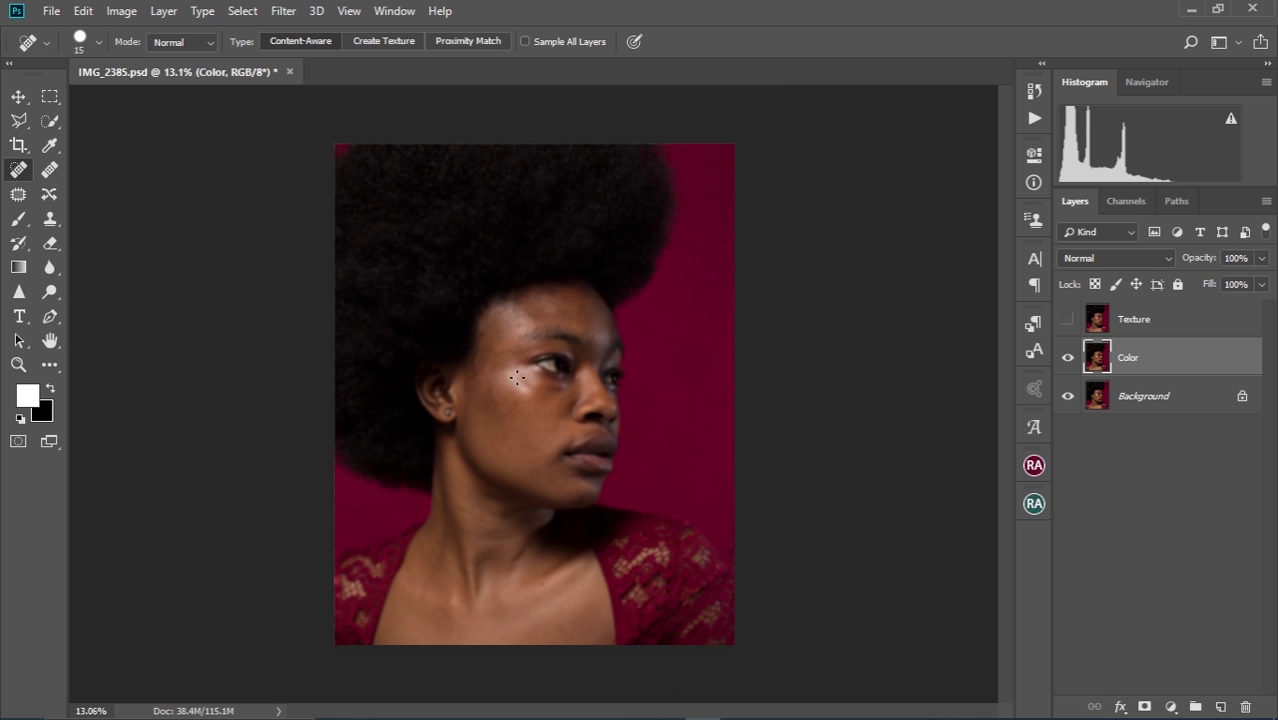
pyautogui.click(1165, 320)
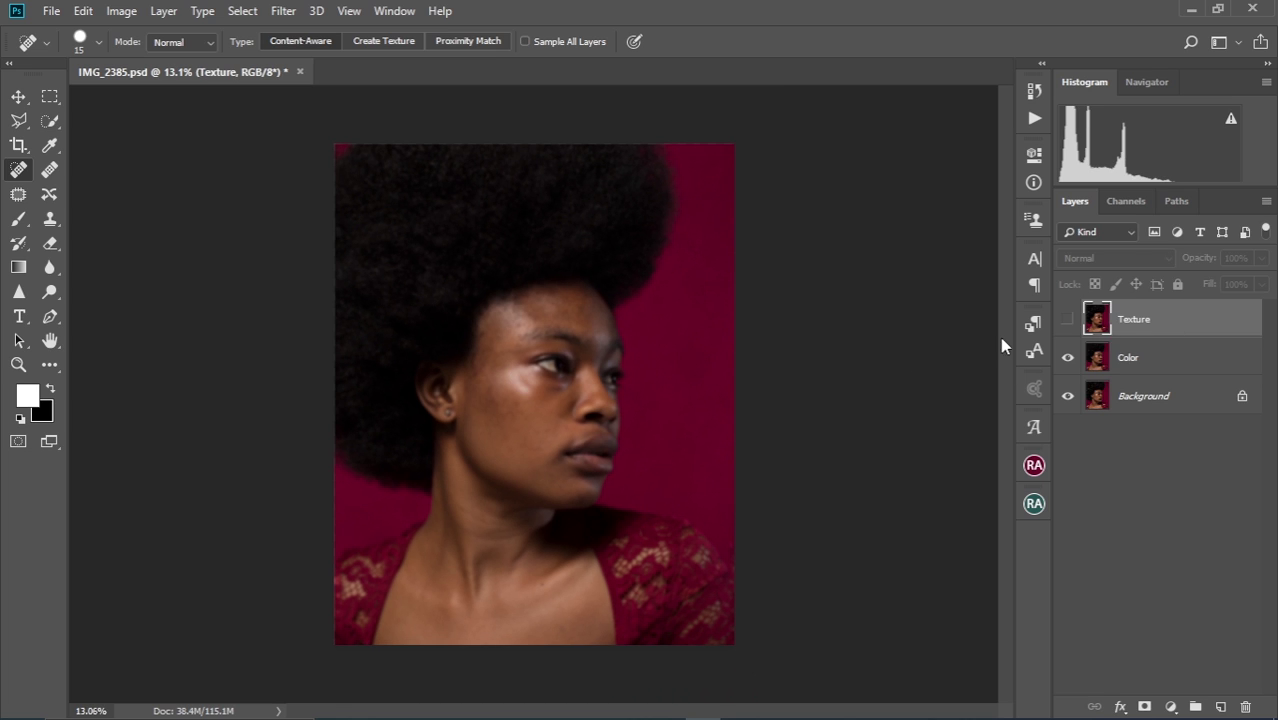
pyautogui.click(1068, 323)
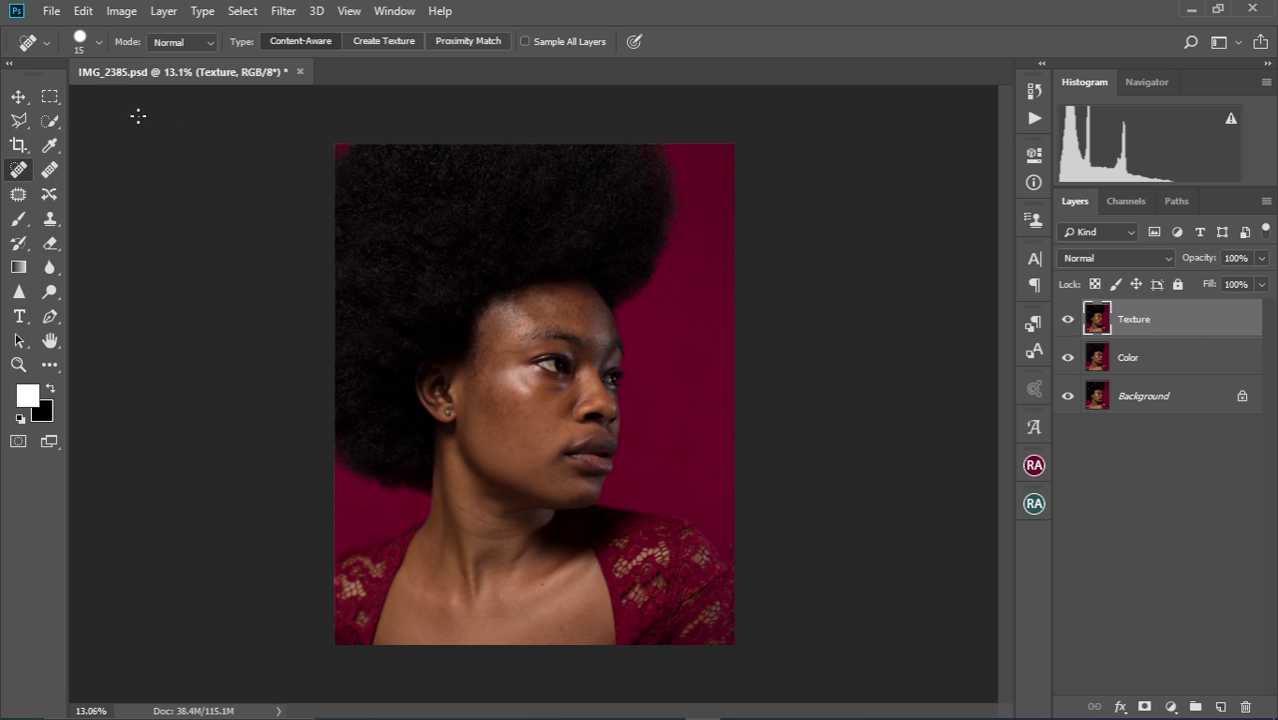
pyautogui.click(119, 11)
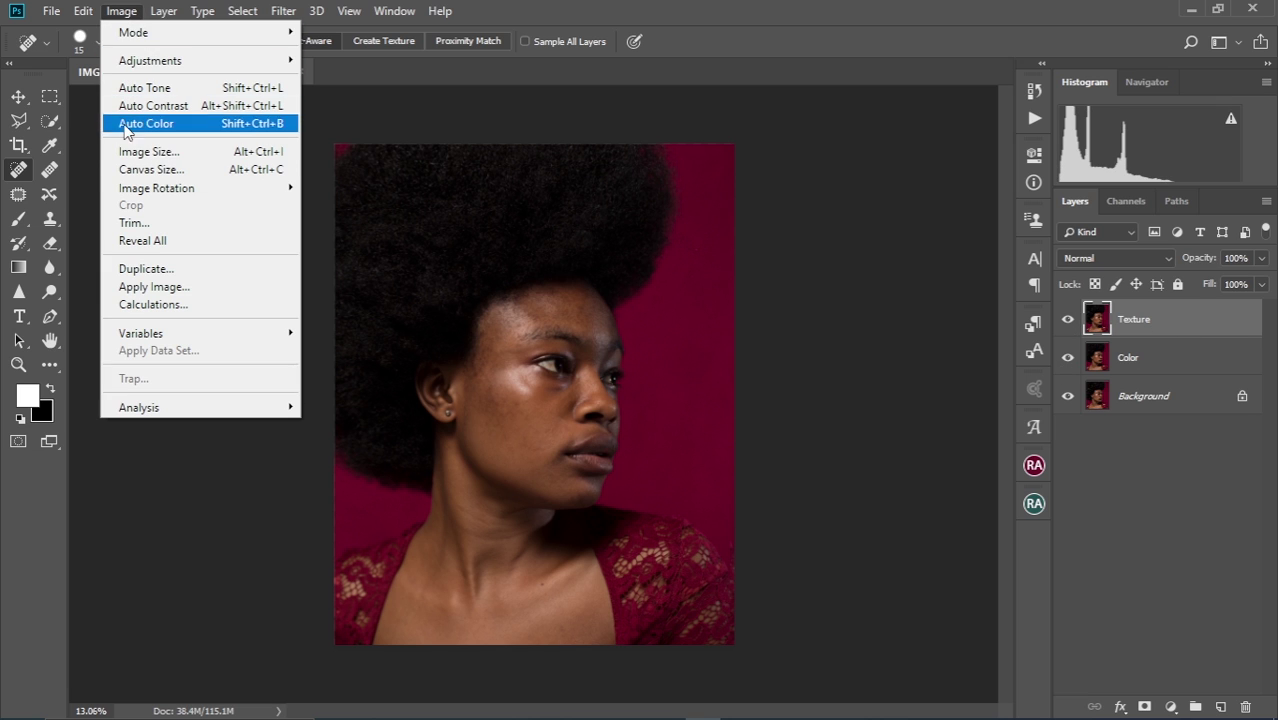
pyautogui.click(189, 287)
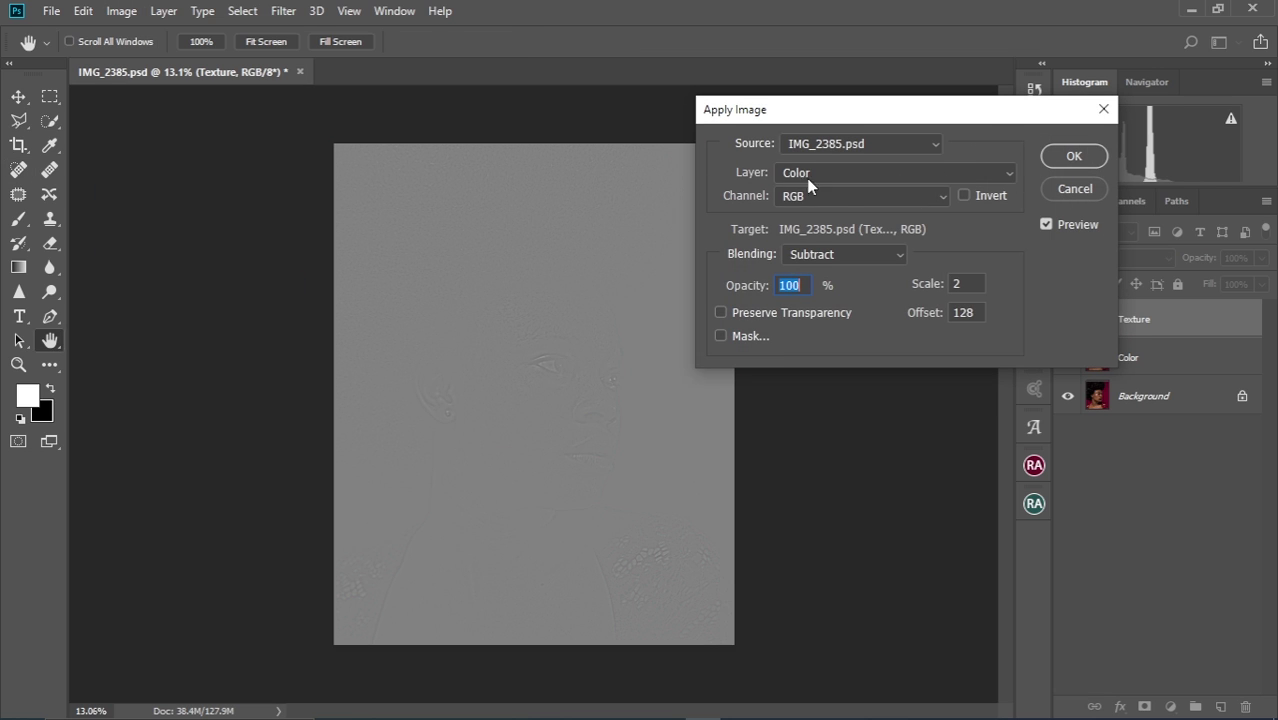
pyautogui.click(1010, 174)
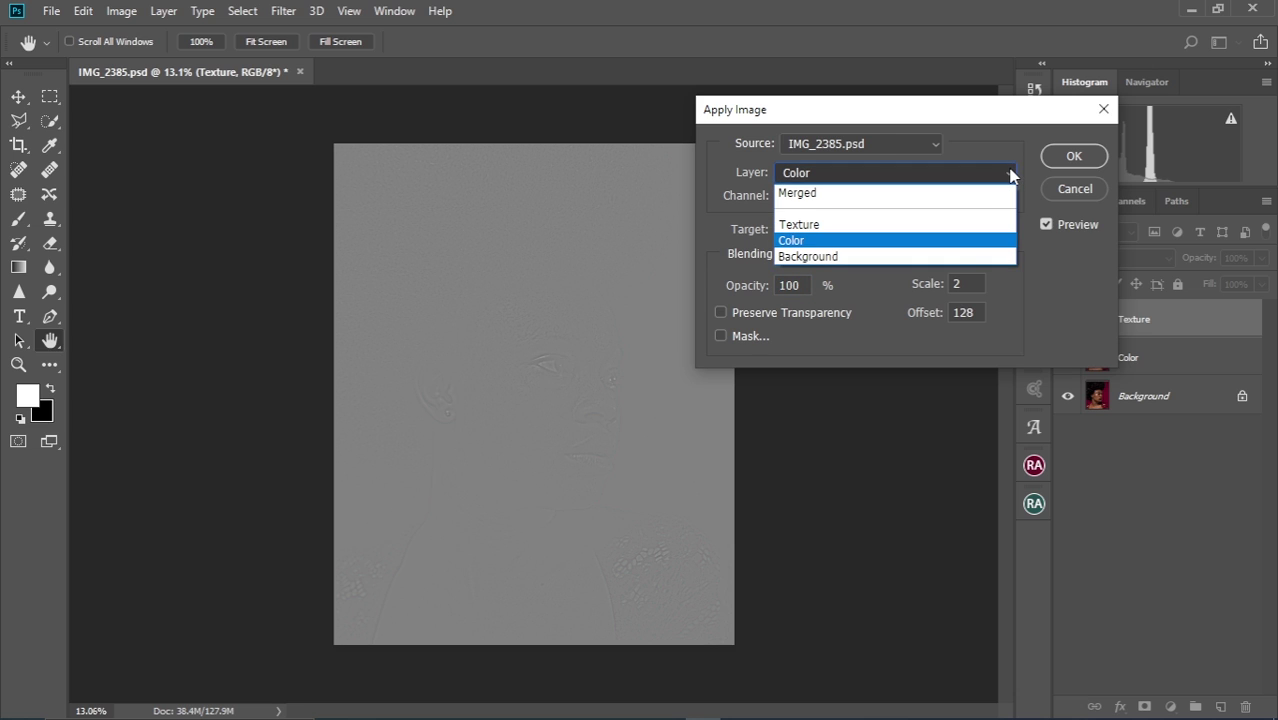
pyautogui.click(836, 241)
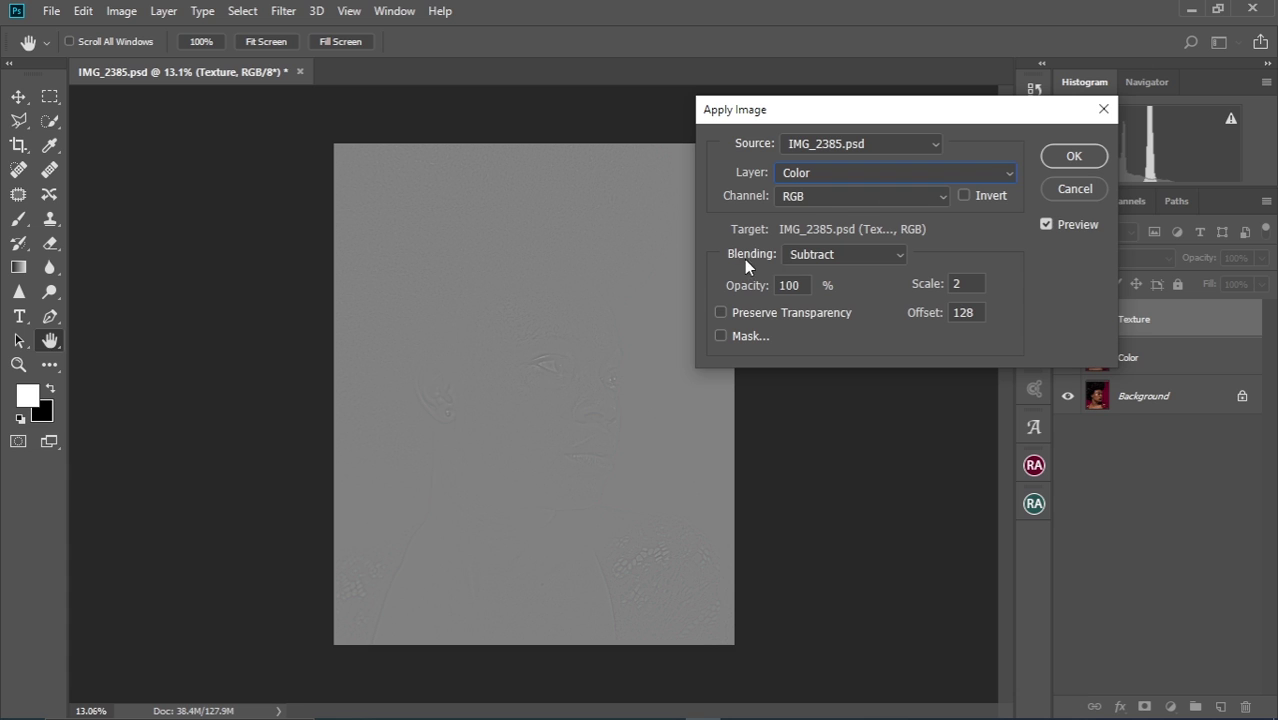
pyautogui.click(897, 258)
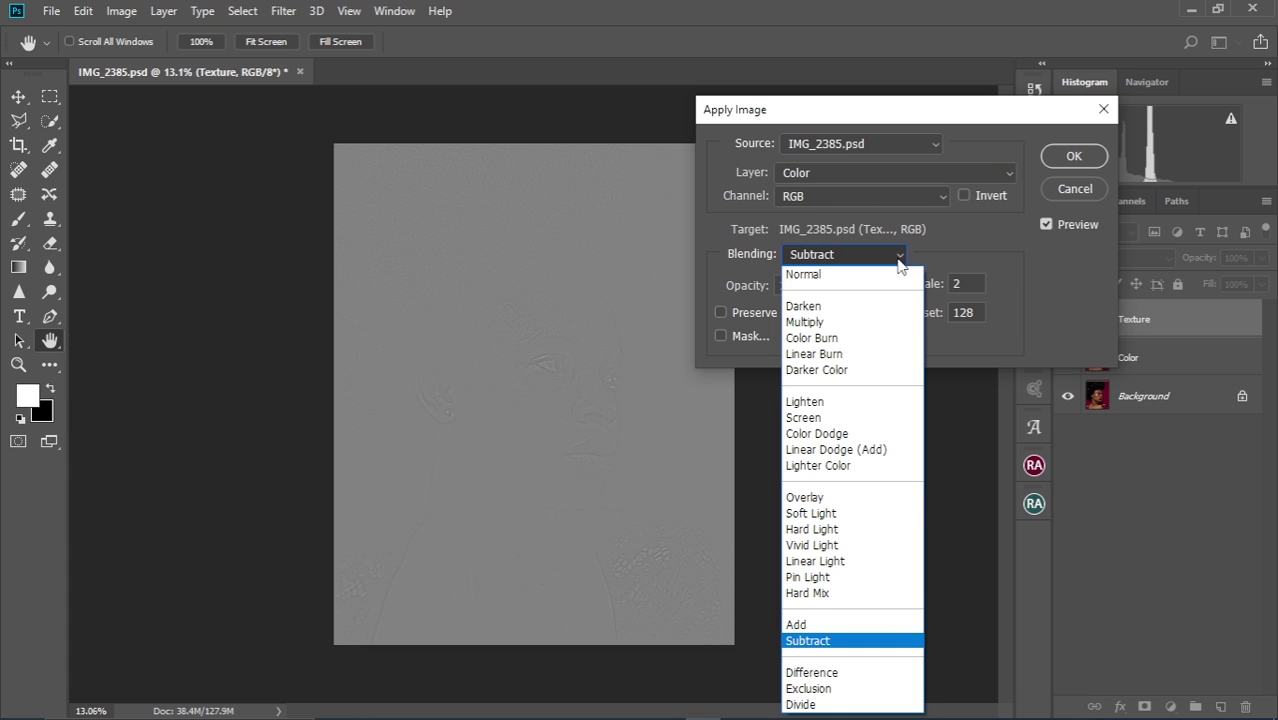
pyautogui.click(833, 641)
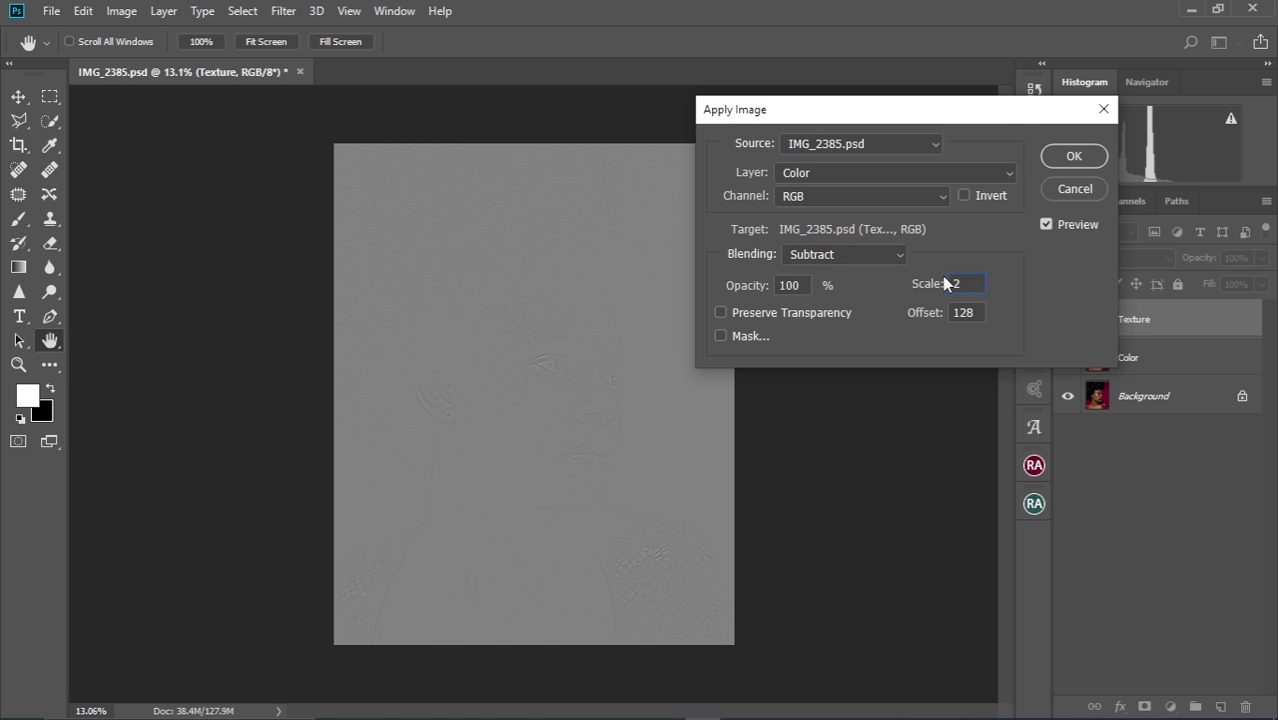
pyautogui.click(983, 317)
pyautogui.click(1077, 155)
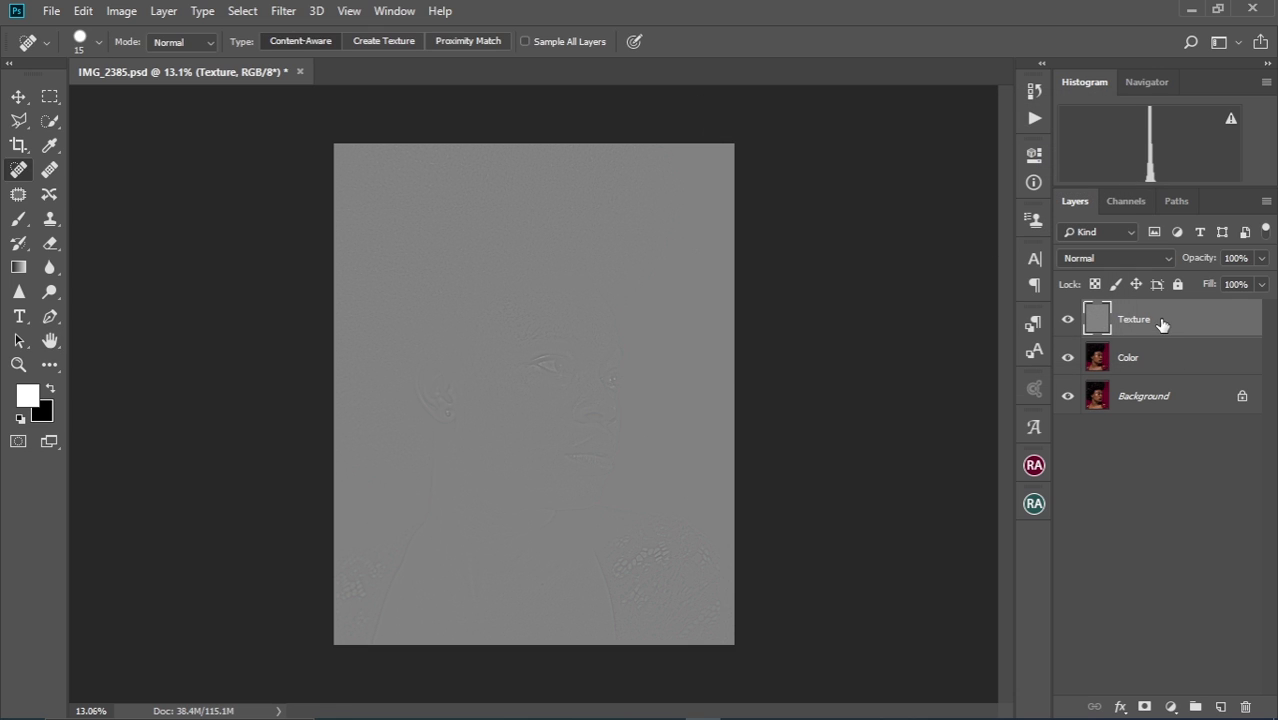
# Set the Texture layer's blend mode to Linear Light.
pyautogui.click(1155, 261)
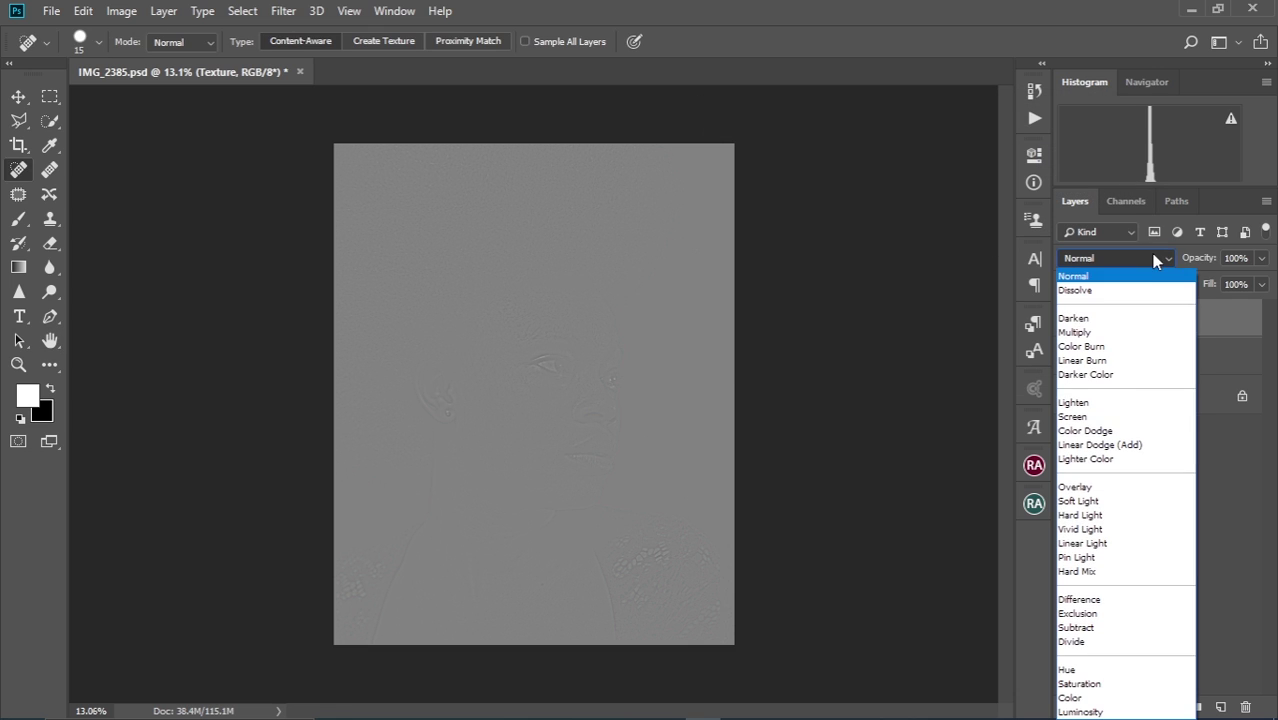
pyautogui.click(1132, 548)
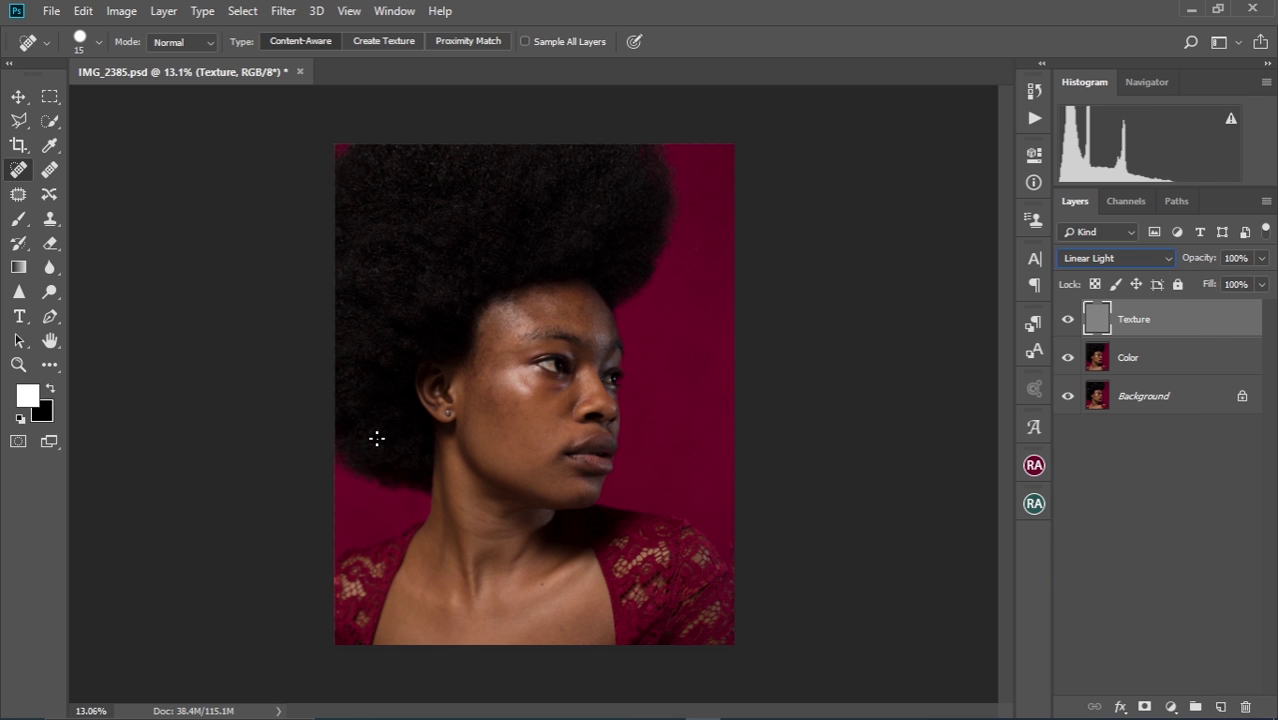
pyautogui.hotkey('ctrl', '+')
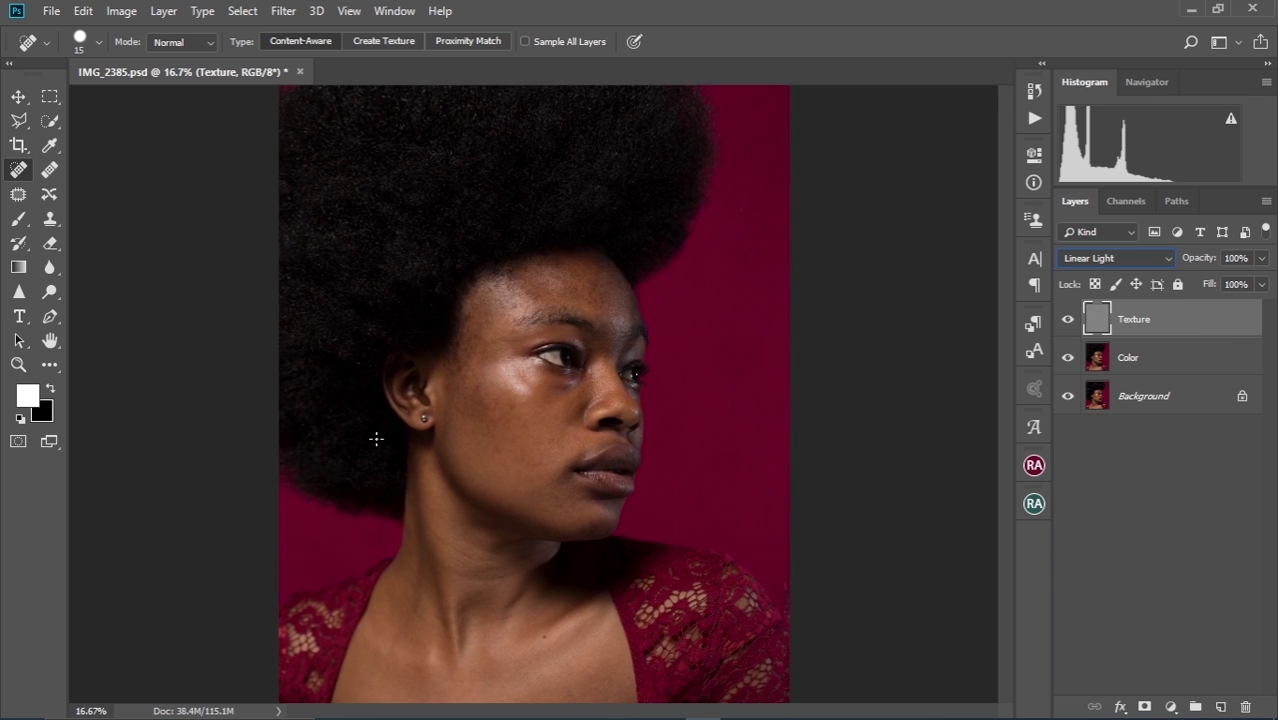
pyautogui.hotkey('ctrl', '+')
pyautogui.scroll(2, 376, 438)
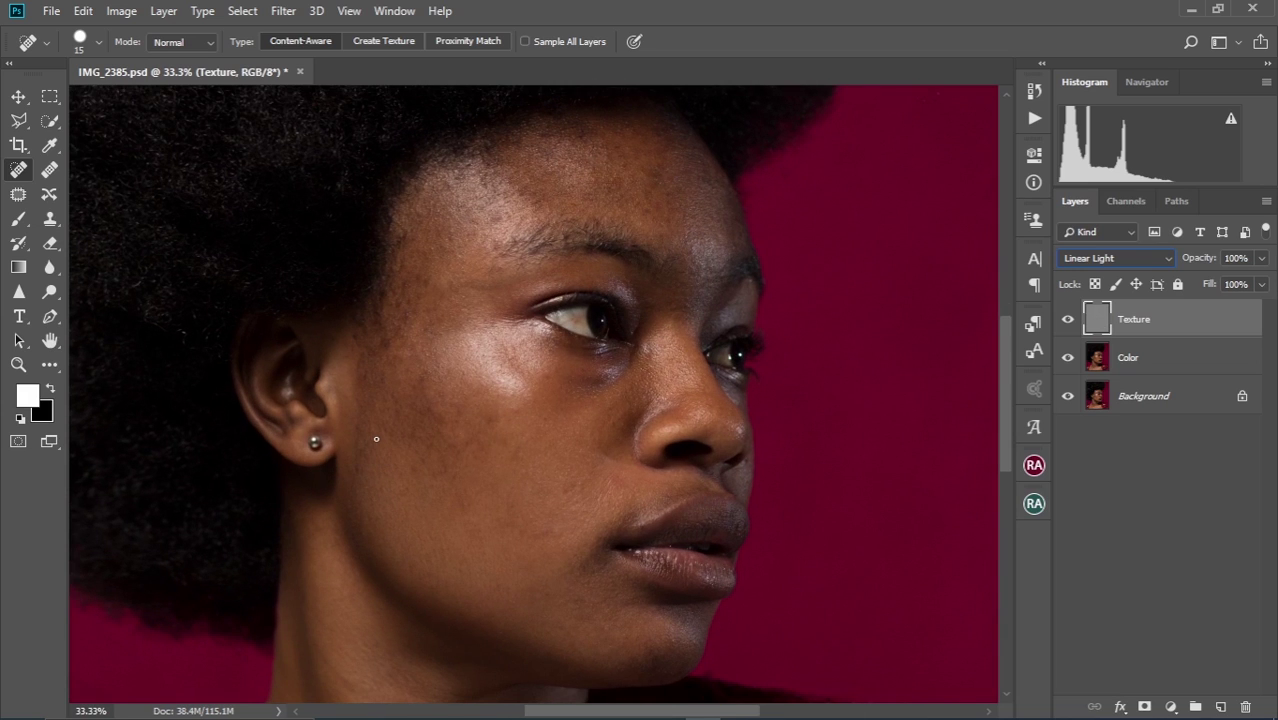
# Create an empty layer directly above the Color layer and name it Tone.
pyautogui.click(1160, 363)
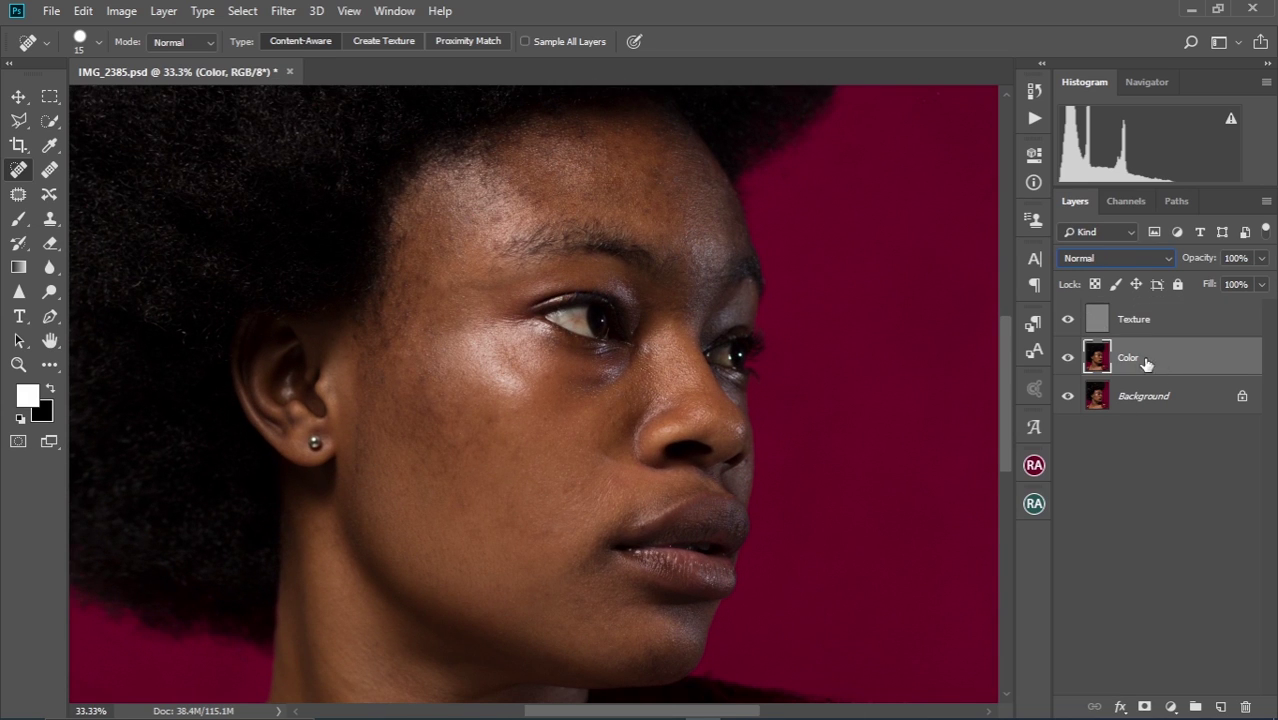
pyautogui.click(1221, 707)
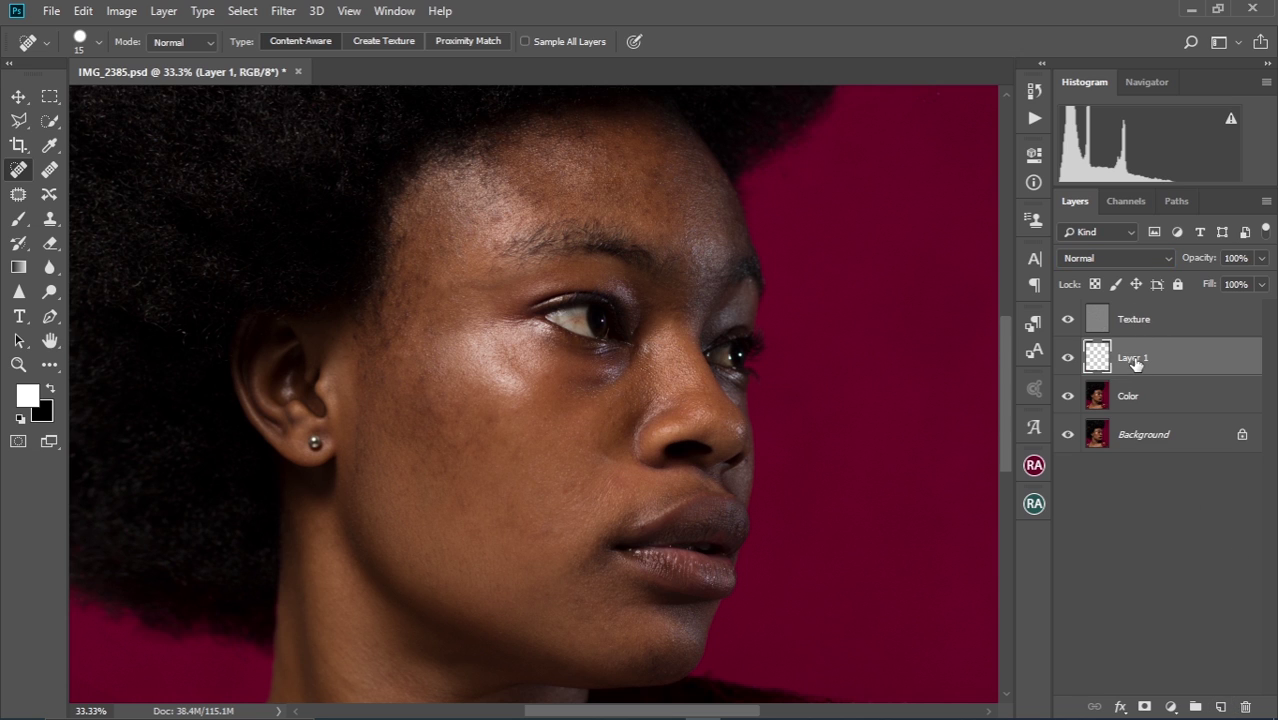
pyautogui.doubleClick(1134, 359)
pyautogui.press('BackSpace')
pyautogui.write('Tone')
pyautogui.press('Return')
# Group the Texture, Tone and Color layers as Frequency Separation and expand the group.
pyautogui.click(1158, 319)
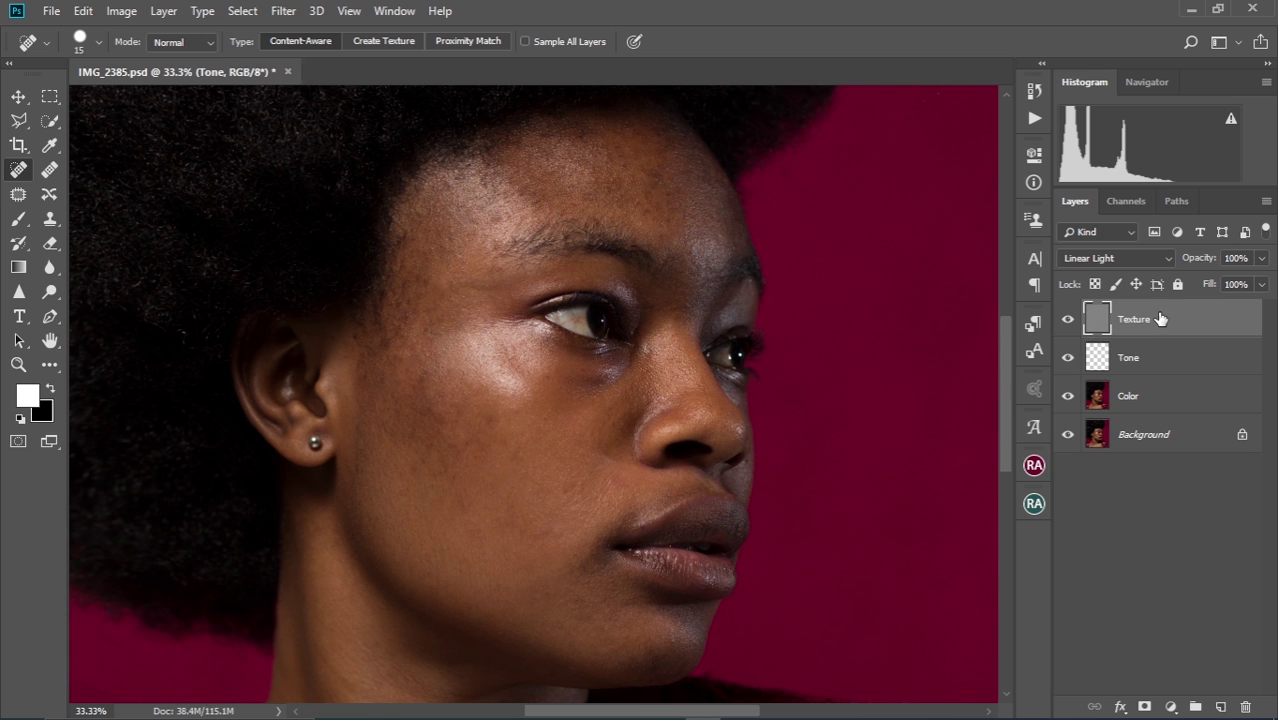
pyautogui.keyDown('shift'); pyautogui.click(1163, 400); pyautogui.keyUp('shift')
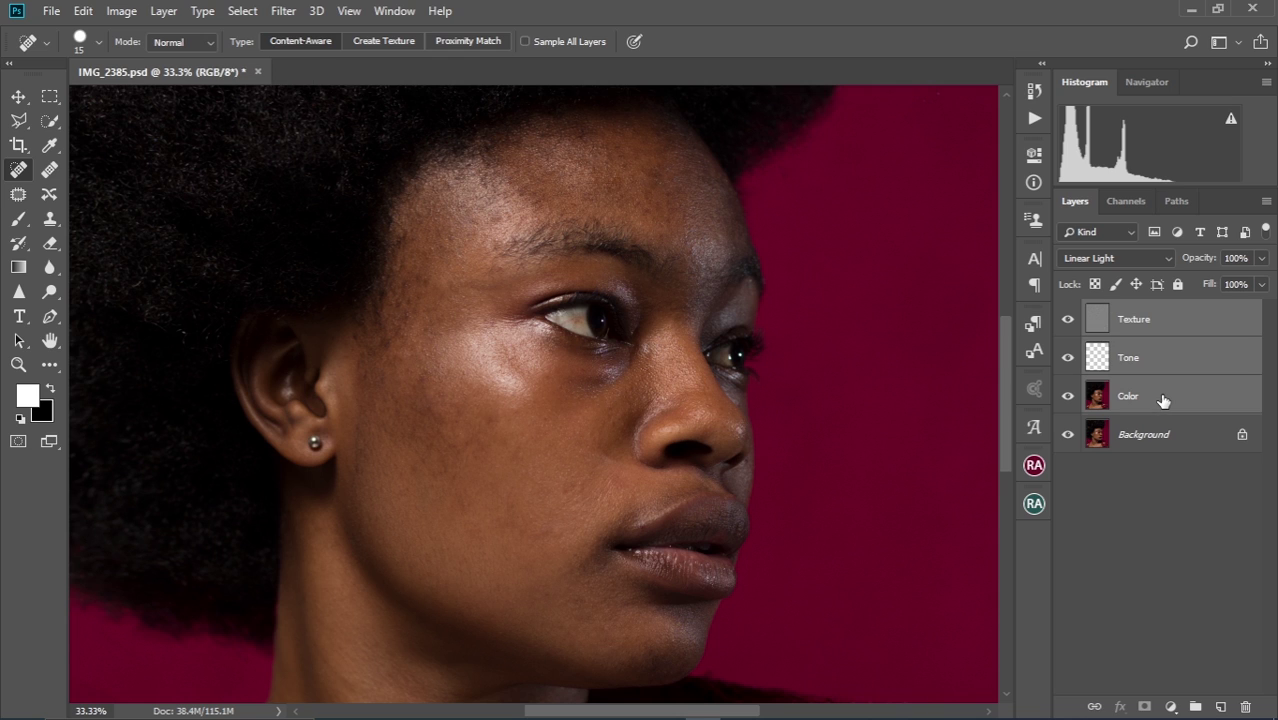
pyautogui.hotkey('ctrl', 'g')
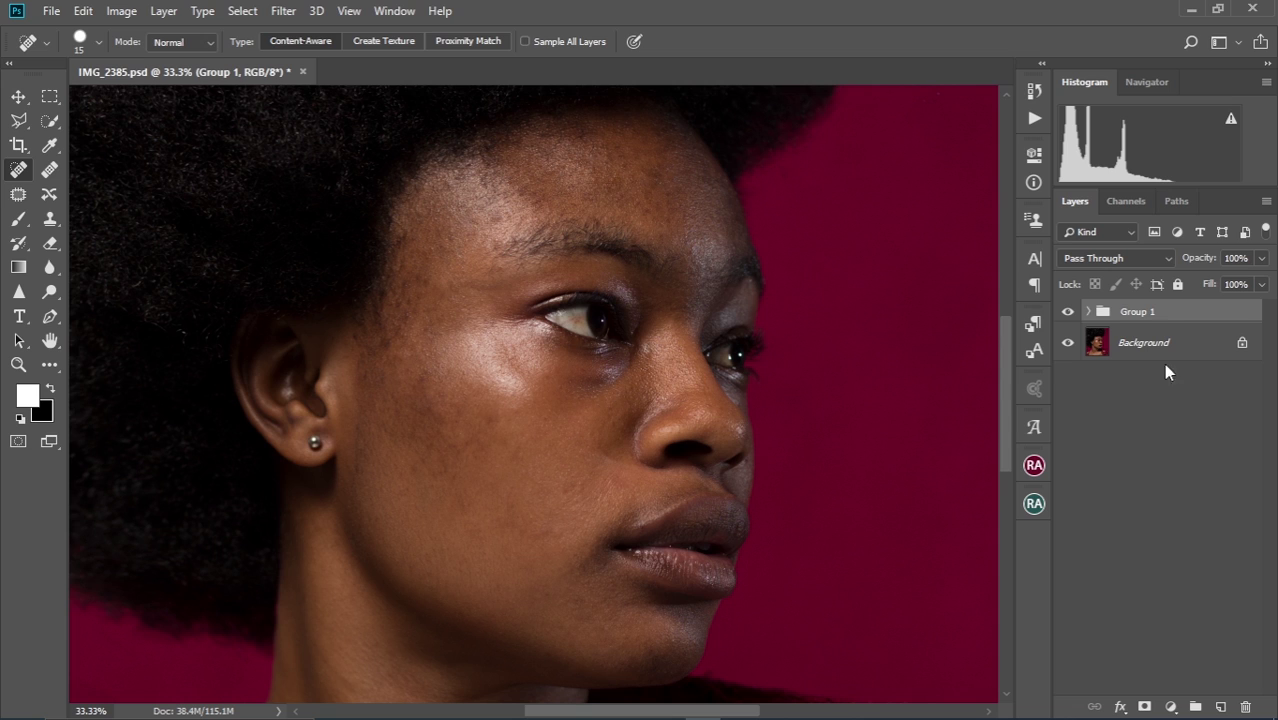
pyautogui.doubleClick(1151, 316)
pyautogui.press('BackSpace')
pyautogui.write('Frequency Separation')
pyautogui.press('Return')
pyautogui.click(1088, 311)
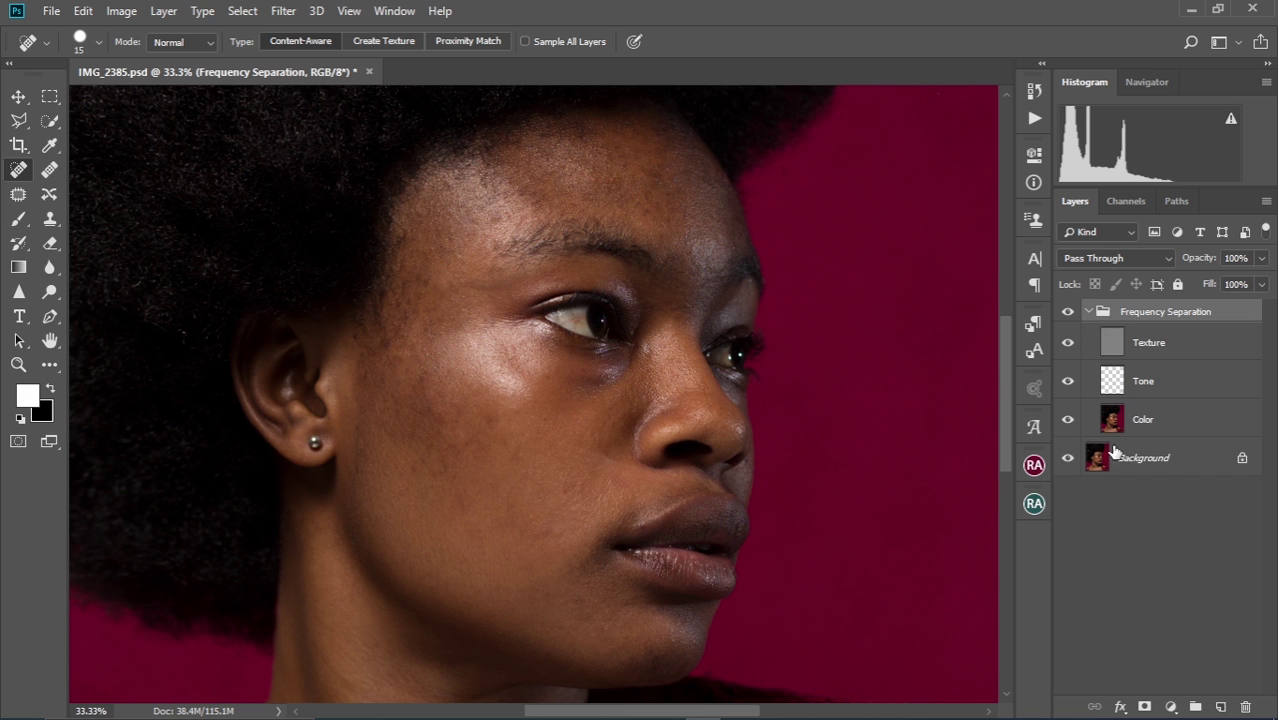
# Select the Color layer and activate the Mixer Brush with a brush size of 400 pixels.
pyautogui.click(1170, 342)
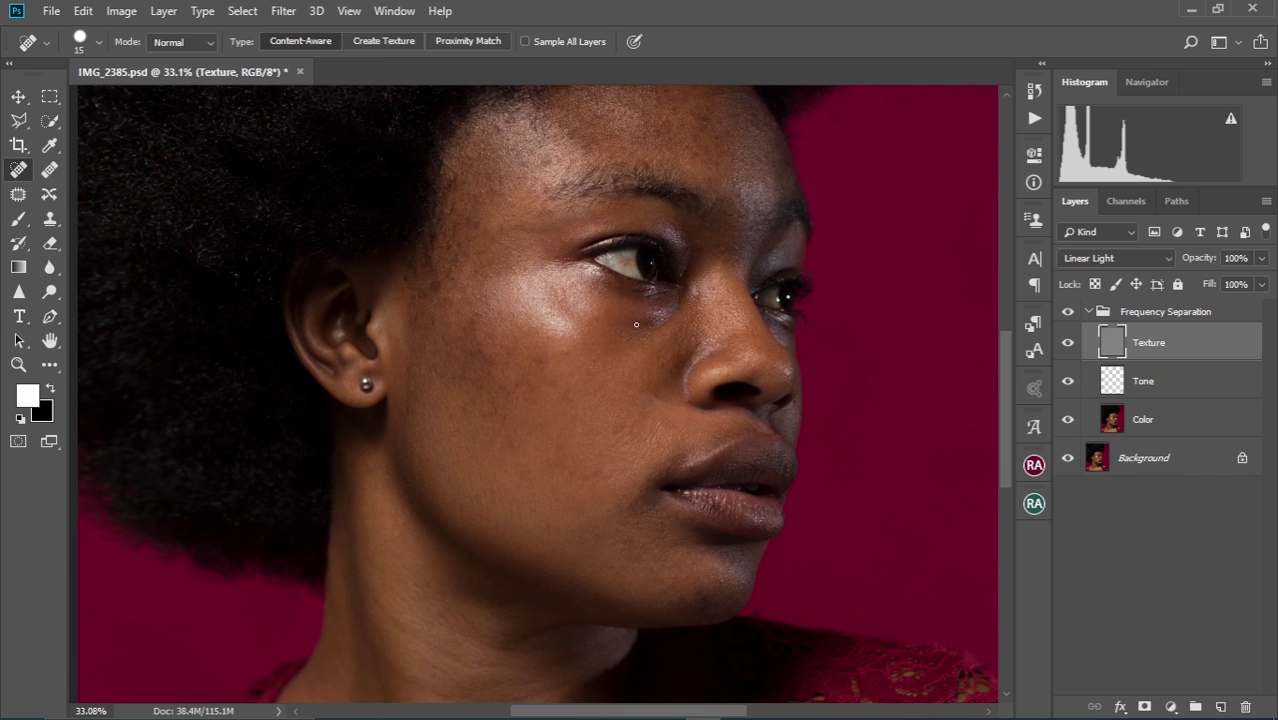
pyautogui.moveTo(636, 322); pyautogui.dragTo(611, 416)
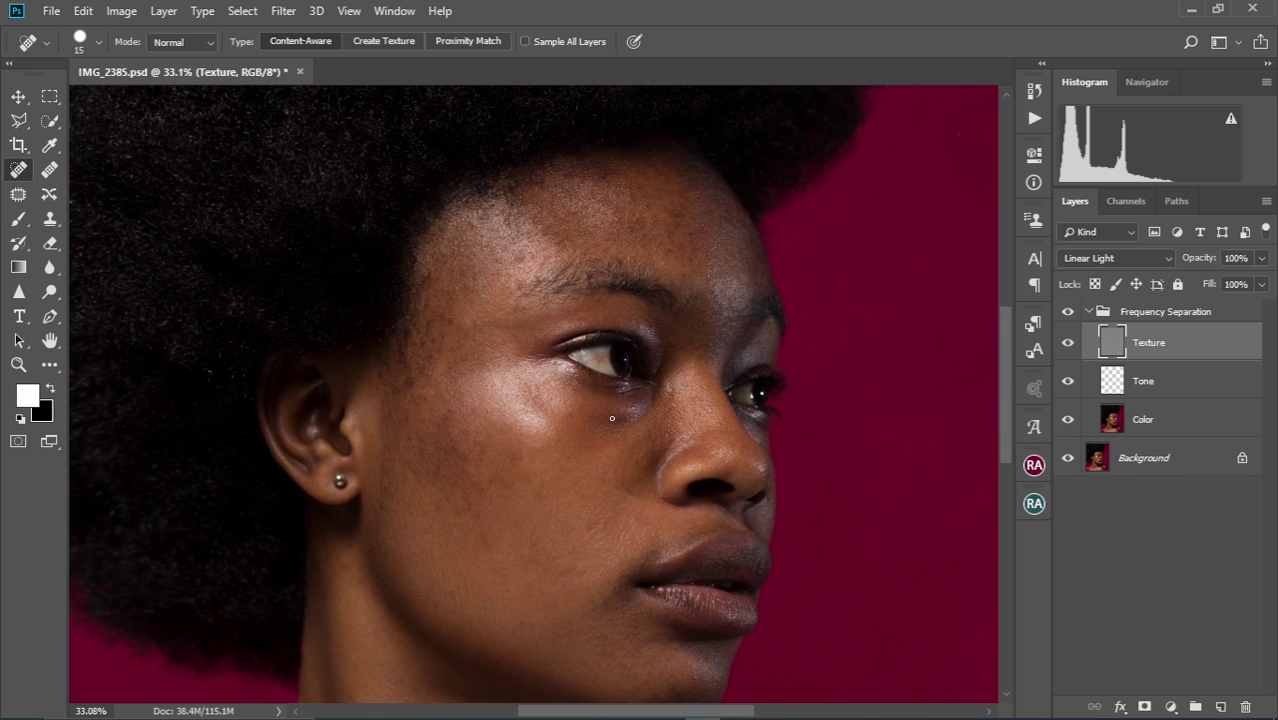
pyautogui.click(1183, 424)
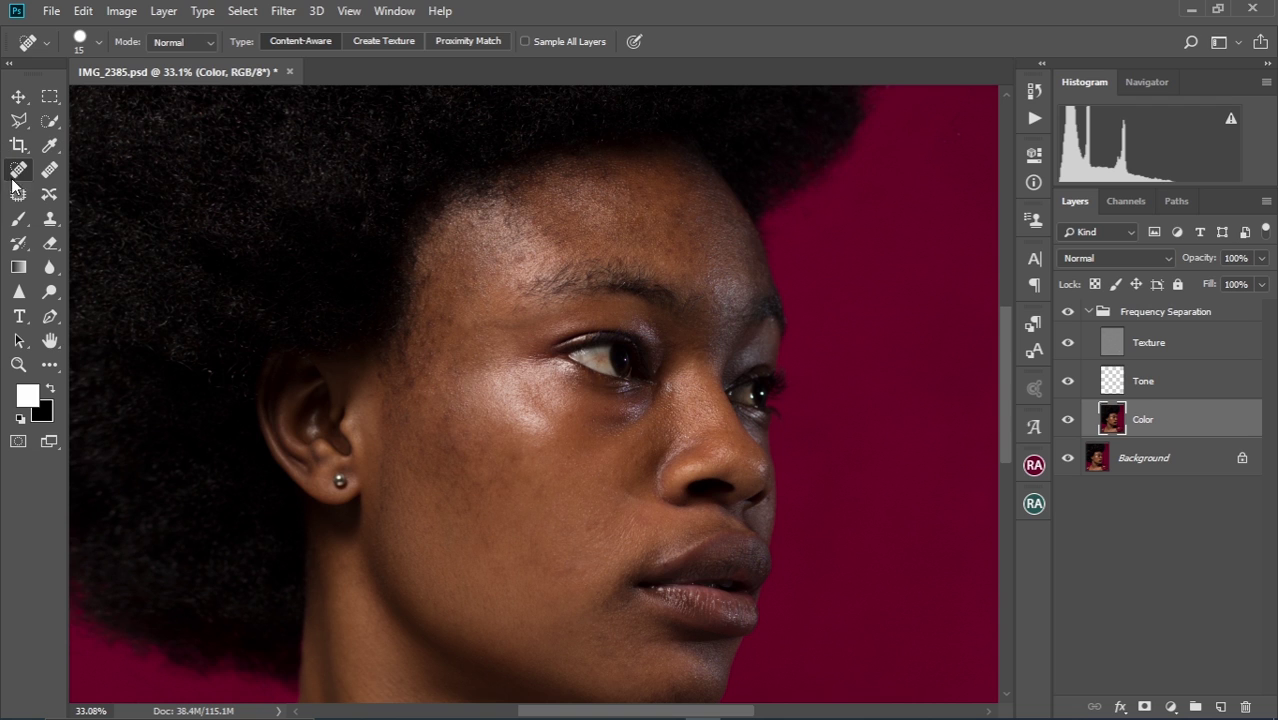
pyautogui.click(52, 365)
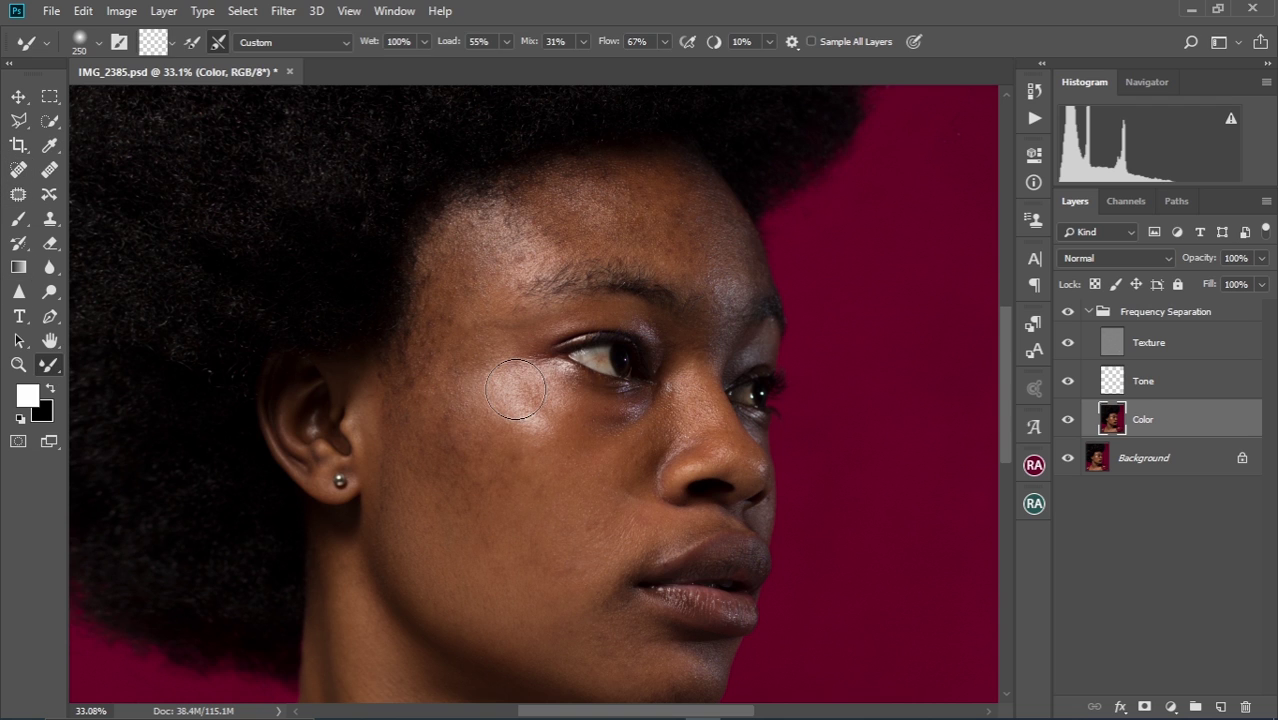
pyautogui.press(']')
pyautogui.press(']')
pyautogui.press(']')
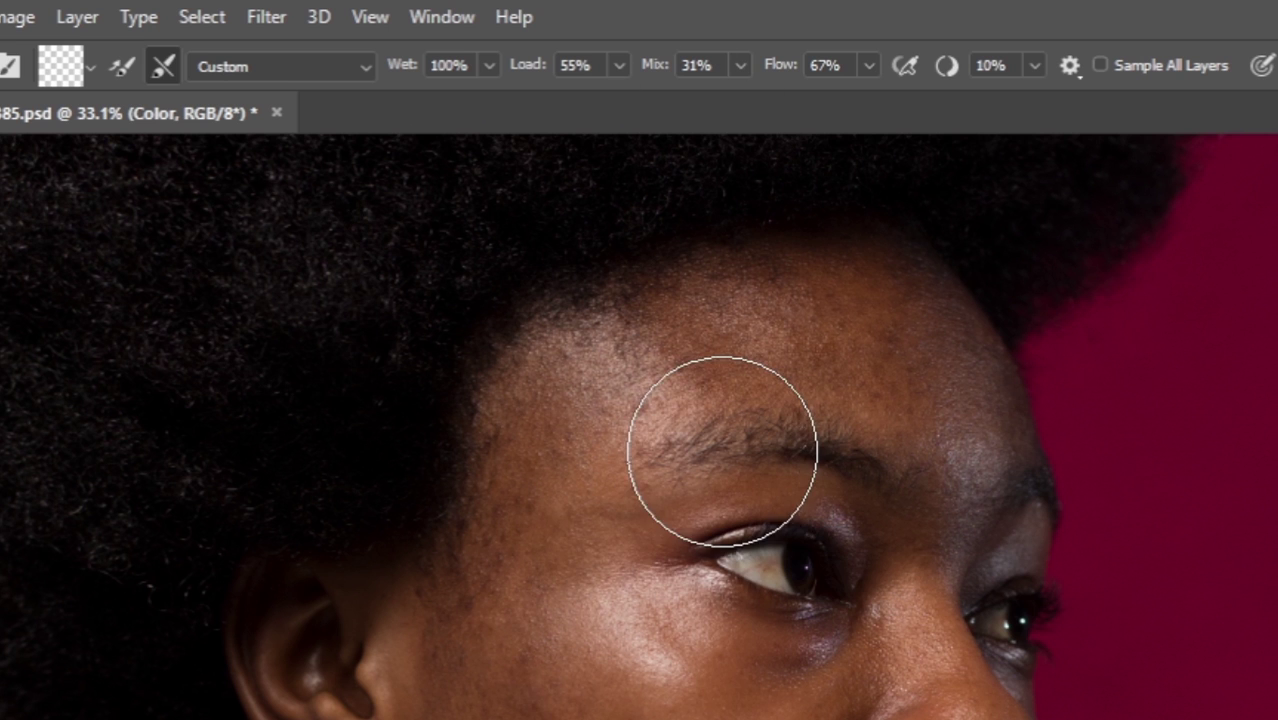
pyautogui.scroll(-1, 724, 620)
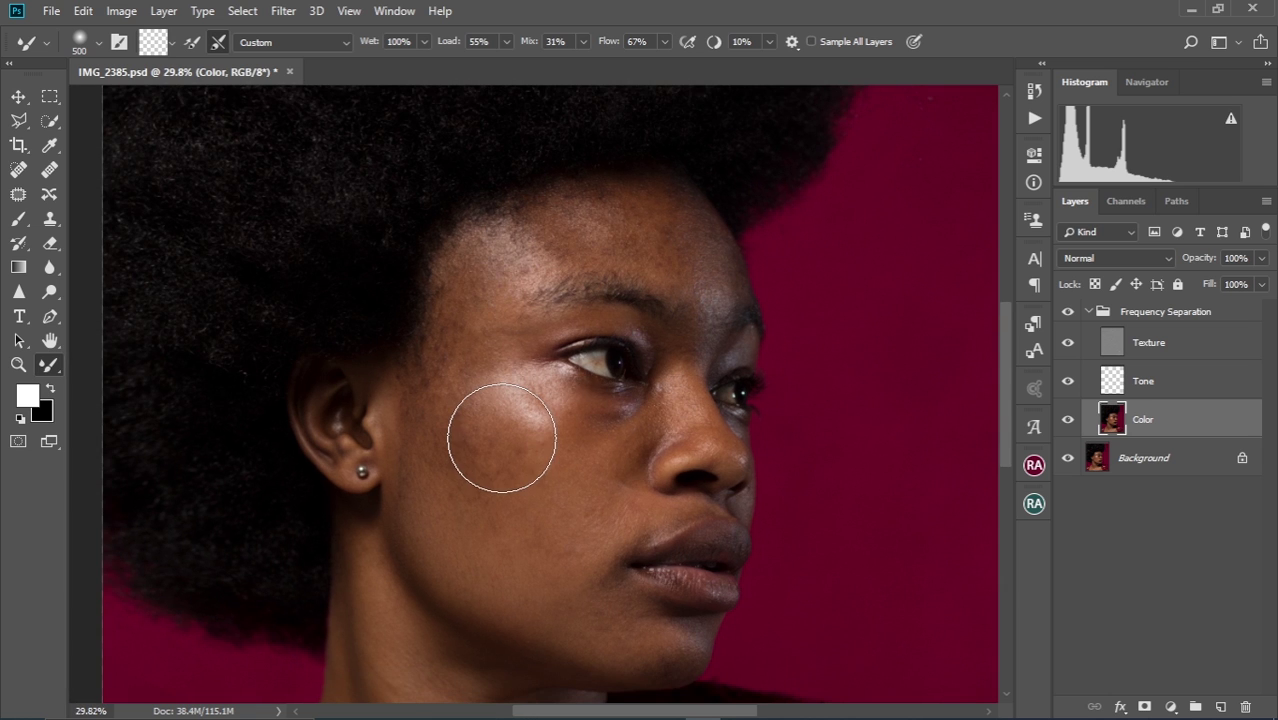
pyautogui.press('[')
pyautogui.press('[')
pyautogui.press(']')
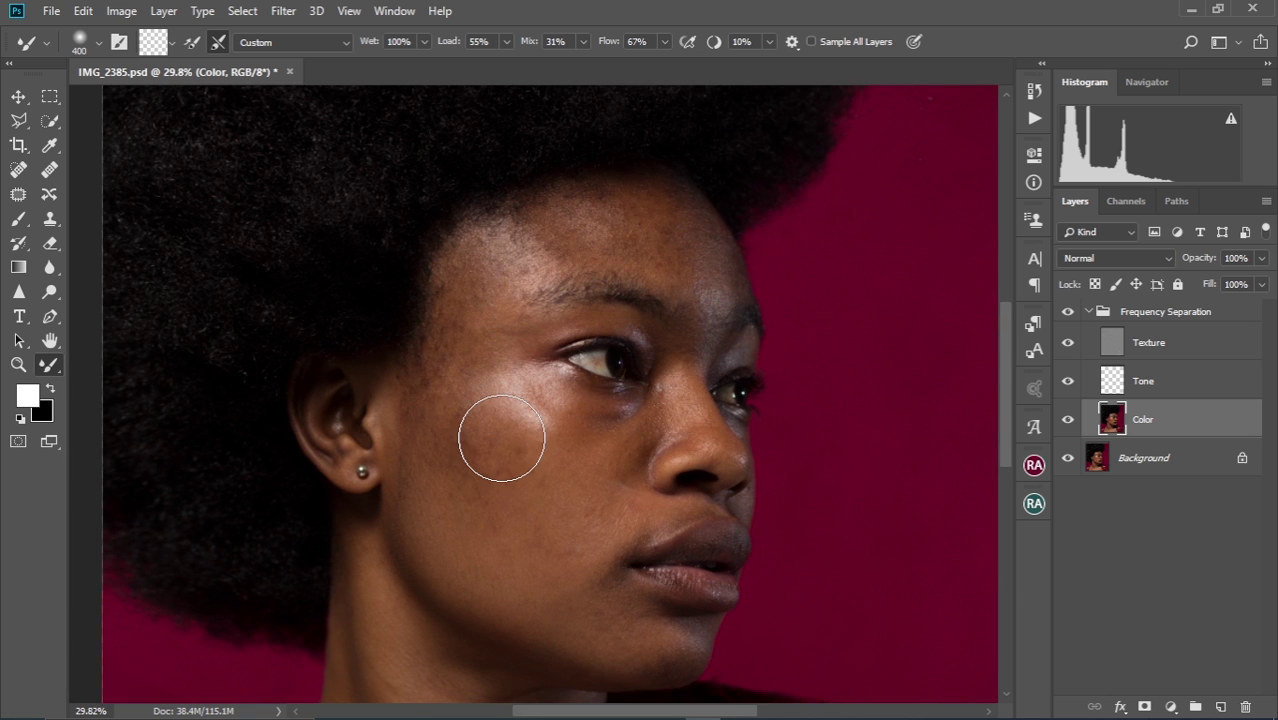
# Smooth the cheek with the Mixer Brush at 400 pixels and the under-eye skin at 250 pixels.
pyautogui.moveTo(502, 438)
pyautogui.mouseDown()
pyautogui.moveTo(474, 413)
pyautogui.moveTo(451, 438)
pyautogui.moveTo(466, 404)
pyautogui.moveTo(477, 480)
pyautogui.moveTo(453, 418)
pyautogui.moveTo(519, 488)
pyautogui.moveTo(505, 412)
pyautogui.moveTo(572, 466)
pyautogui.moveTo(534, 414)
pyautogui.moveTo(590, 460)
pyautogui.moveTo(537, 415)
pyautogui.moveTo(564, 442)
pyautogui.moveTo(578, 420)
pyautogui.moveTo(604, 447)
pyautogui.moveTo(546, 401)
pyautogui.moveTo(591, 417)
pyautogui.moveTo(538, 396)
pyautogui.moveTo(575, 433)
pyautogui.moveTo(540, 400)
pyautogui.moveTo(603, 417)
pyautogui.mouseUp()
pyautogui.press('[')
pyautogui.press('[')
pyautogui.press('[')
pyautogui.press(']')
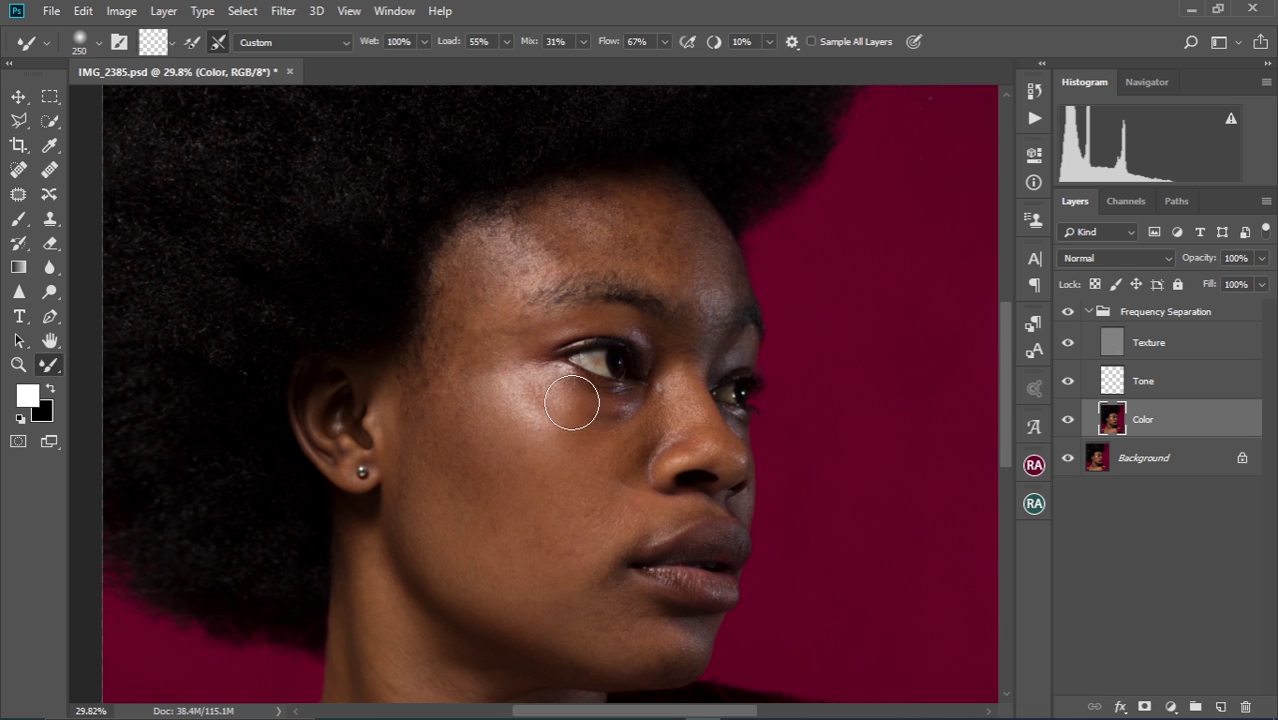
pyautogui.moveTo(627, 405)
pyautogui.mouseDown()
pyautogui.moveTo(505, 399)
pyautogui.moveTo(578, 438)
pyautogui.moveTo(515, 382)
pyautogui.moveTo(557, 409)
pyautogui.moveTo(536, 371)
pyautogui.mouseUp()
# Enlarge the Mixer Brush to 400 pixels and lower its Wet setting to 60%.
pyautogui.press(']')
pyautogui.press(']')
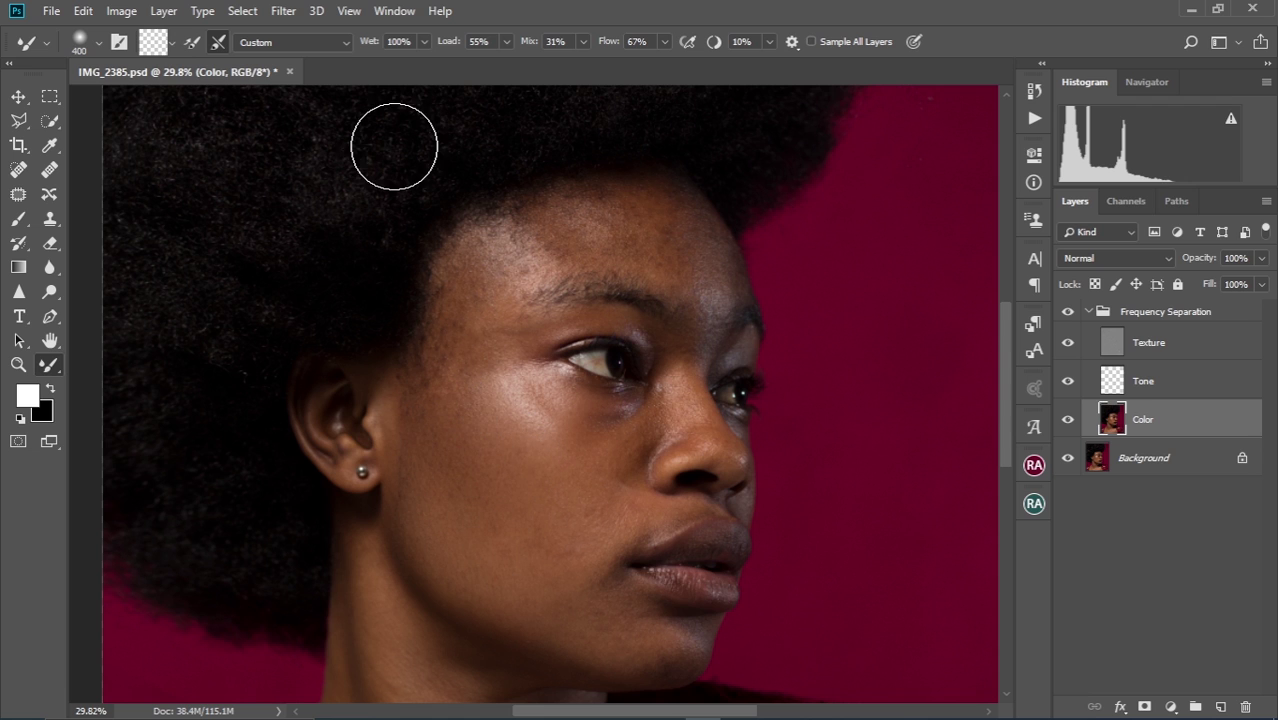
pyautogui.click(425, 42)
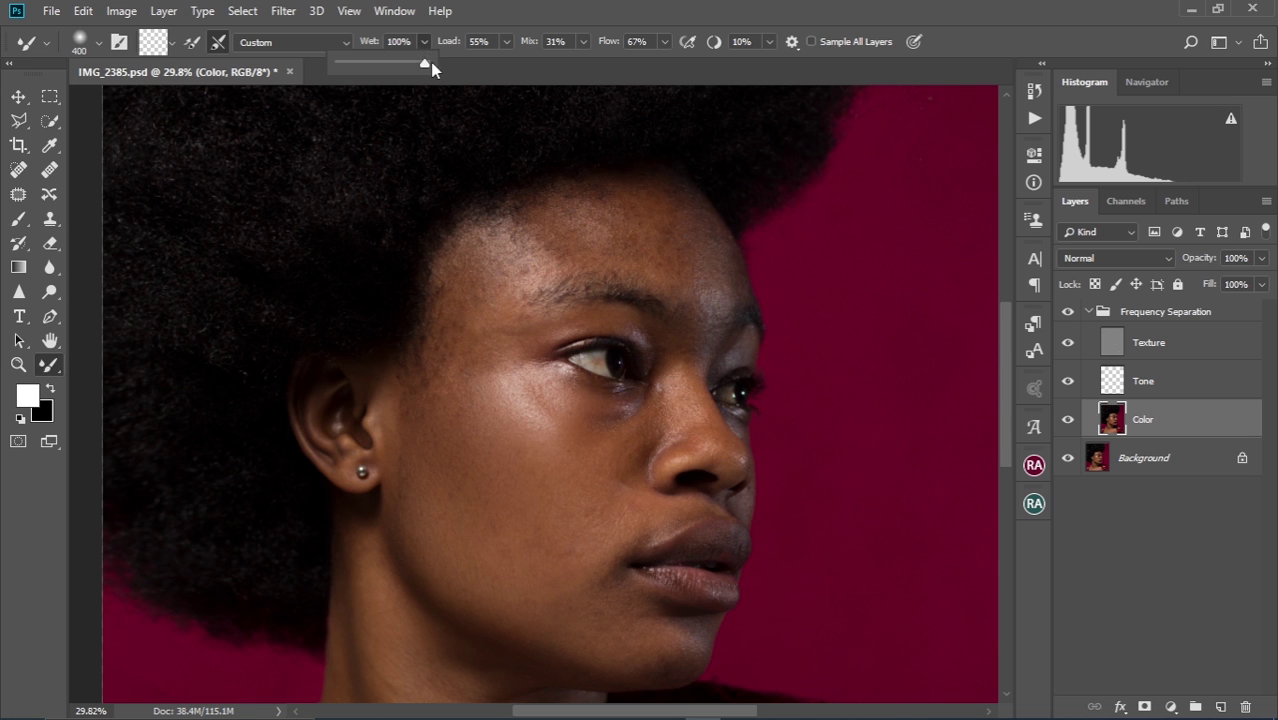
pyautogui.moveTo(430, 62); pyautogui.dragTo(406, 68)
pyautogui.click(565, 16)
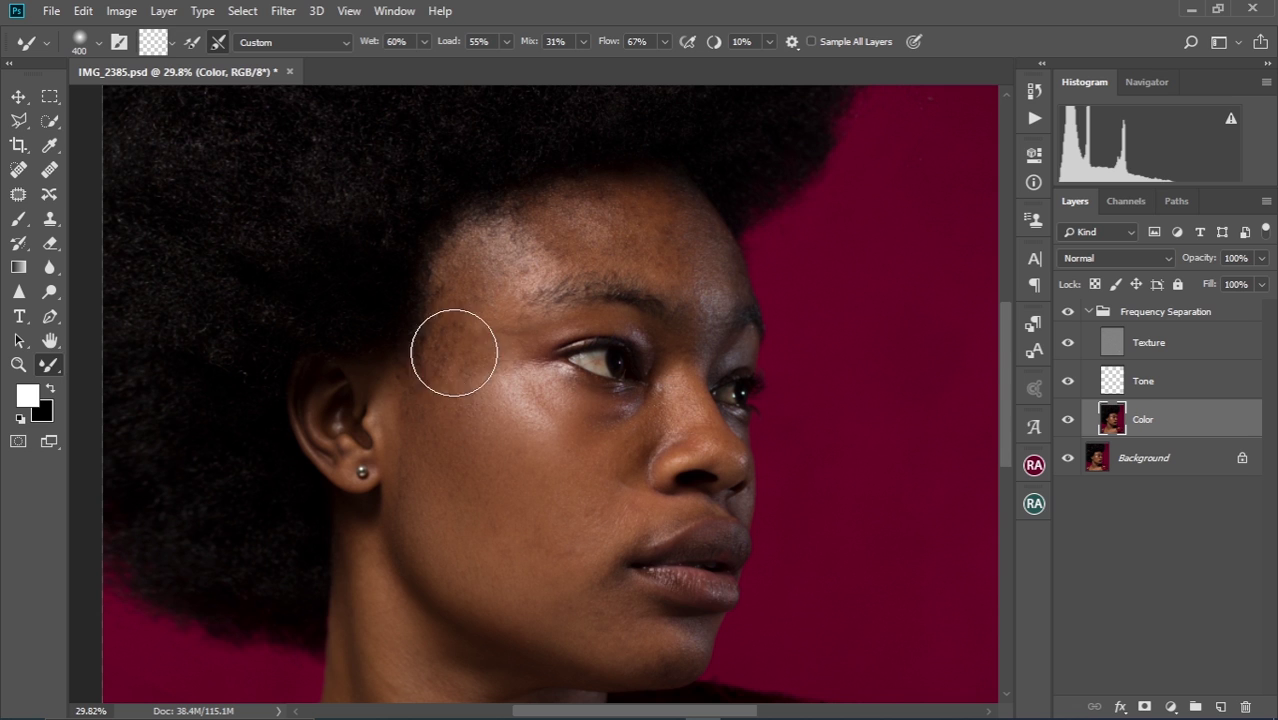
# Blend the temple and cheek tones at 400 pixels, then smooth the skin under the eye and beside the nose at 200 pixels.
pyautogui.moveTo(455, 358)
pyautogui.mouseDown()
pyautogui.moveTo(462, 443)
pyautogui.moveTo(471, 287)
pyautogui.moveTo(456, 370)
pyautogui.moveTo(482, 283)
pyautogui.moveTo(455, 365)
pyautogui.moveTo(482, 288)
pyautogui.moveTo(433, 359)
pyautogui.moveTo(480, 275)
pyautogui.moveTo(468, 337)
pyautogui.moveTo(449, 346)
pyautogui.moveTo(525, 245)
pyautogui.moveTo(513, 253)
pyautogui.moveTo(583, 228)
pyautogui.moveTo(555, 231)
pyautogui.moveTo(604, 249)
pyautogui.moveTo(548, 255)
pyautogui.moveTo(478, 289)
pyautogui.moveTo(445, 359)
pyautogui.moveTo(481, 454)
pyautogui.moveTo(539, 508)
pyautogui.moveTo(472, 461)
pyautogui.moveTo(509, 463)
pyautogui.moveTo(535, 496)
pyautogui.moveTo(457, 467)
pyautogui.moveTo(430, 441)
pyautogui.moveTo(474, 500)
pyautogui.moveTo(539, 551)
pyautogui.moveTo(451, 514)
pyautogui.moveTo(474, 562)
pyautogui.moveTo(429, 524)
pyautogui.moveTo(551, 612)
pyautogui.moveTo(521, 597)
pyautogui.moveTo(582, 613)
pyautogui.moveTo(486, 544)
pyautogui.moveTo(618, 588)
pyautogui.moveTo(547, 525)
pyautogui.moveTo(588, 520)
pyautogui.moveTo(519, 447)
pyautogui.moveTo(587, 480)
pyautogui.mouseUp()
pyautogui.press('[')
pyautogui.press('[')
pyautogui.press('[')
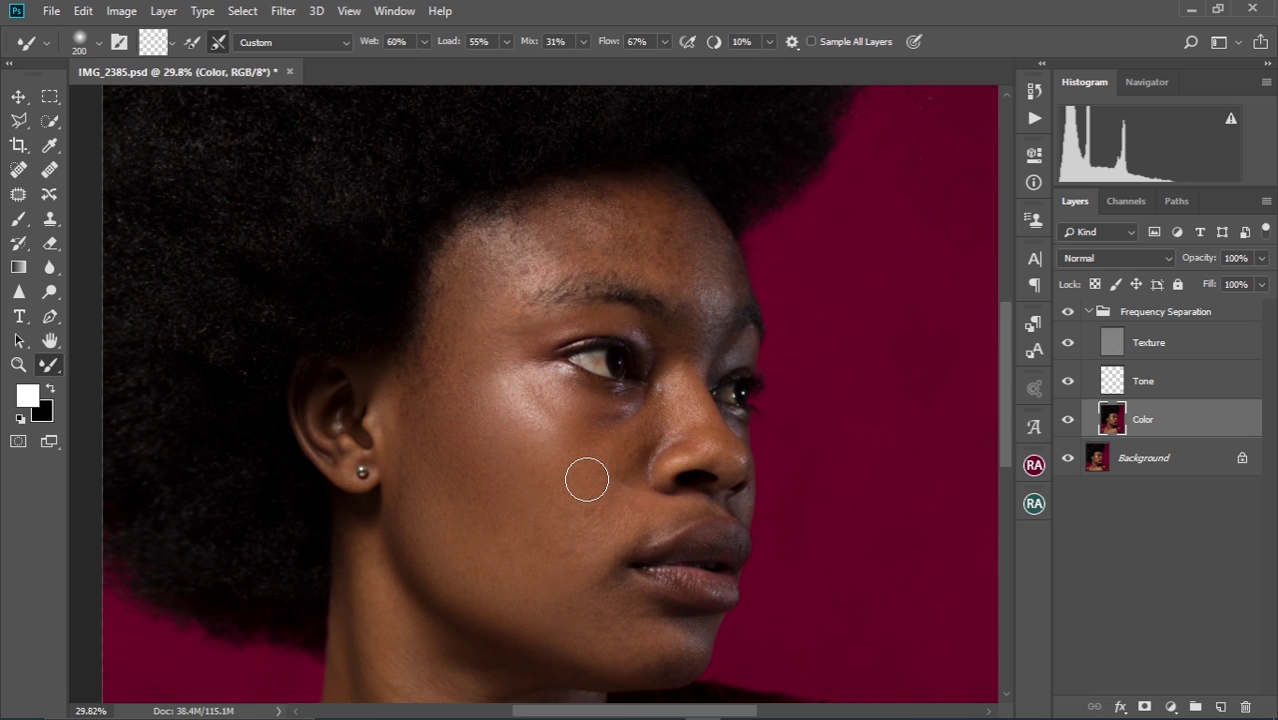
pyautogui.moveTo(539, 346)
pyautogui.mouseDown()
pyautogui.moveTo(571, 327)
pyautogui.moveTo(505, 368)
pyautogui.moveTo(593, 310)
pyautogui.moveTo(513, 345)
pyautogui.moveTo(613, 316)
pyautogui.moveTo(663, 340)
pyautogui.moveTo(635, 318)
pyautogui.moveTo(671, 381)
pyautogui.moveTo(586, 392)
pyautogui.moveTo(650, 407)
pyautogui.moveTo(594, 431)
pyautogui.moveTo(669, 404)
pyautogui.mouseUp()
pyautogui.moveTo(591, 419)
pyautogui.mouseDown()
pyautogui.moveTo(523, 384)
pyautogui.moveTo(638, 407)
pyautogui.moveTo(550, 397)
pyautogui.moveTo(614, 417)
pyautogui.moveTo(582, 430)
pyautogui.moveTo(640, 420)
pyautogui.moveTo(579, 435)
pyautogui.moveTo(654, 407)
pyautogui.moveTo(626, 410)
pyautogui.moveTo(657, 380)
pyautogui.moveTo(661, 408)
pyautogui.moveTo(651, 339)
pyautogui.moveTo(675, 367)
pyautogui.moveTo(649, 322)
pyautogui.moveTo(677, 365)
pyautogui.moveTo(682, 316)
pyautogui.moveTo(686, 371)
pyautogui.moveTo(695, 331)
pyautogui.mouseUp()
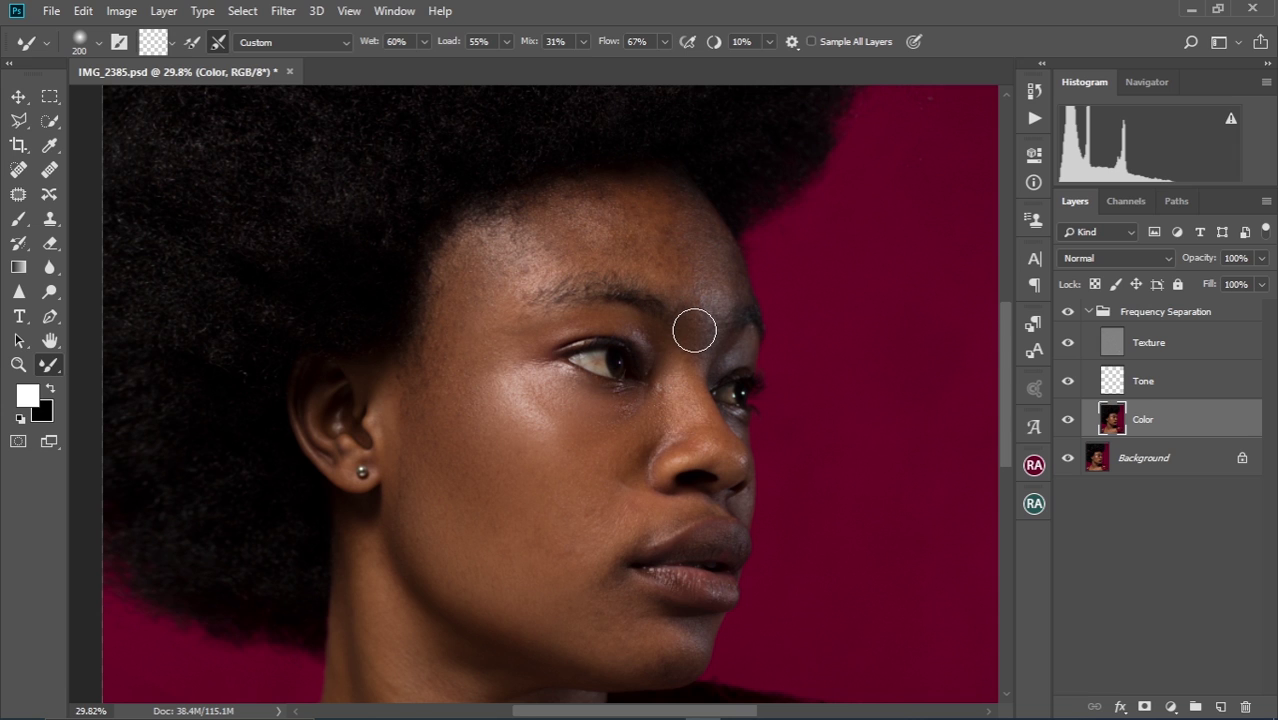
# Blend the lower cheek and jaw with a 400-pixel brush and the skin around the mouth and chin with a 200-pixel brush.
pyautogui.press(']')
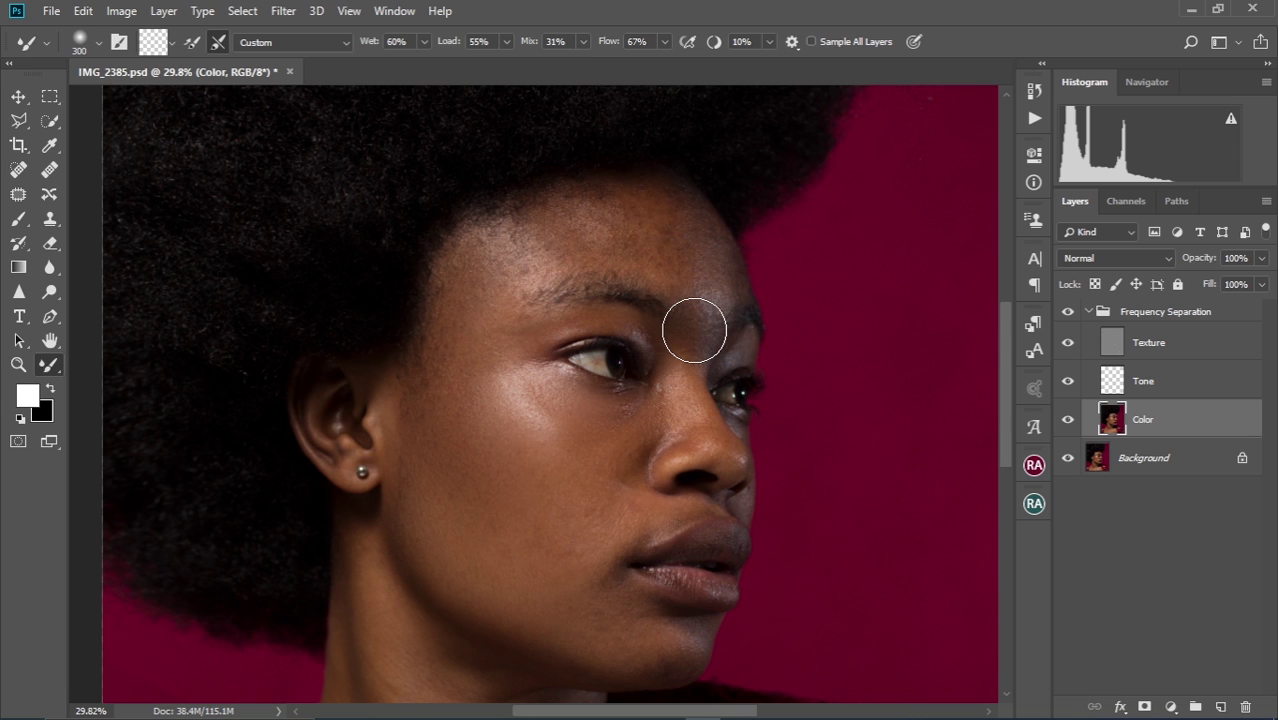
pyautogui.press(']')
pyautogui.press(']')
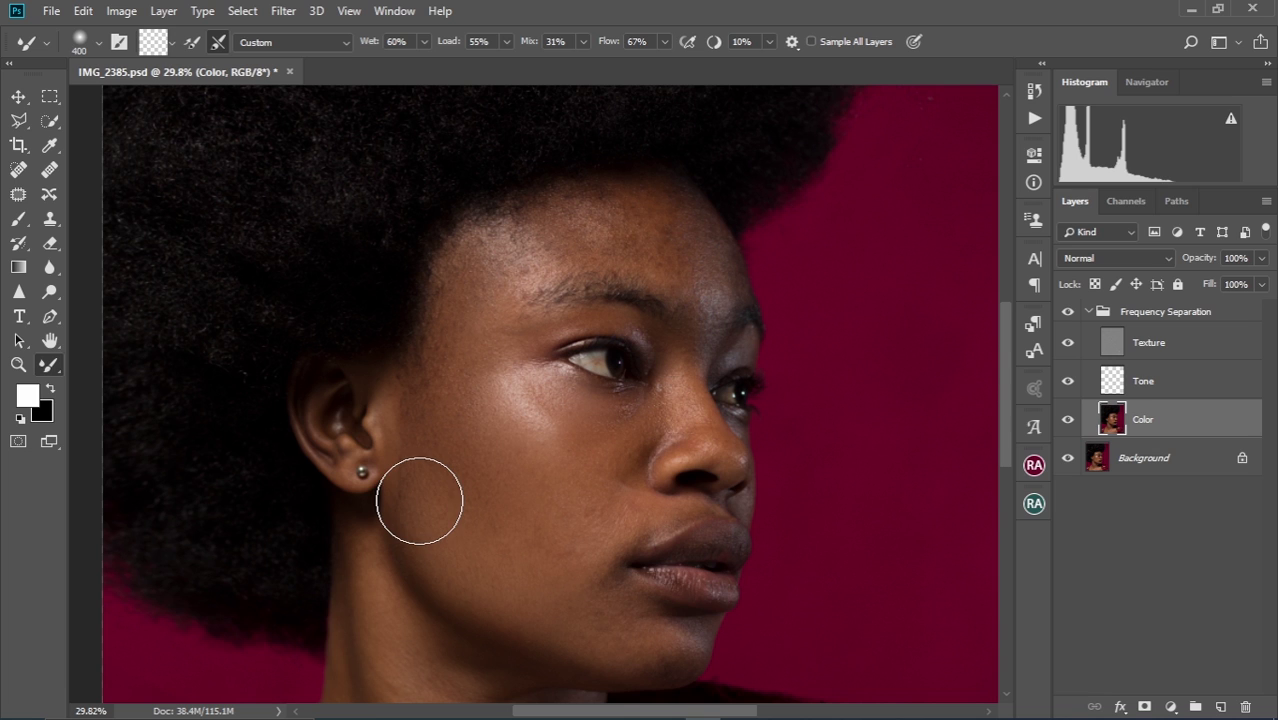
pyautogui.moveTo(533, 554)
pyautogui.mouseDown()
pyautogui.moveTo(457, 517)
pyautogui.moveTo(494, 591)
pyautogui.moveTo(484, 576)
pyautogui.moveTo(627, 632)
pyautogui.moveTo(507, 590)
pyautogui.moveTo(499, 583)
pyautogui.moveTo(583, 621)
pyautogui.moveTo(490, 560)
pyautogui.moveTo(535, 595)
pyautogui.moveTo(454, 498)
pyautogui.moveTo(484, 540)
pyautogui.moveTo(630, 614)
pyautogui.moveTo(542, 531)
pyautogui.moveTo(563, 585)
pyautogui.moveTo(606, 611)
pyautogui.mouseUp()
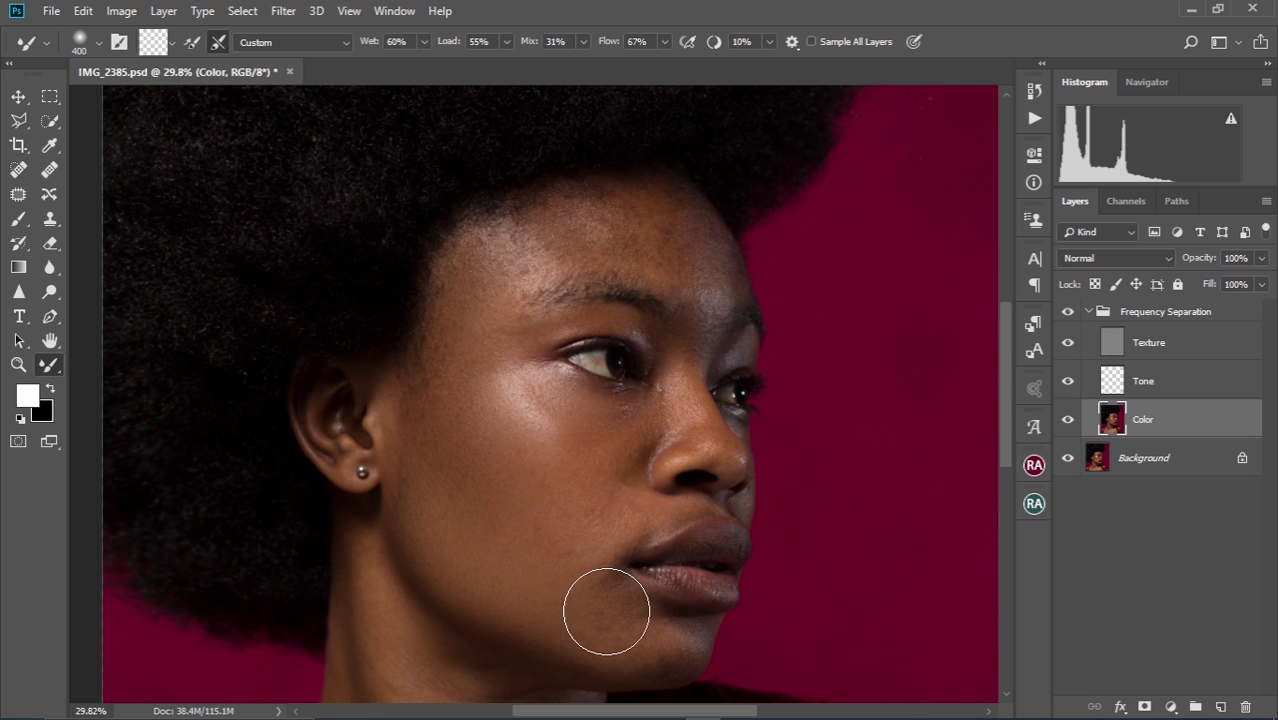
pyautogui.press('[')
pyautogui.press('[')
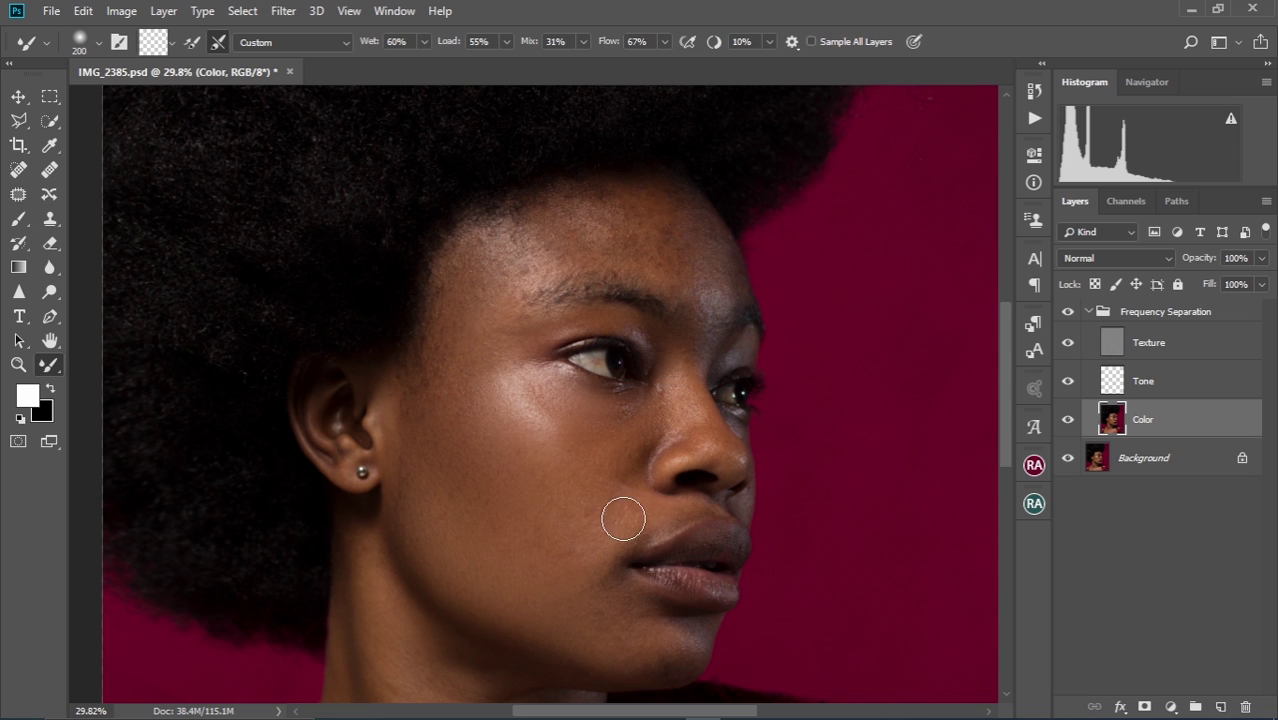
pyautogui.moveTo(576, 542)
pyautogui.mouseDown()
pyautogui.moveTo(648, 506)
pyautogui.moveTo(608, 540)
pyautogui.moveTo(666, 512)
pyautogui.moveTo(603, 525)
pyautogui.moveTo(595, 498)
pyautogui.moveTo(636, 515)
pyautogui.moveTo(574, 503)
pyautogui.moveTo(614, 549)
pyautogui.moveTo(569, 547)
pyautogui.moveTo(605, 556)
pyautogui.moveTo(603, 580)
pyautogui.moveTo(646, 530)
pyautogui.moveTo(609, 600)
pyautogui.moveTo(674, 636)
pyautogui.mouseUp()
# Smooth the tones along the jawline and lower cheek with the brush at 300 and 250 pixels.
pyautogui.press(']')
pyautogui.press(']')
pyautogui.moveTo(442, 563); pyautogui.dragTo(419, 357)
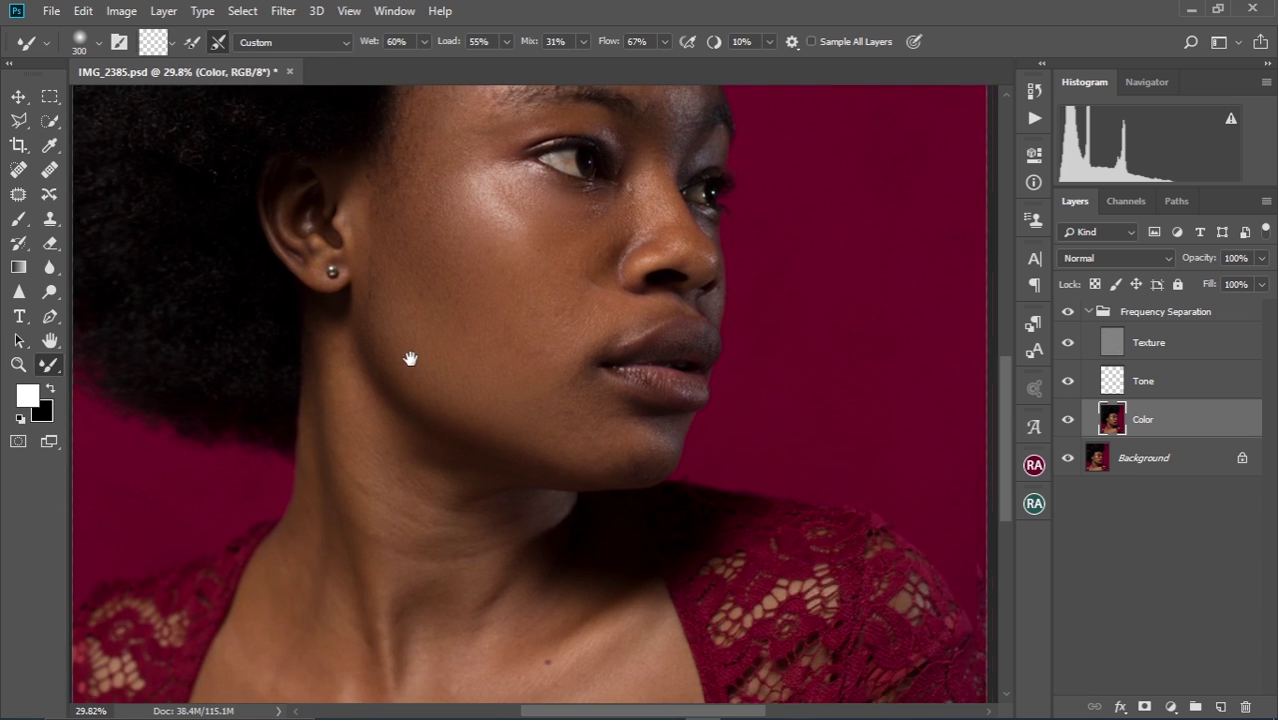
pyautogui.press('[')
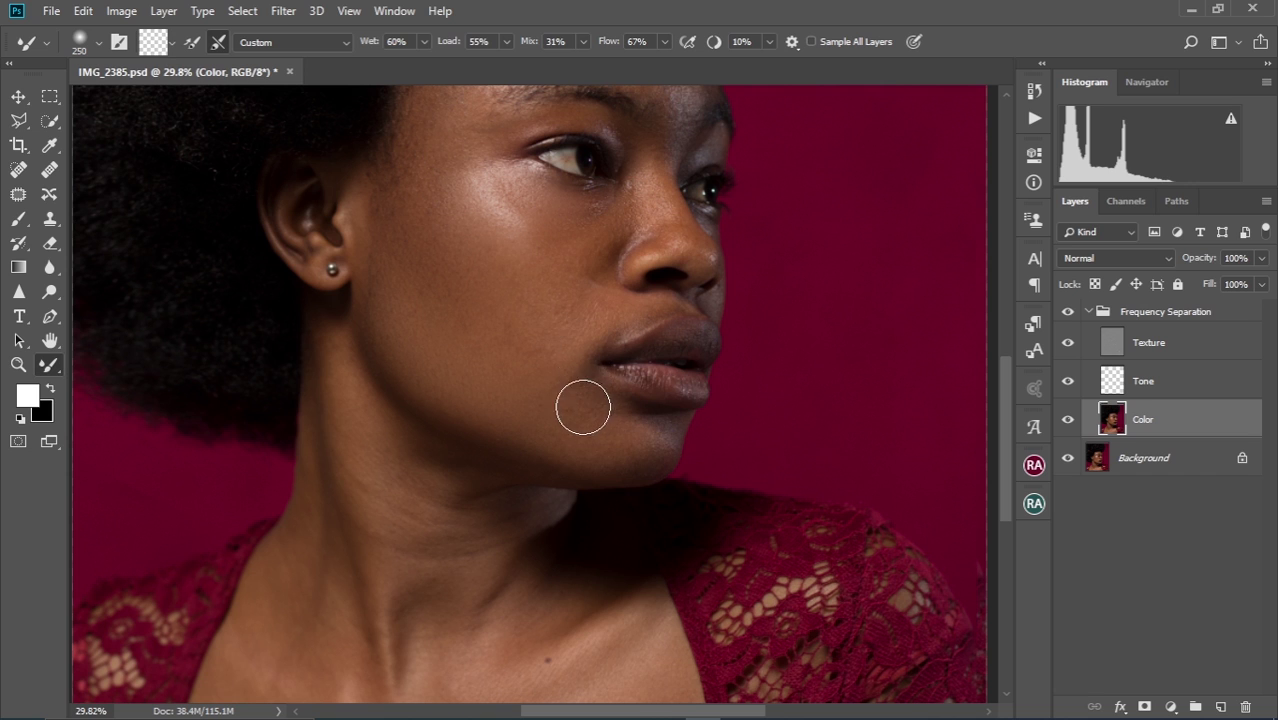
# Blend the upper eyelid skin below the eyebrow with the Mixer Brush at 150 pixels.
pyautogui.scroll(3, 614, 417)
pyautogui.press('[')
pyautogui.press('[')
pyautogui.press('[')
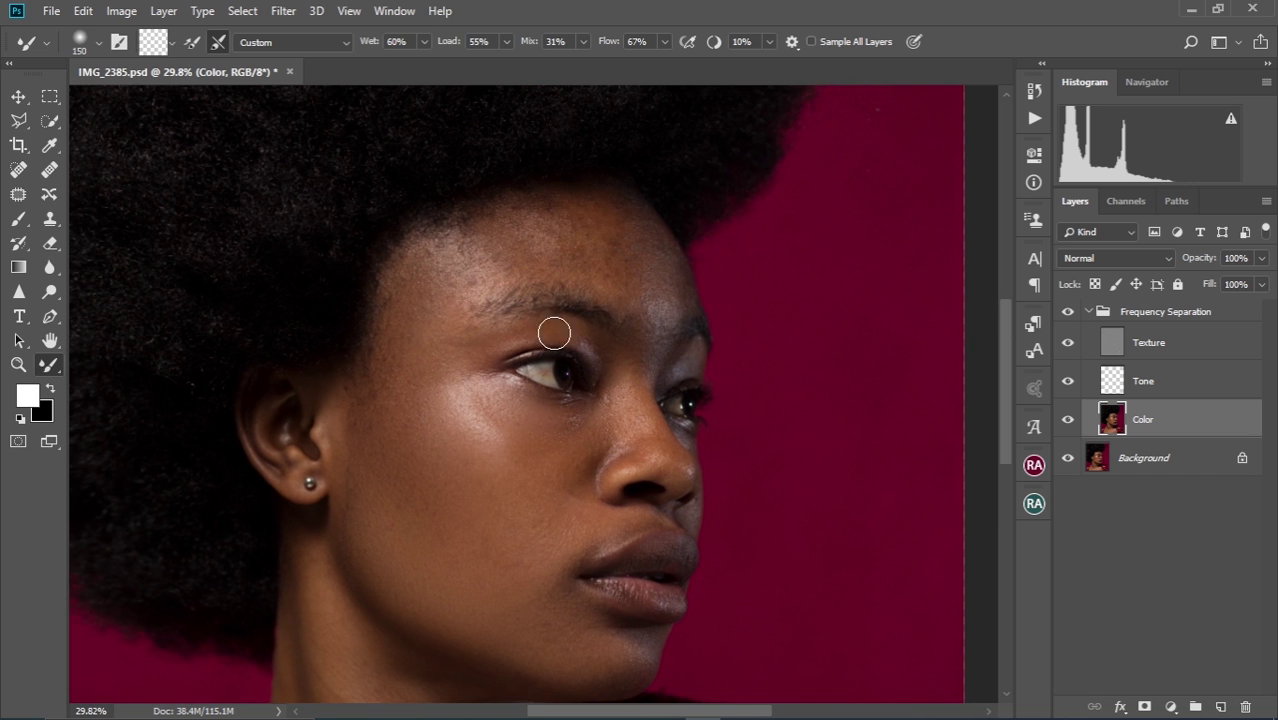
# Even out the forehead and temple tones with the Mixer Brush, varying its size between 250 and 300 pixels.
pyautogui.press(']')
pyautogui.press(']')
pyautogui.press(']')
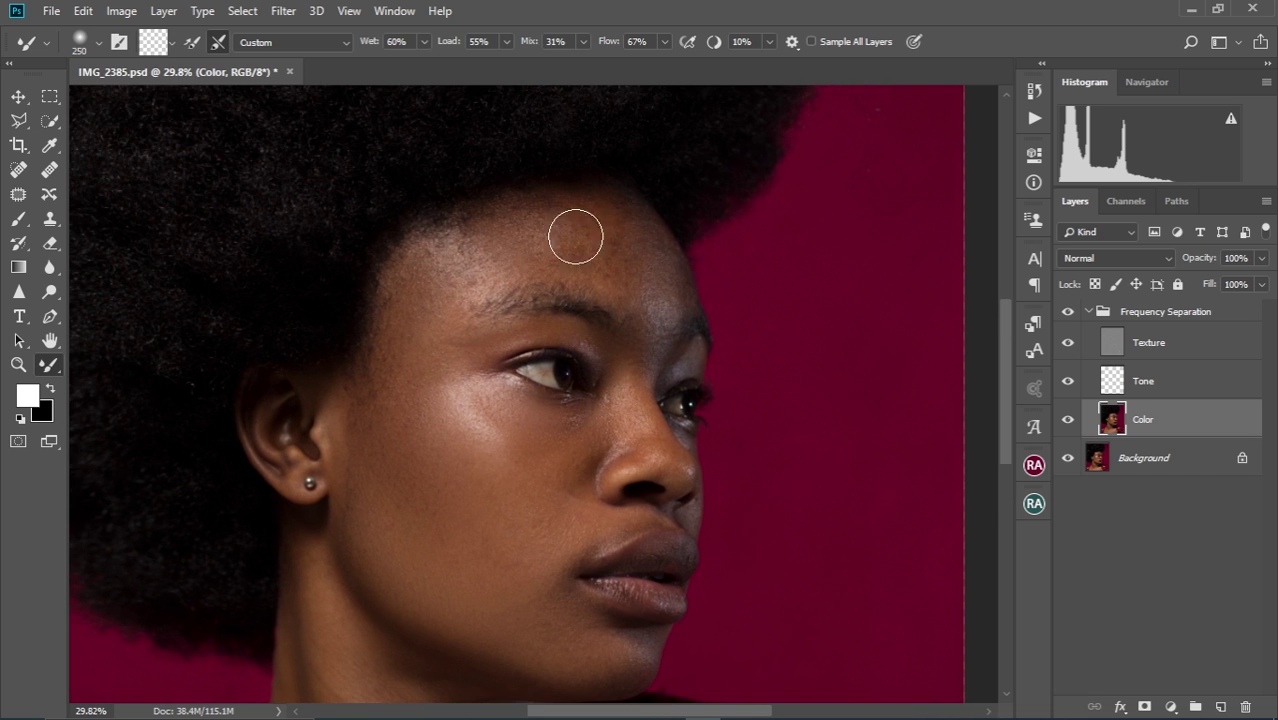
pyautogui.press('[')
pyautogui.press('[')
pyautogui.press('[')
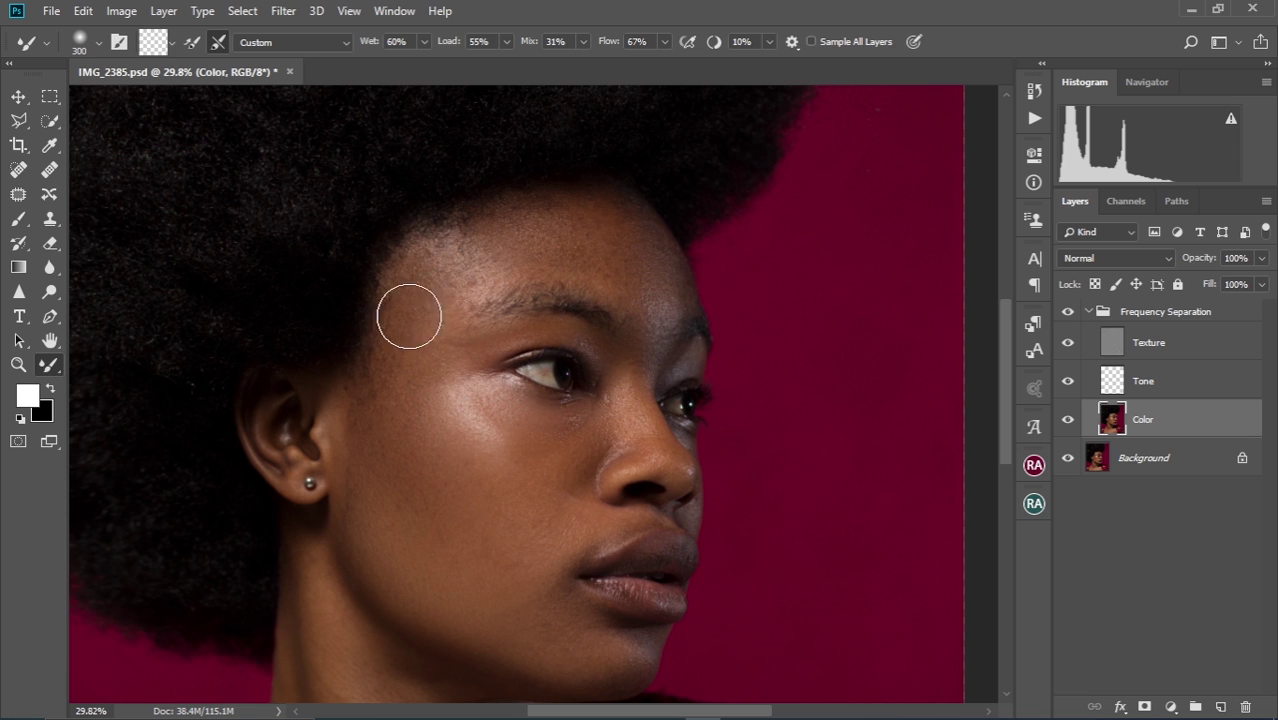
# Blend the shadow edge under the jaw with a 175-pixel brush and the side of the neck with a 300-pixel brush.
pyautogui.press(']')
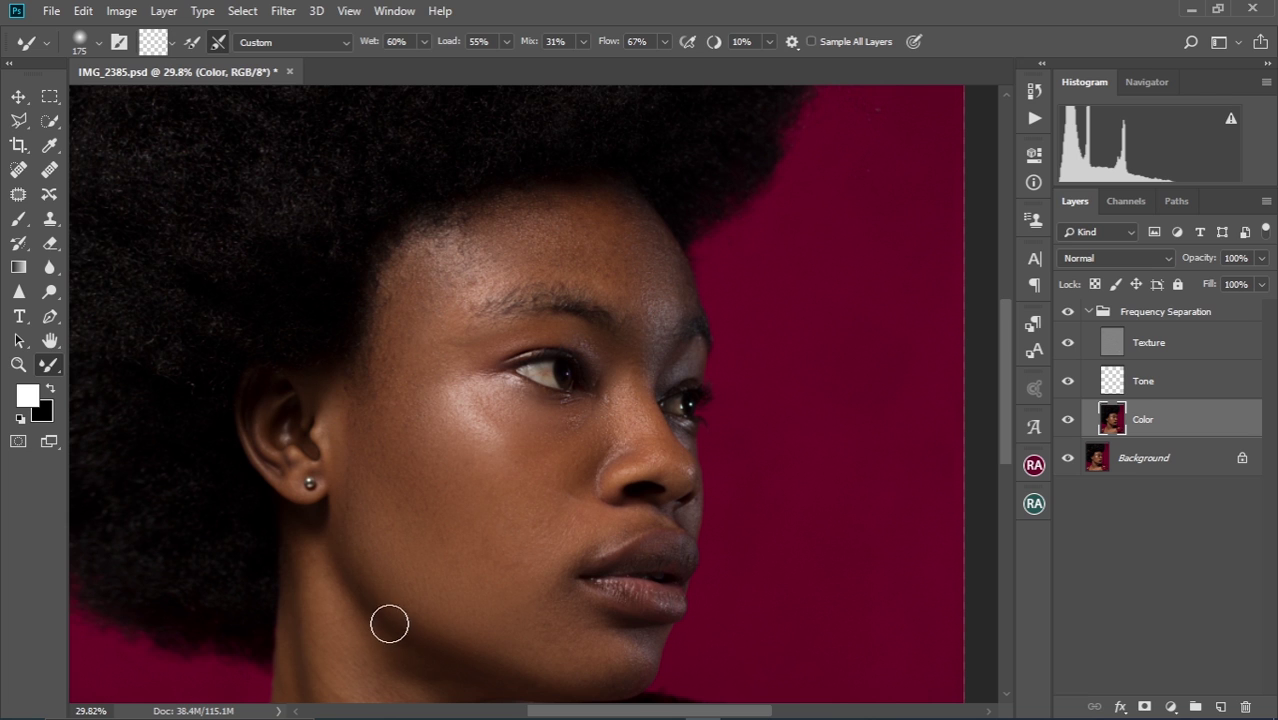
pyautogui.moveTo(465, 613); pyautogui.dragTo(403, 421)
pyautogui.press(']')
pyautogui.press(']')
pyautogui.press(']')
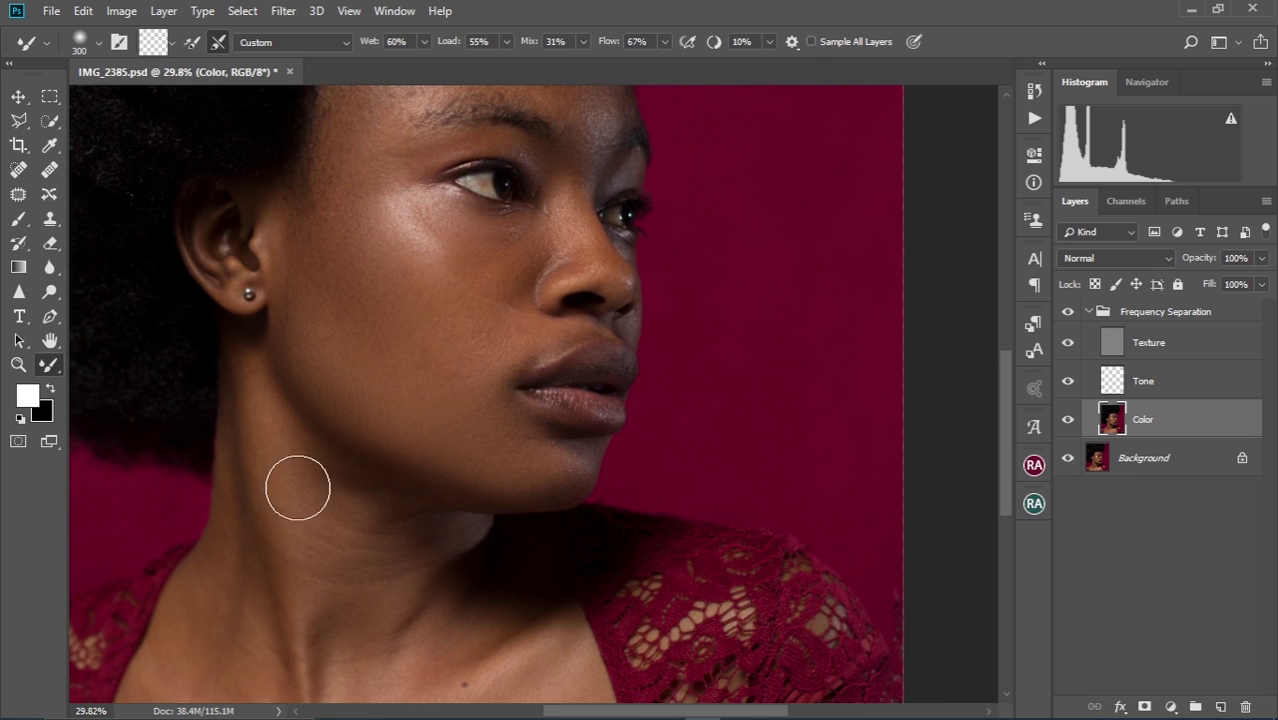
# Smooth the collarbone area at 300 pixels and the neck creases below the chin at 200 pixels.
pyautogui.moveTo(300, 482); pyautogui.dragTo(363, 370)
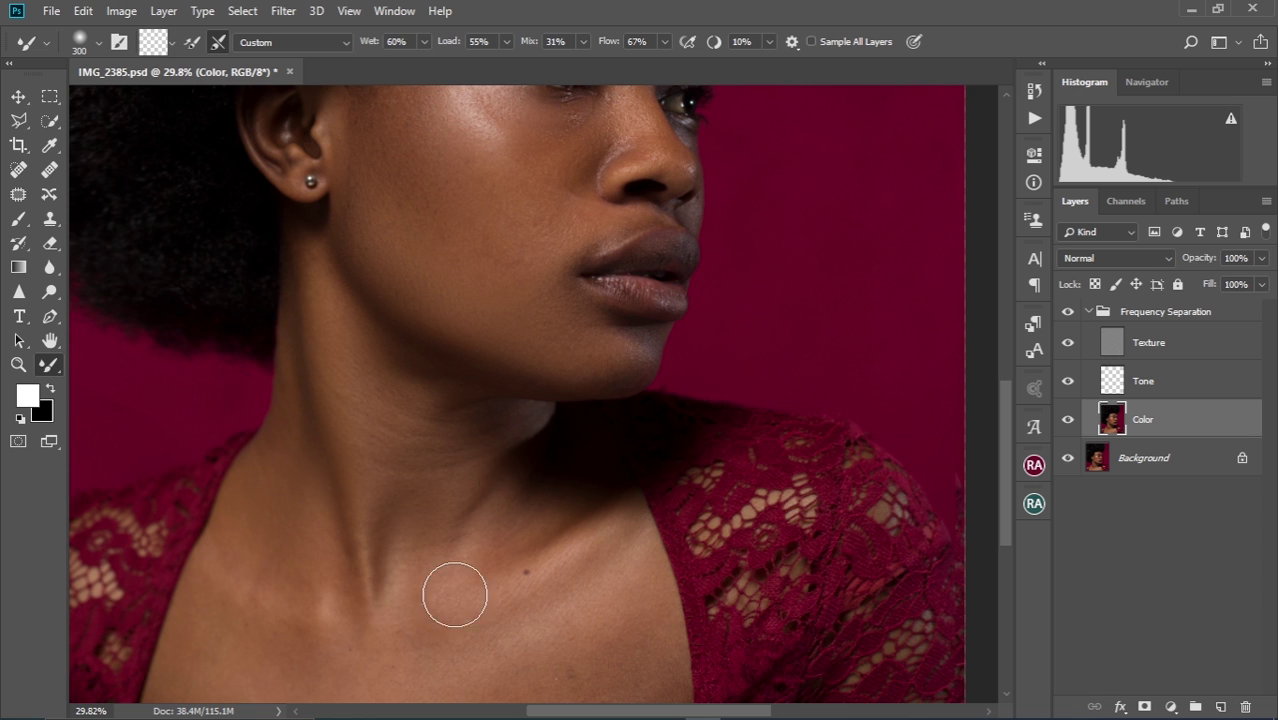
pyautogui.press('[')
pyautogui.press('[')
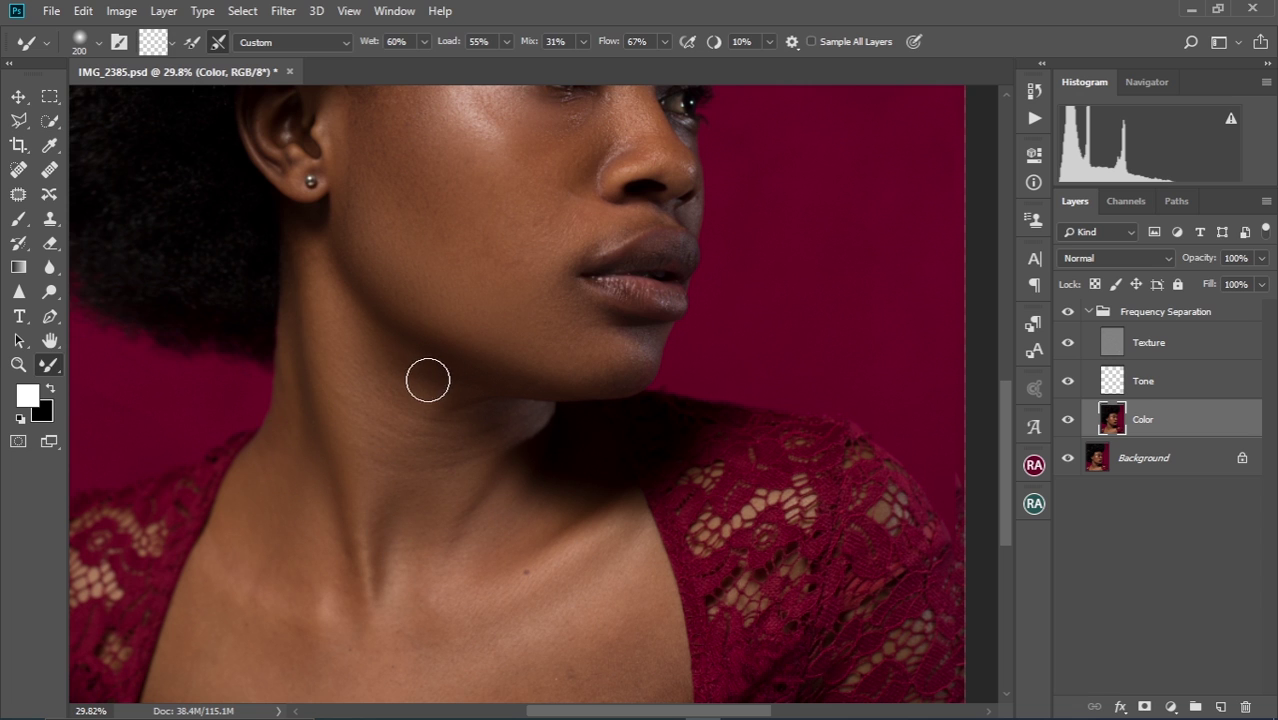
pyautogui.moveTo(471, 497); pyautogui.dragTo(488, 375)
# Blend the lower neck and upper chest tones with the Mixer Brush at 400 pixels.
pyautogui.press(']')
pyautogui.press(']')
pyautogui.moveTo(282, 429)
pyautogui.mouseDown()
pyautogui.moveTo(282, 499)
pyautogui.moveTo(514, 508)
pyautogui.moveTo(668, 494)
pyautogui.moveTo(569, 395)
pyautogui.mouseUp()
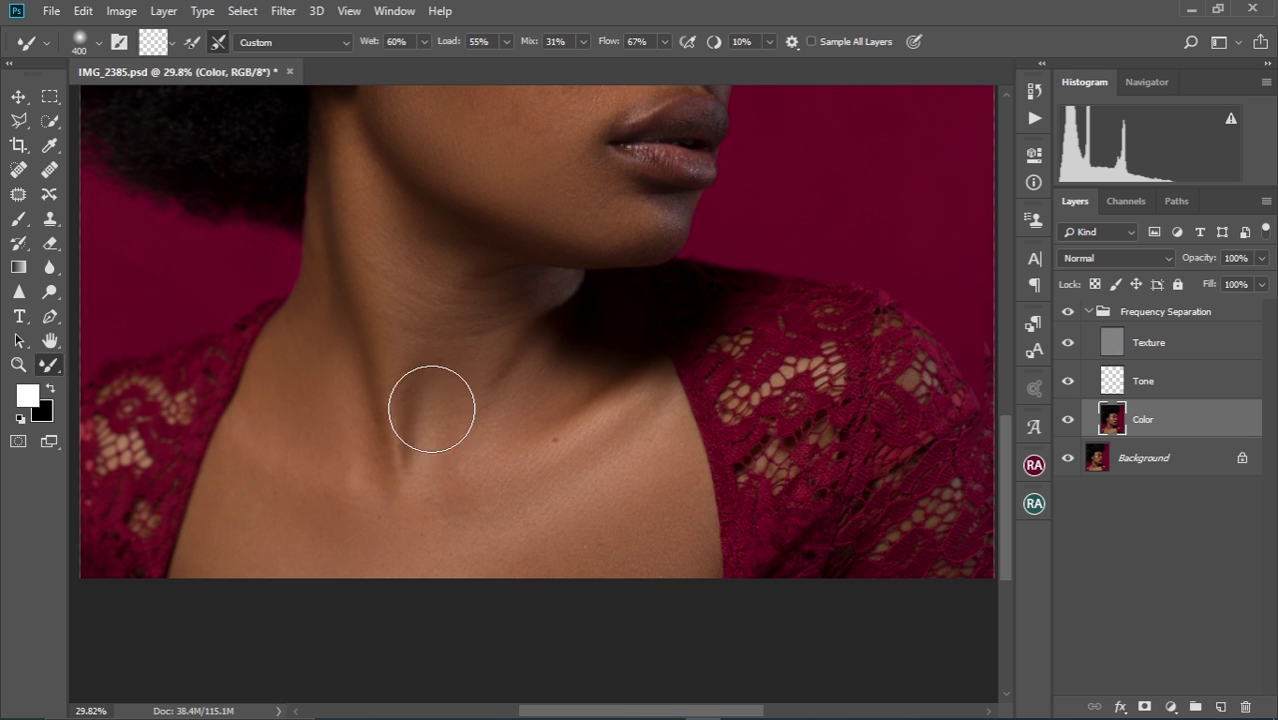
pyautogui.scroll(5, 411, 317)
pyautogui.moveTo(495, 125); pyautogui.dragTo(460, 210)
pyautogui.scroll(-4, 460, 210)
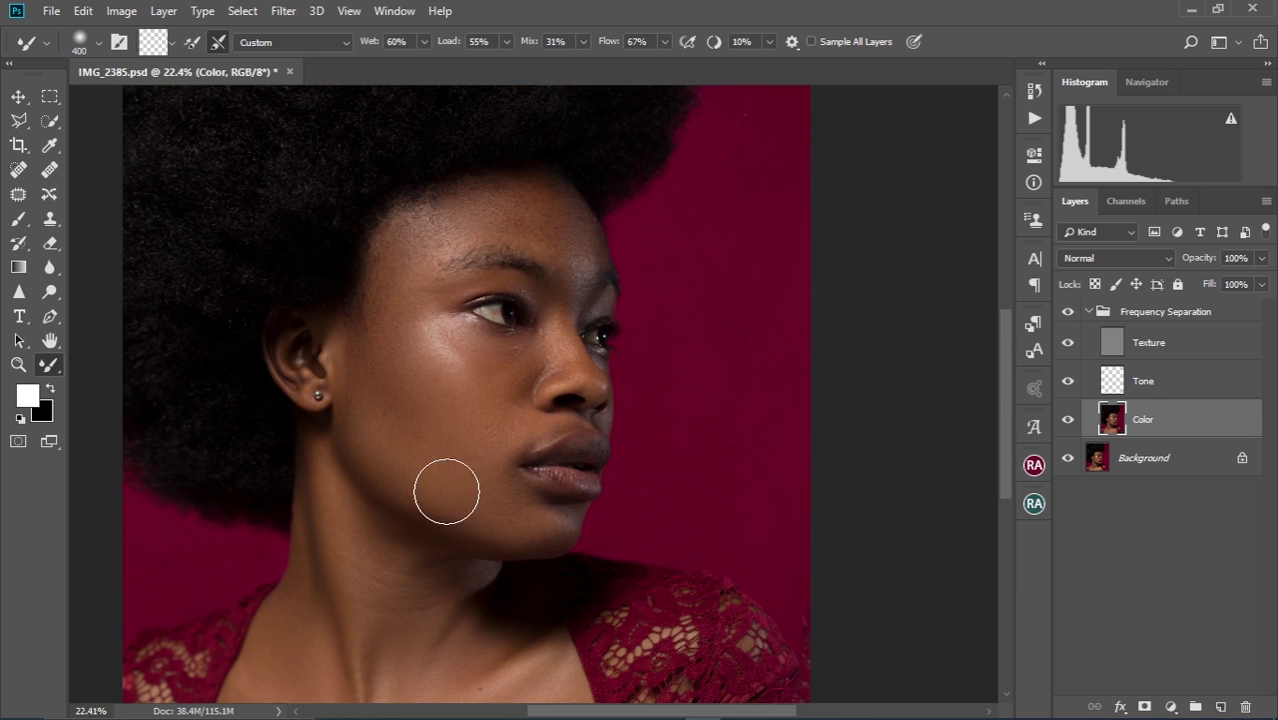
# Smooth the skin below the nose and by the inner eye at 100 pixels, and the forehead at 250 pixels.
pyautogui.scroll(4, 448, 488)
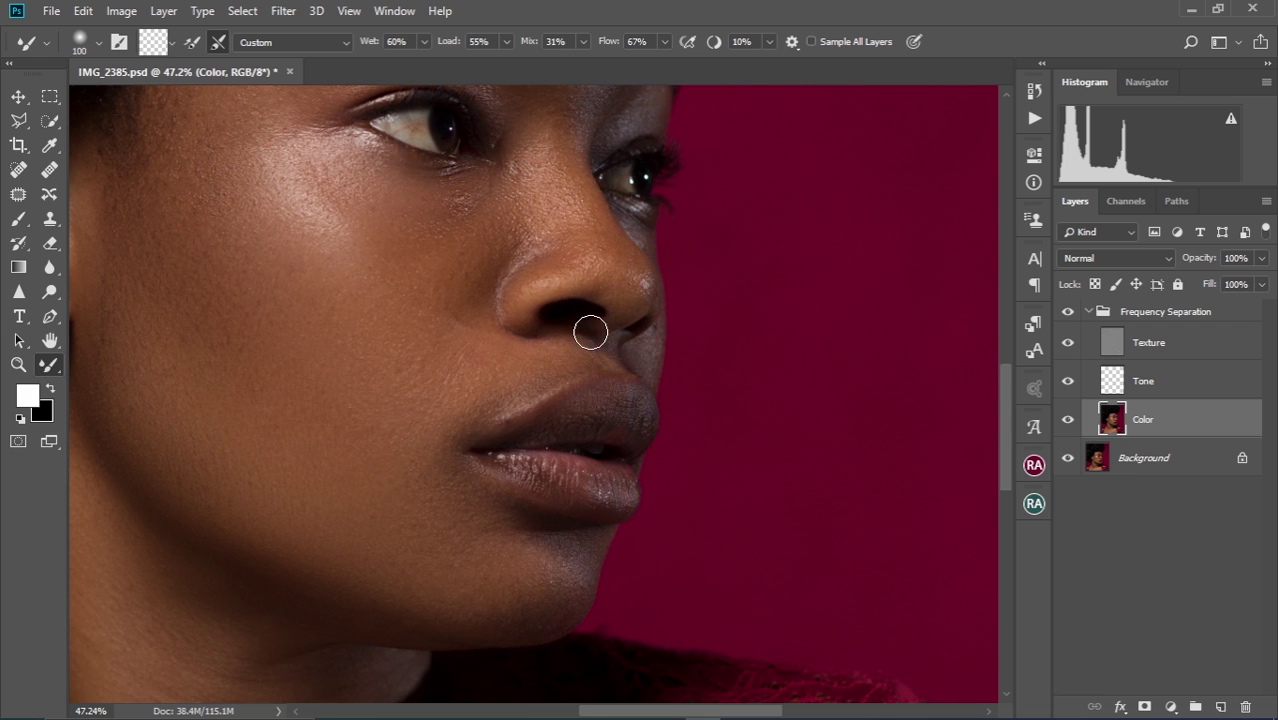
pyautogui.moveTo(581, 199); pyautogui.dragTo(547, 370)
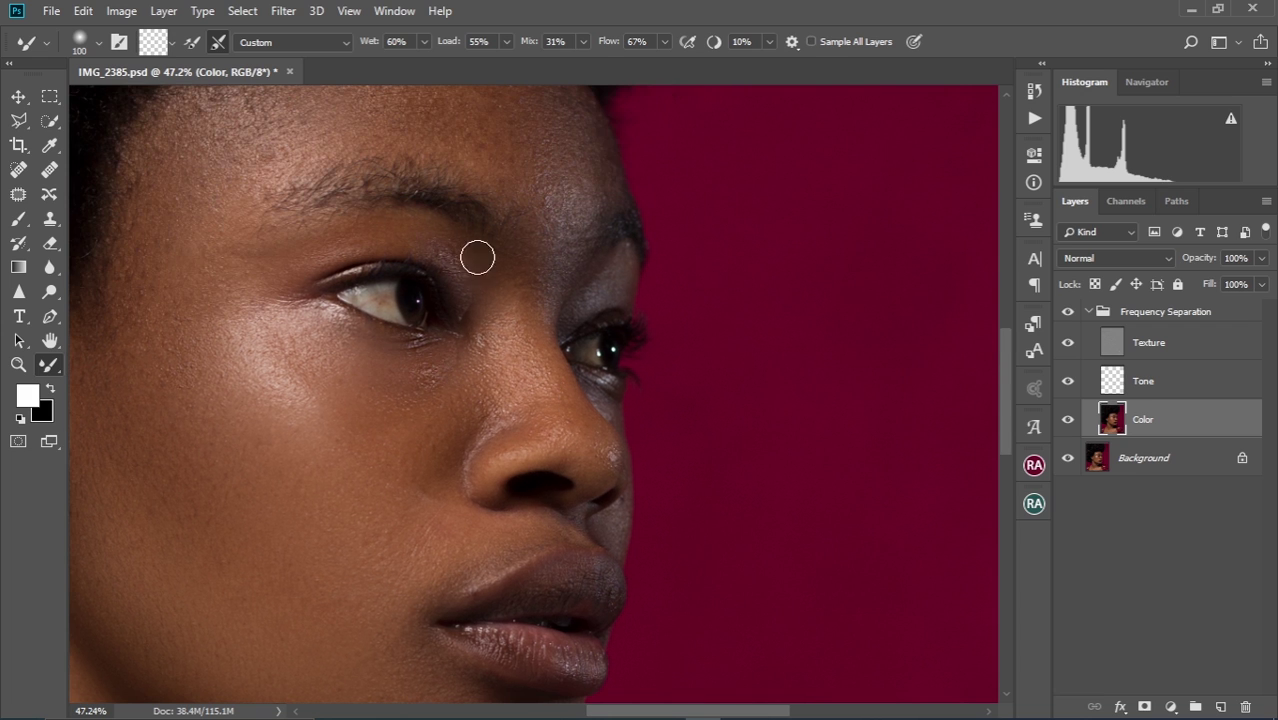
pyautogui.scroll(3, 477, 258)
pyautogui.press(']')
pyautogui.press(']')
pyautogui.press(']')
pyautogui.press(']')
pyautogui.press(']')
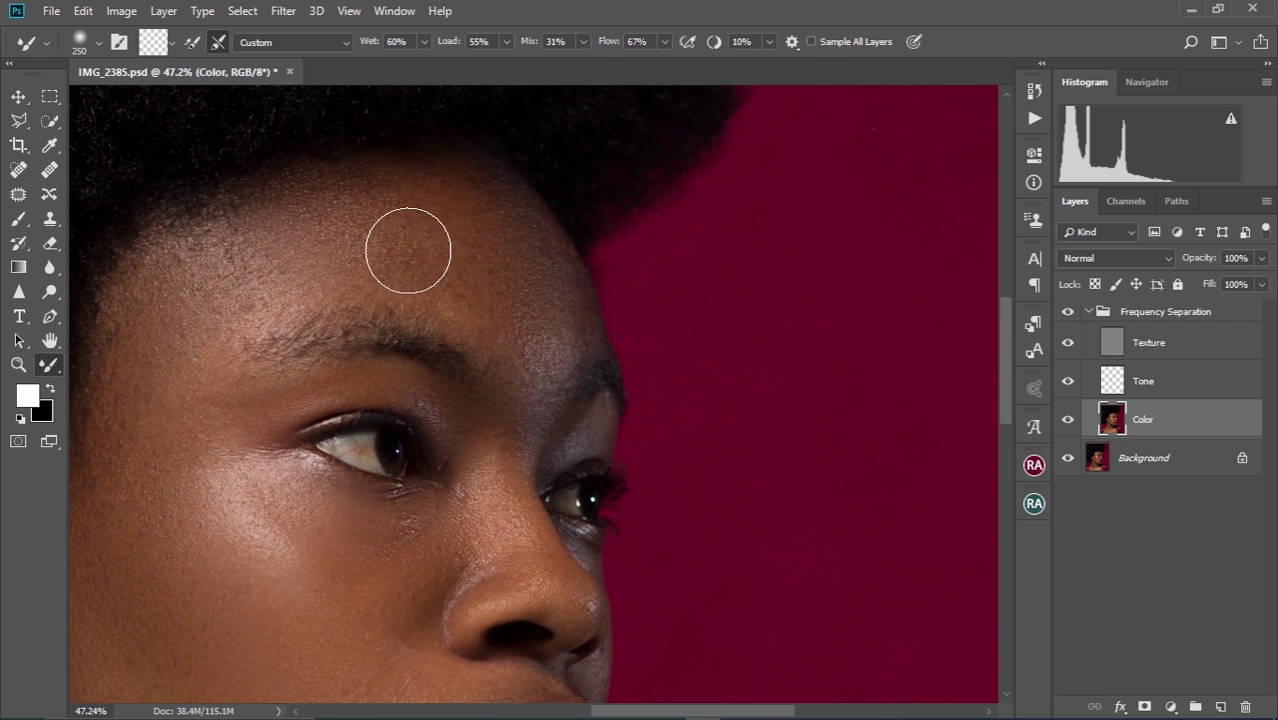
# Blend the shadowed far edge of the forehead with the Mixer Brush at 100 pixels.
pyautogui.press('[')
pyautogui.press('[')
pyautogui.press('[')
pyautogui.press('[')
pyautogui.press('[')
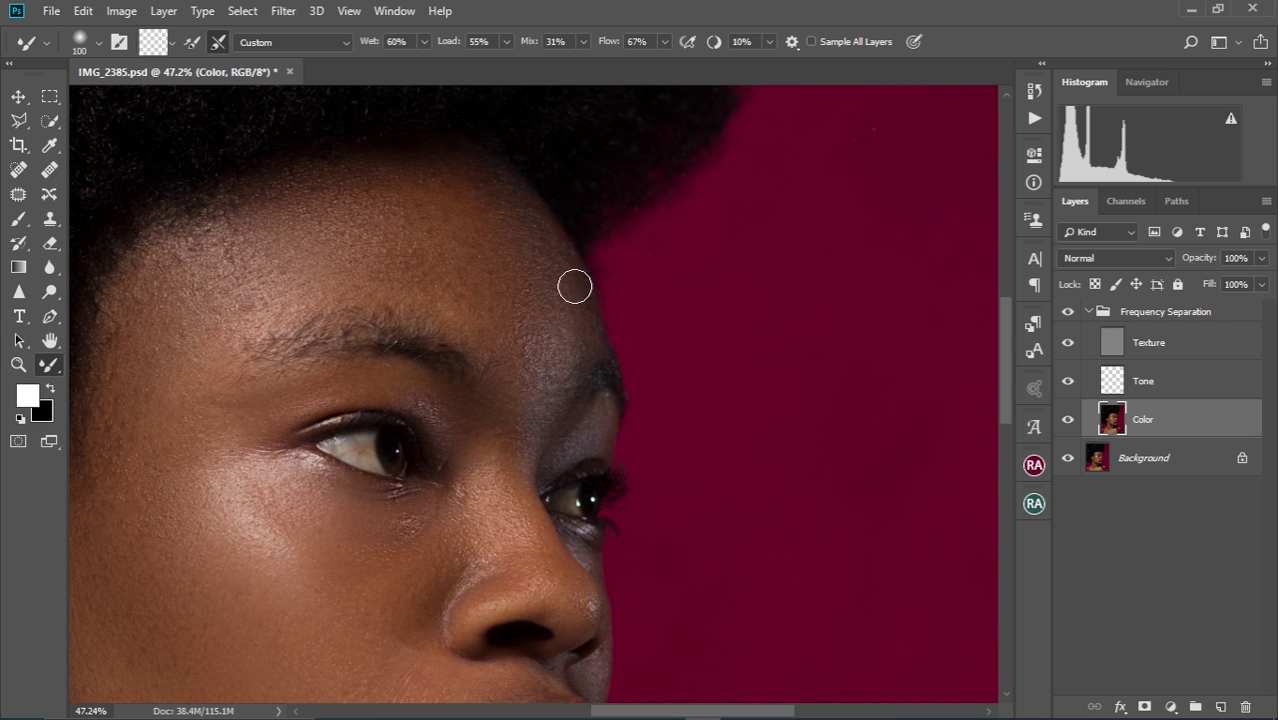
# Smooth the chin and the skin below the lower lip with the Mixer Brush at 200 pixels.
pyautogui.press(']')
pyautogui.press(']')
pyautogui.press(']')
pyautogui.press(']')
pyautogui.moveTo(514, 491); pyautogui.dragTo(464, 218)
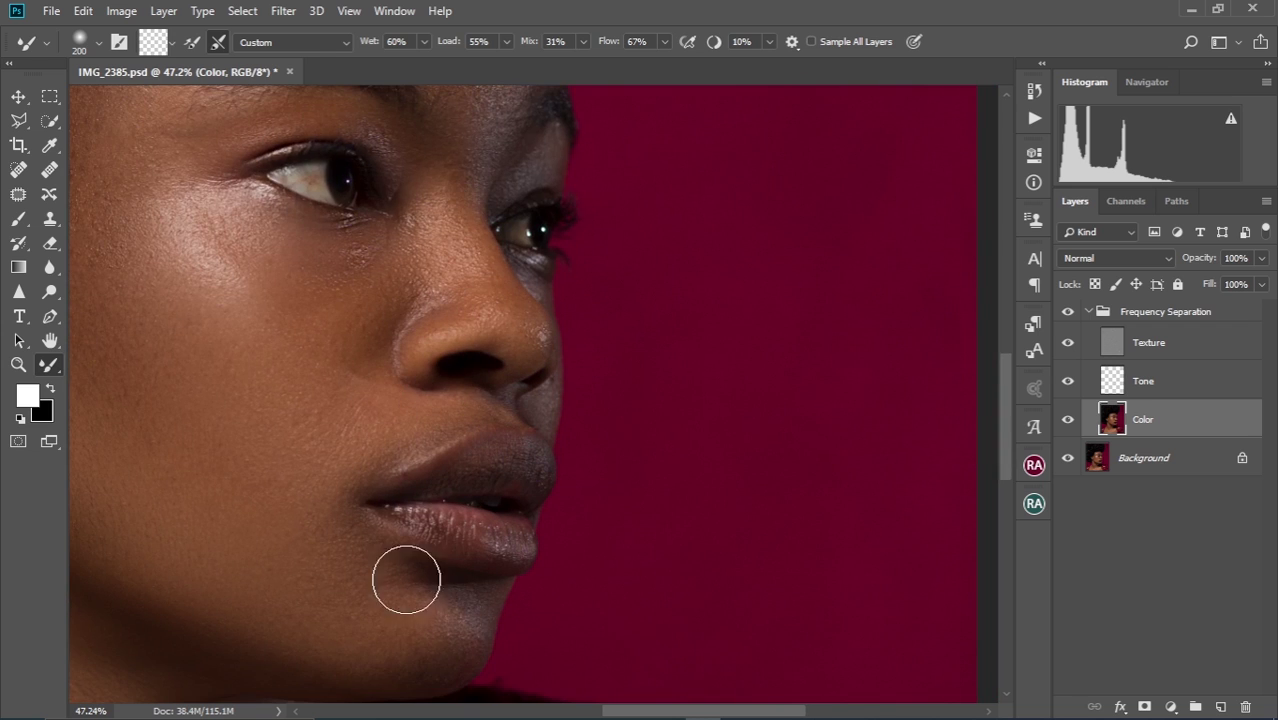
# Compare the portrait before and after by toggling the Frequency Separation group's visibility, leaving it shown.
pyautogui.scroll(-3, 408, 540)
pyautogui.keyDown('alt'); pyautogui.scroll(-3, 434, 371); pyautogui.keyUp('alt')
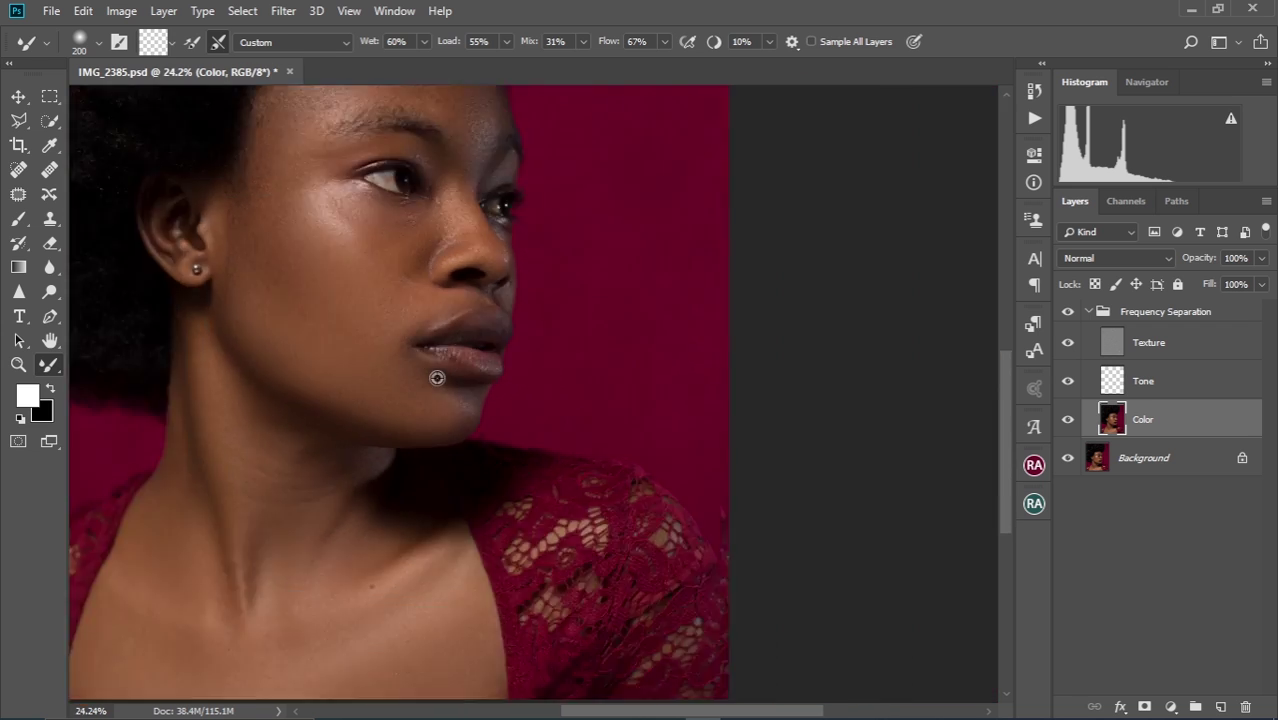
pyautogui.keyDown('alt'); pyautogui.scroll(-1, 437, 378); pyautogui.keyUp('alt')
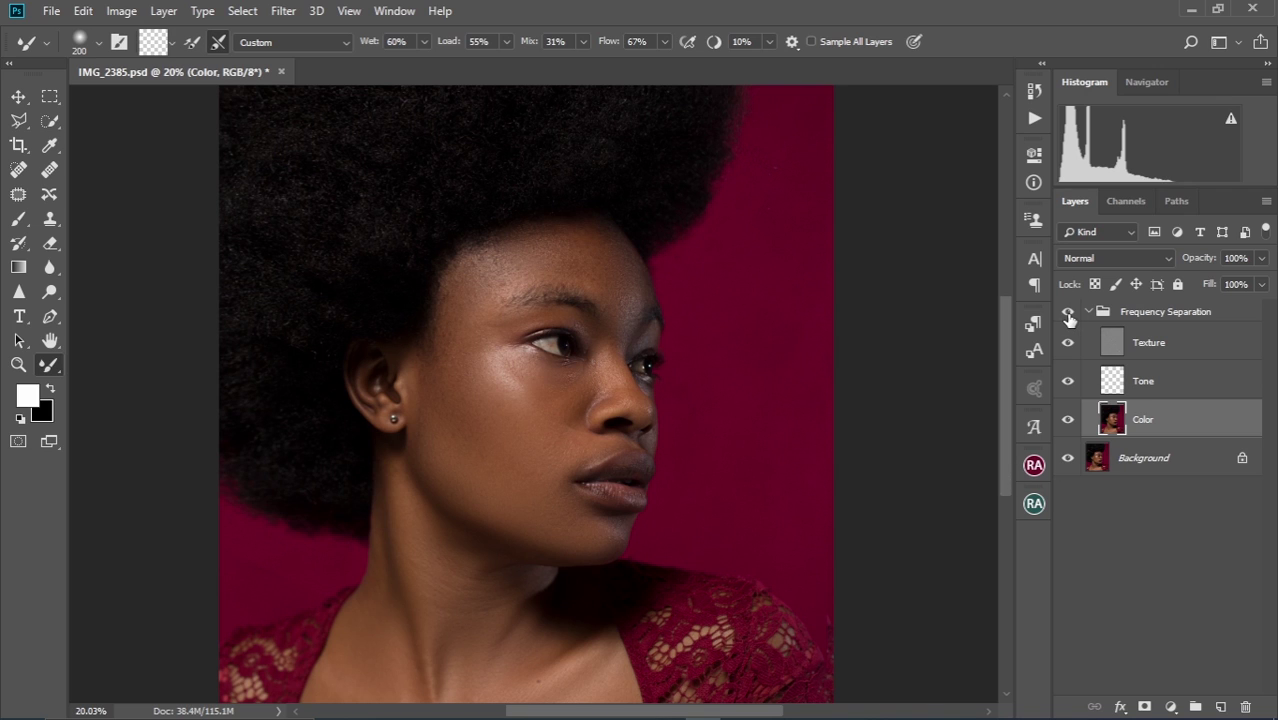
pyautogui.click(1068, 314)
pyautogui.click(1068, 314)
pyautogui.click(1068, 314)
pyautogui.click(1068, 314)
# Examine the smoothed skin up close and in the full portrait at several zoom levels.
pyautogui.scroll(5, 552, 383)
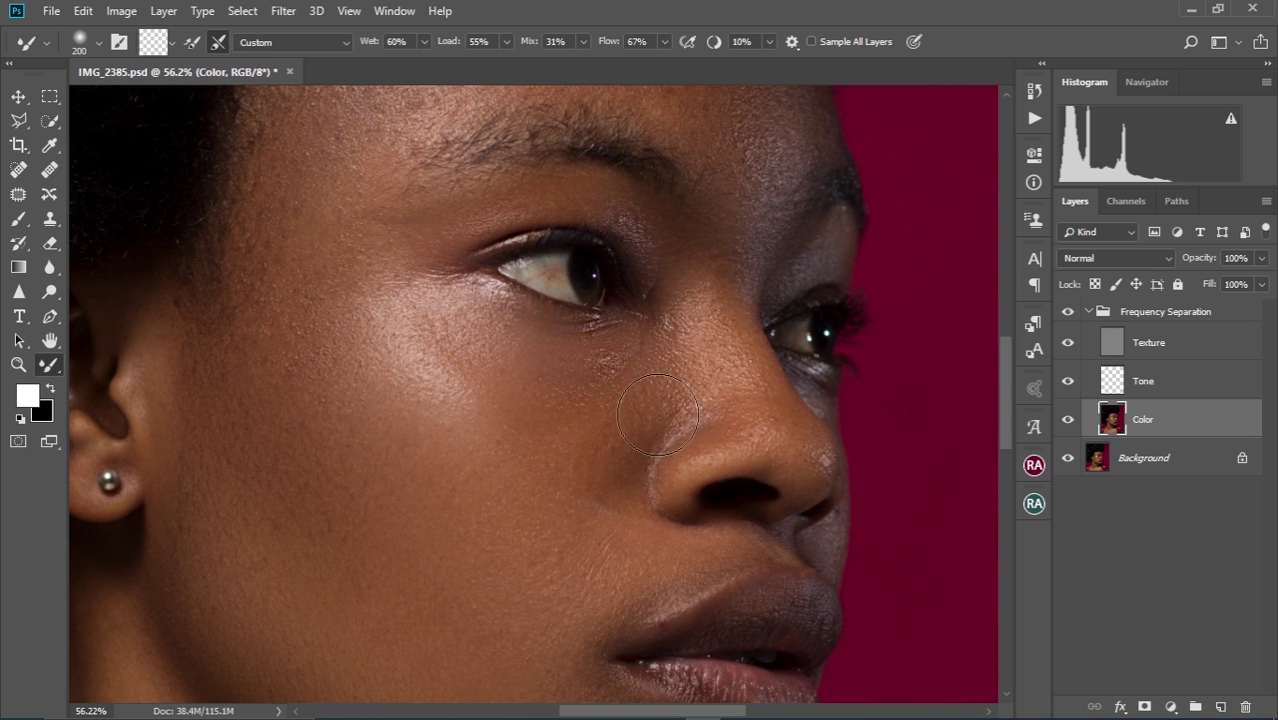
pyautogui.scroll(-6, 650, 300)
pyautogui.scroll(-1, 641, 385)
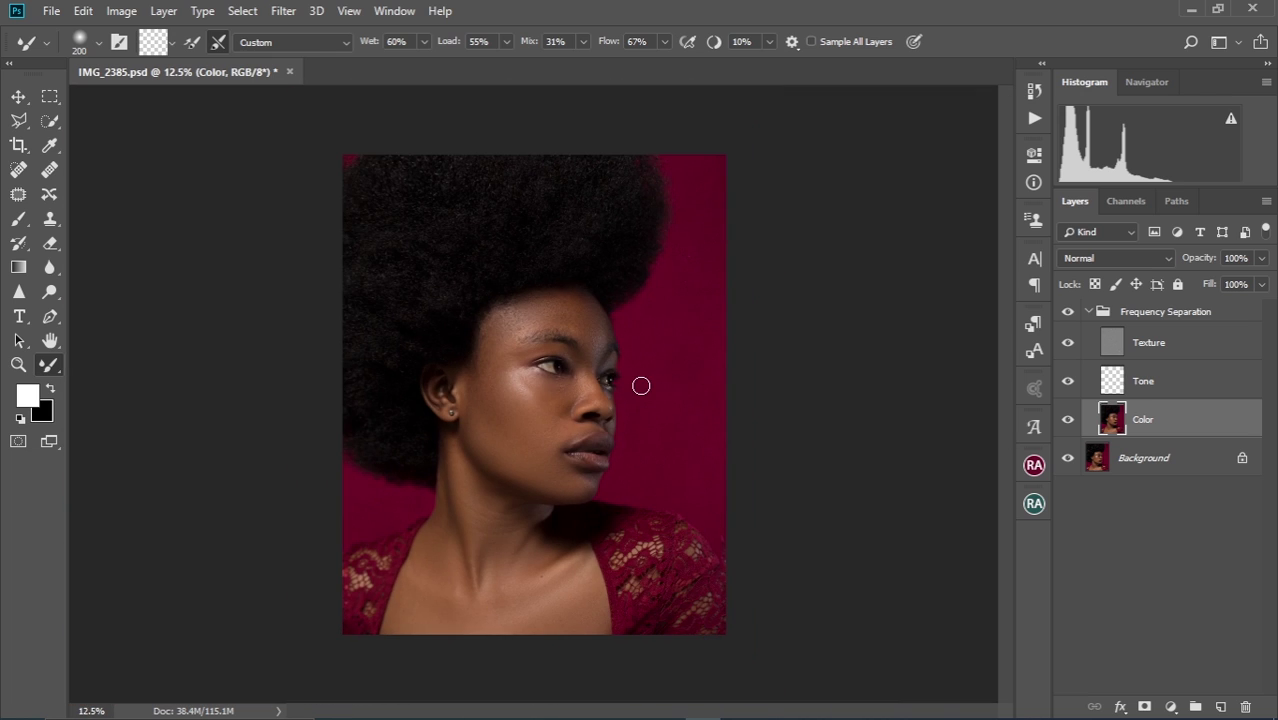
pyautogui.scroll(-2, 515, 466)
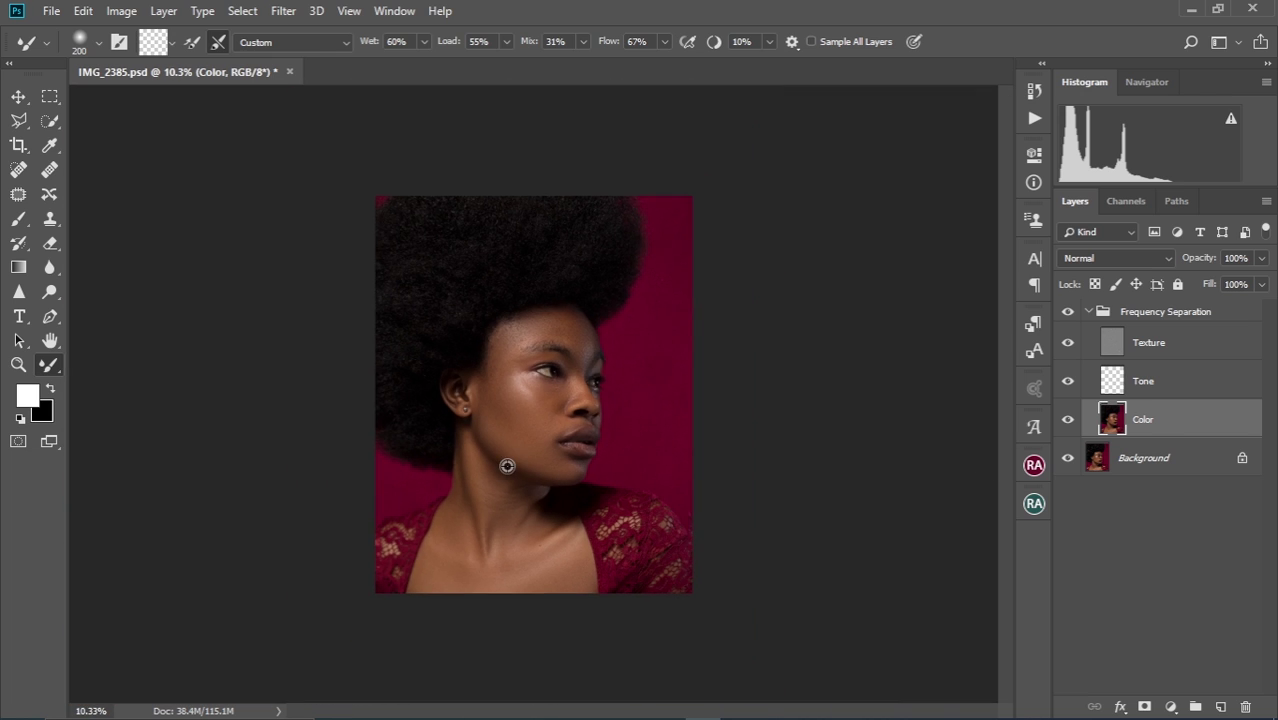
pyautogui.scroll(-2, 507, 466)
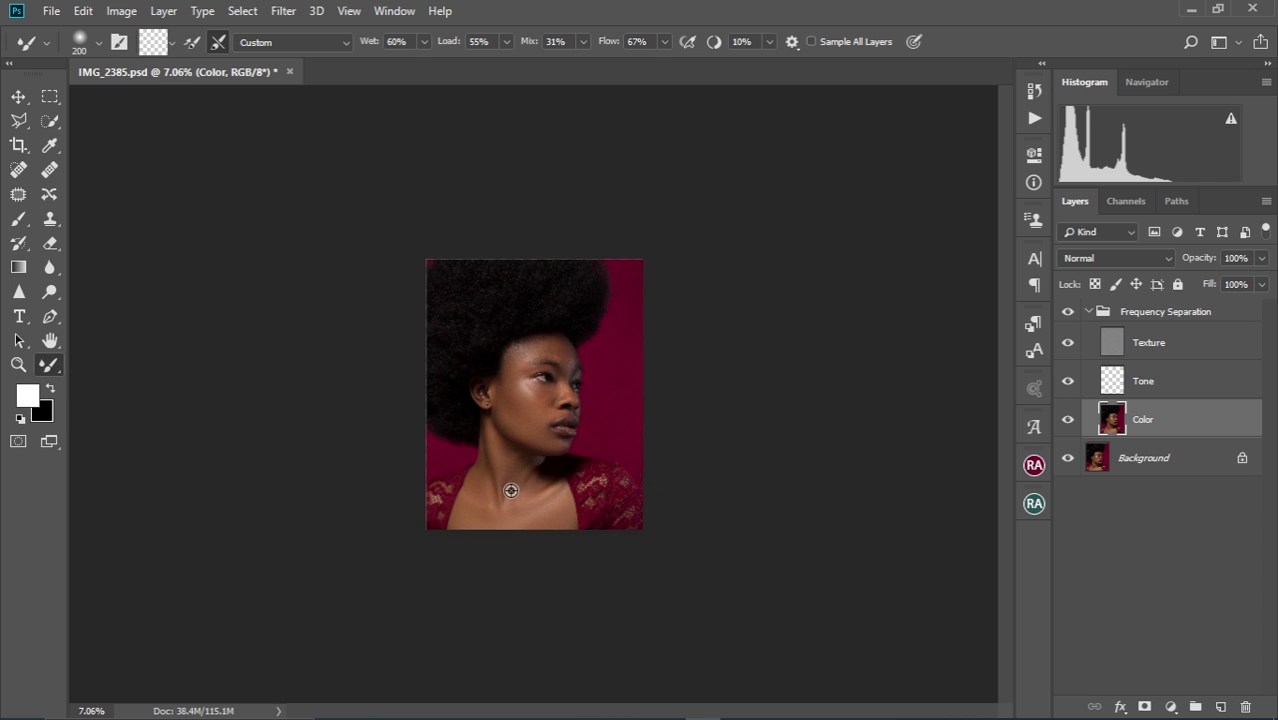
pyautogui.scroll(-1, 510, 490)
pyautogui.scroll(3, 510, 490)
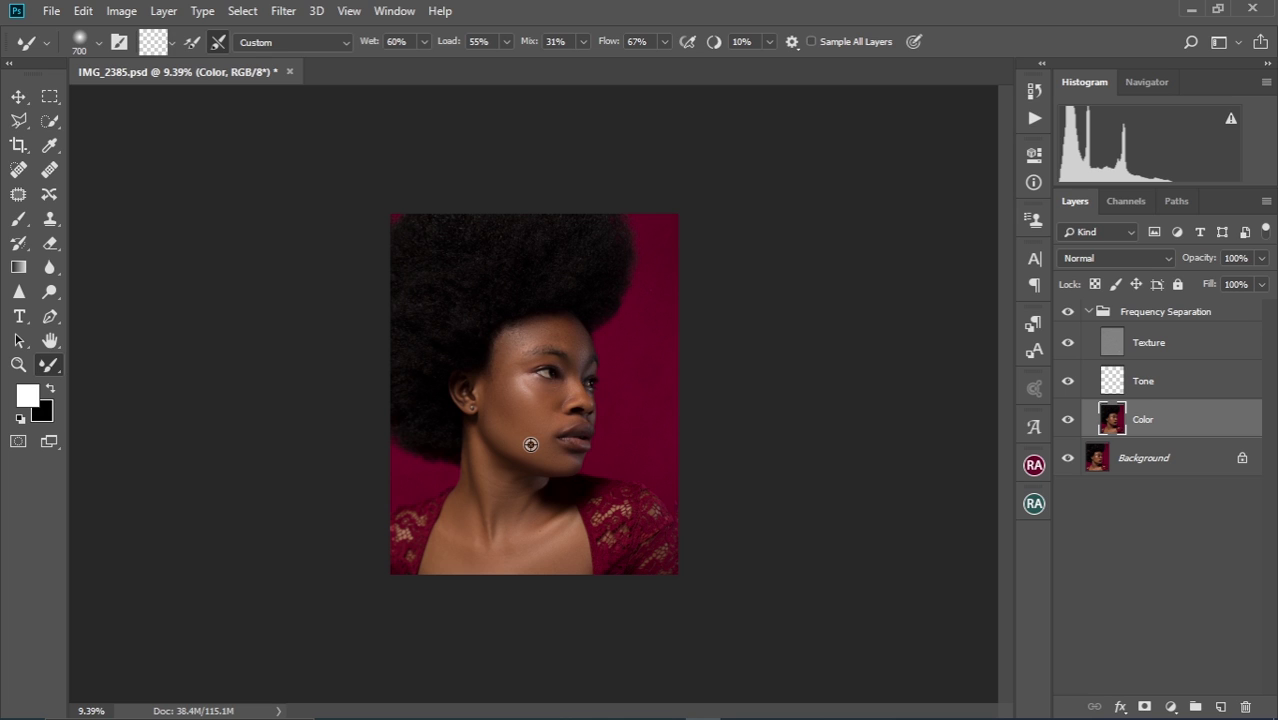
pyautogui.scroll(2, 530, 444)
pyautogui.scroll(-1, 530, 444)
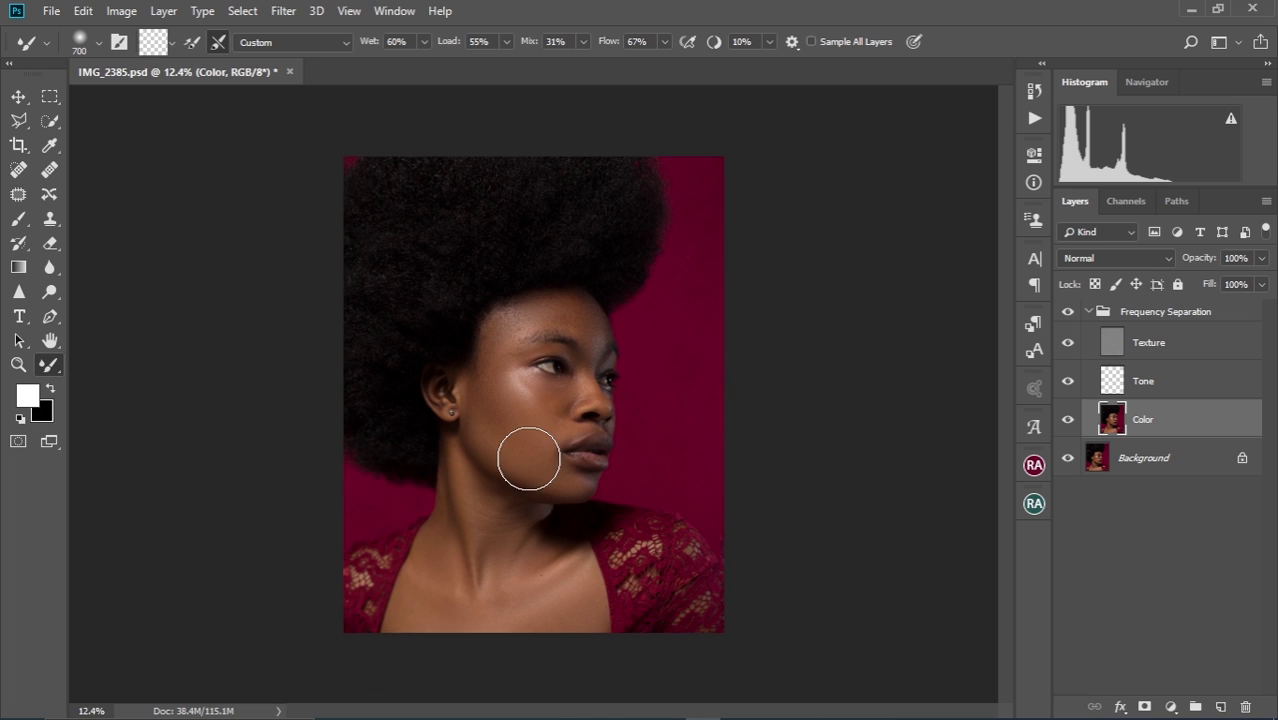
# Set the Mixer Brush size to 400 pixels.
pyautogui.press('[')
pyautogui.press('[')
pyautogui.press('[')
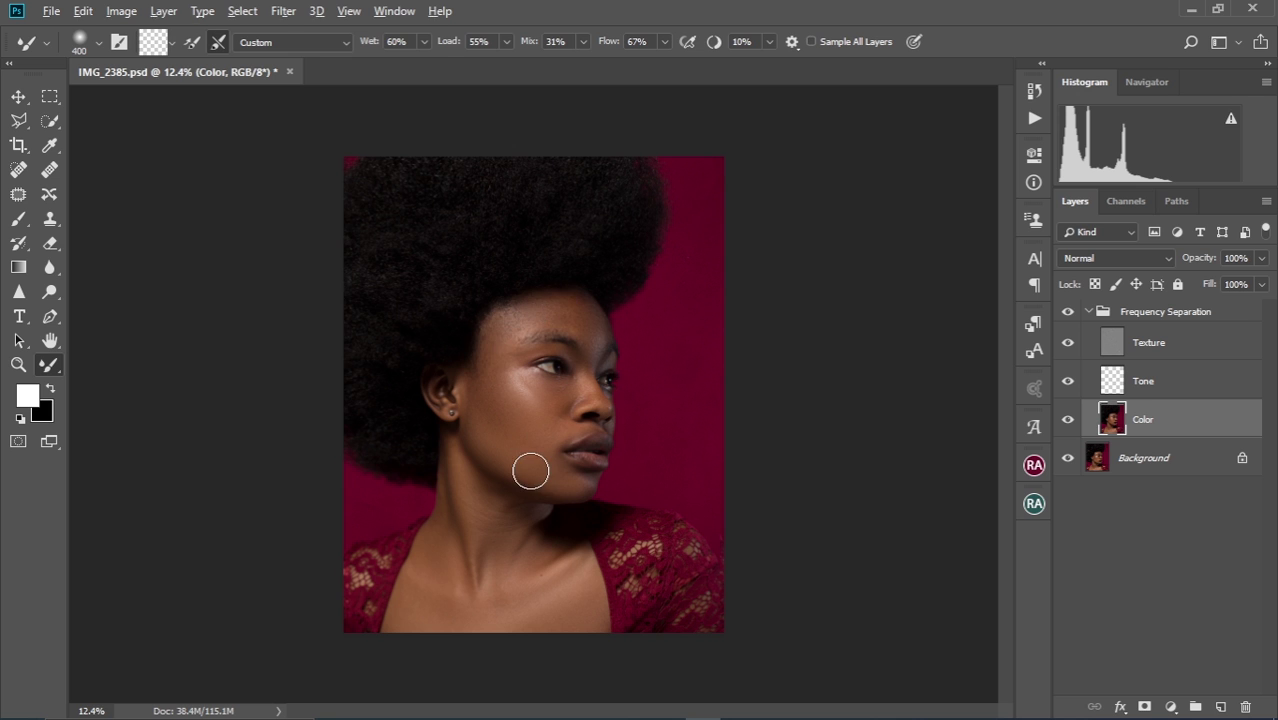
# Heal small texture blemishes on the forehead on the Texture layer, using the Spot Healing Brush at 15 and 8 pixels.
pyautogui.scroll(5, 530, 450)
pyautogui.hotkey('ctrl', '0')
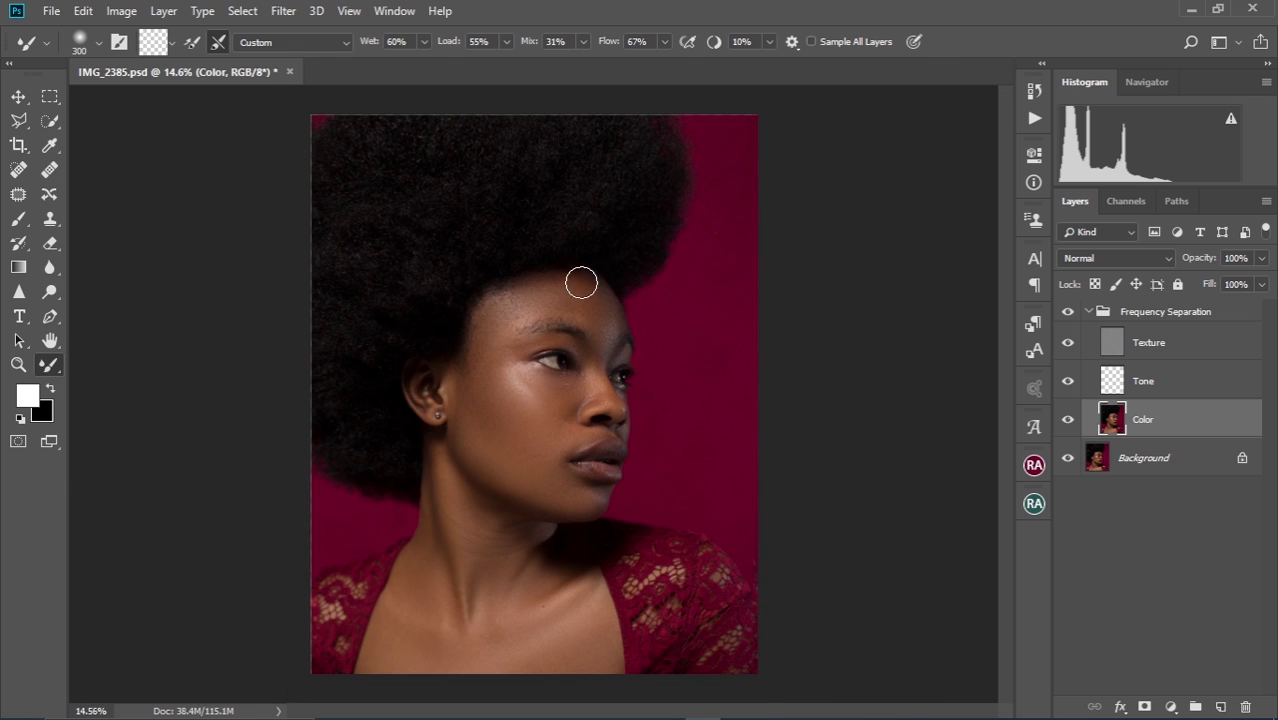
pyautogui.scroll(5, 537, 461)
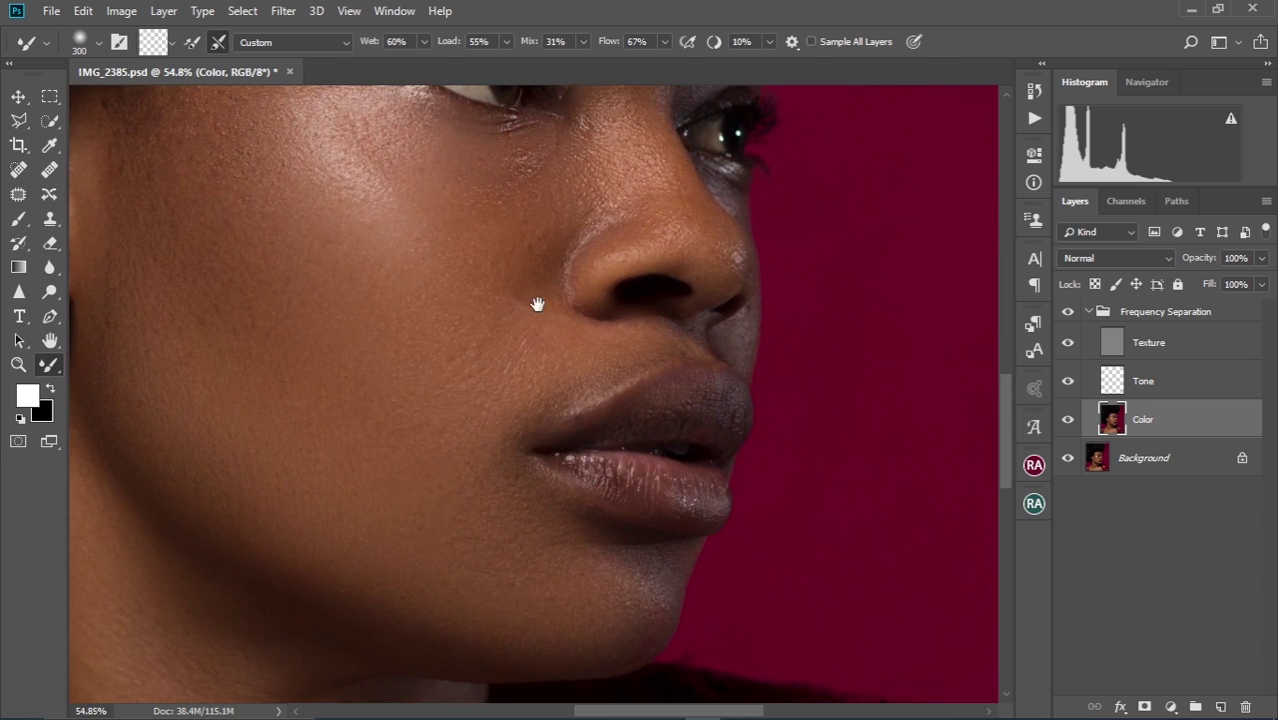
pyautogui.moveTo(542, 297); pyautogui.dragTo(626, 516)
pyautogui.moveTo(657, 368); pyautogui.dragTo(638, 436)
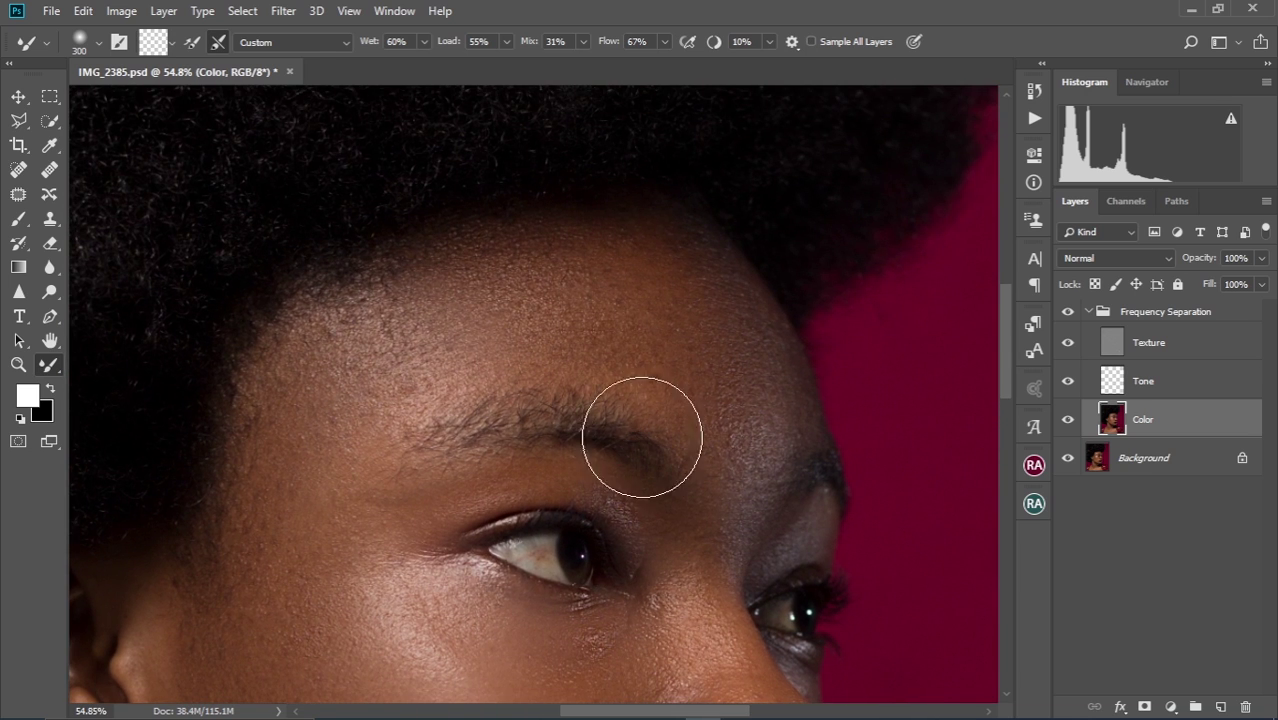
pyautogui.click(1153, 343)
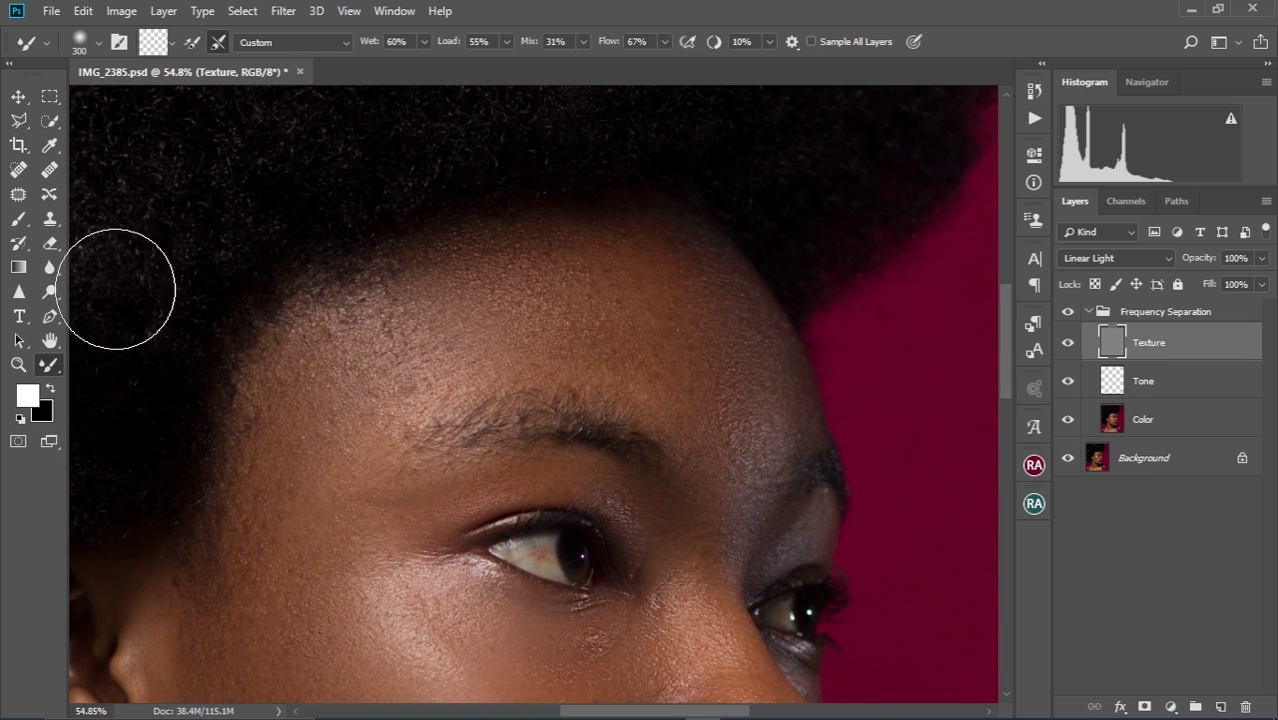
pyautogui.click(19, 171)
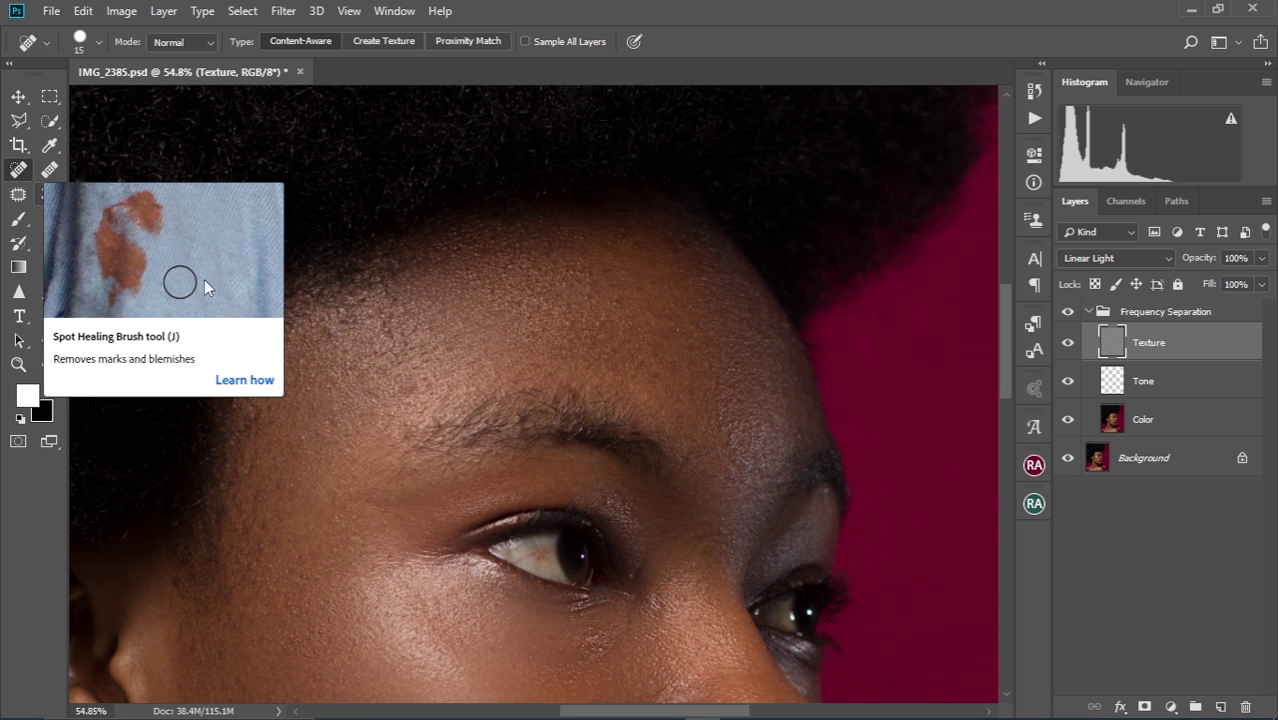
pyautogui.scroll(6, 451, 379)
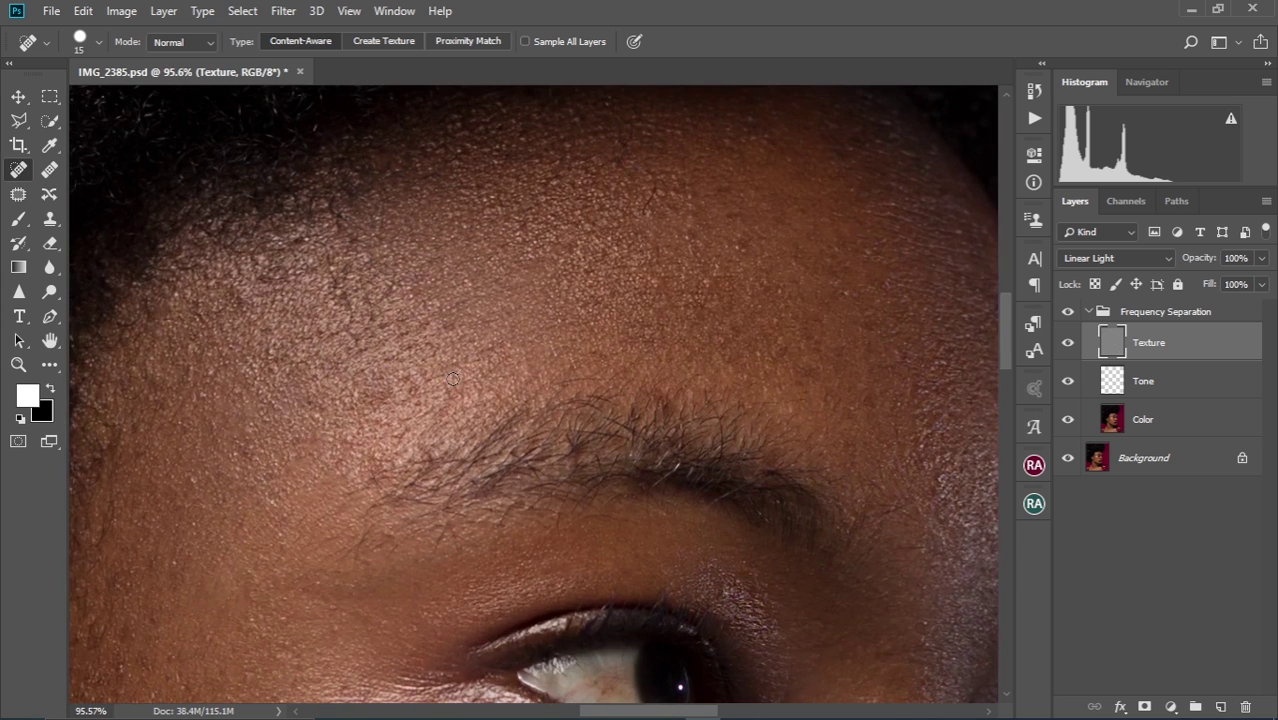
pyautogui.moveTo(515, 250); pyautogui.dragTo(437, 361)
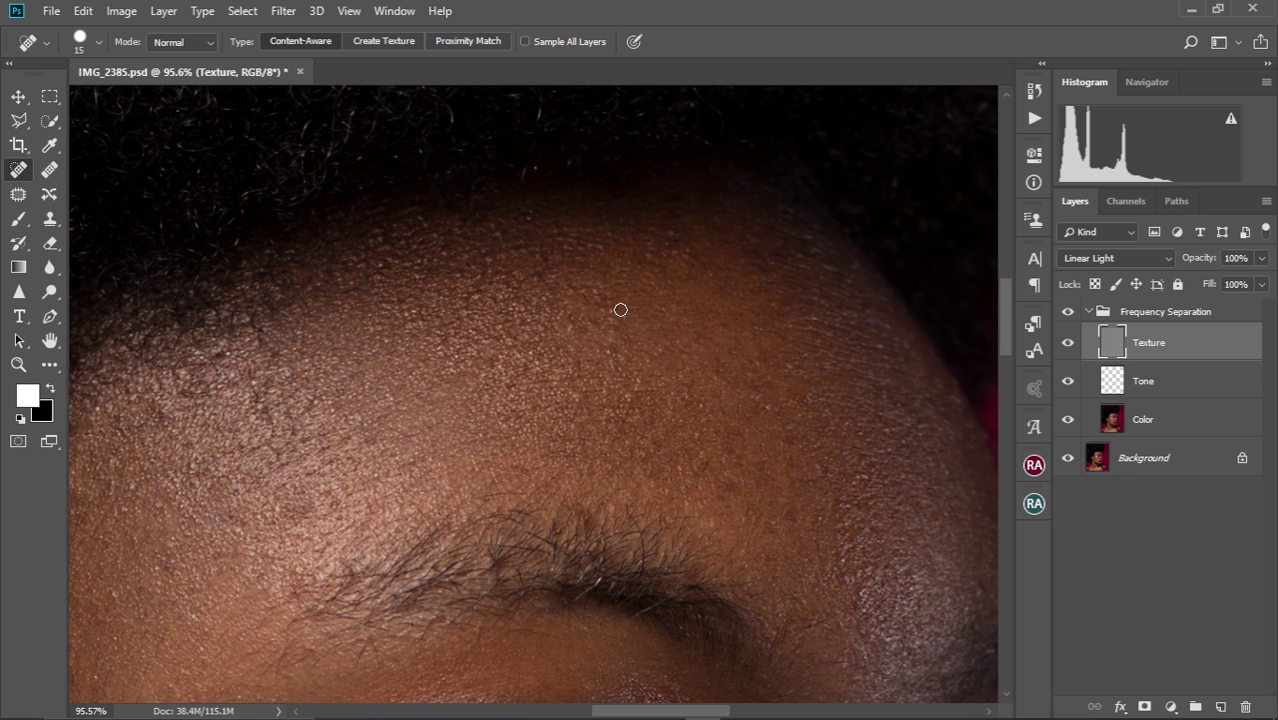
pyautogui.moveTo(581, 311); pyautogui.dragTo(573, 313)
pyautogui.moveTo(722, 378); pyautogui.dragTo(581, 301)
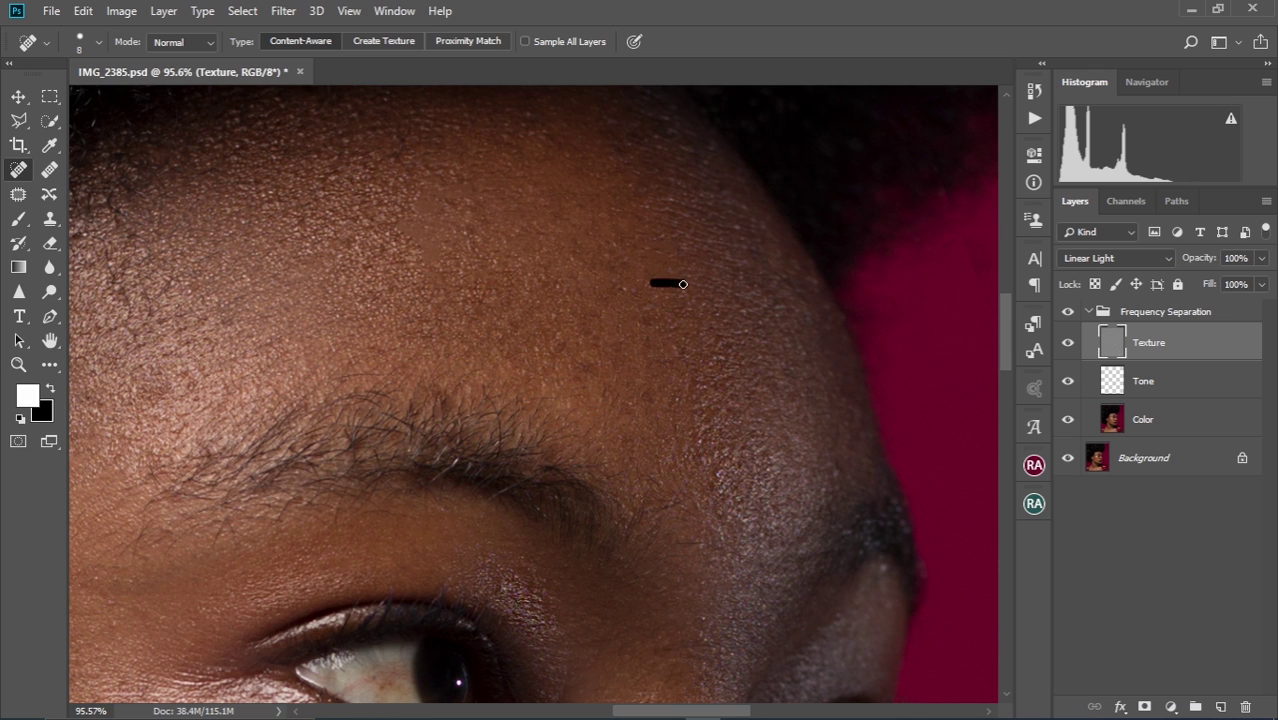
pyautogui.scroll(-2, 666, 334)
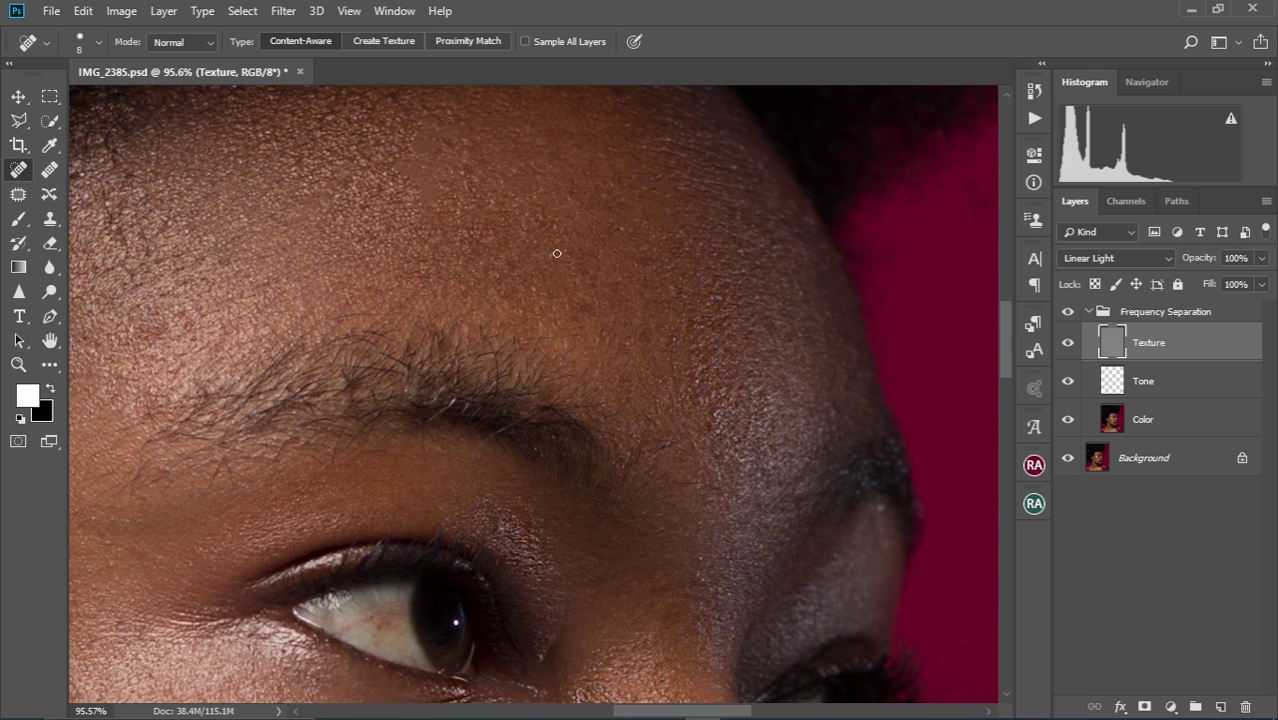
# Examine the skin texture around the eyes, nose, cheek and forehead at several zoom levels.
pyautogui.scroll(-5, 455, 433)
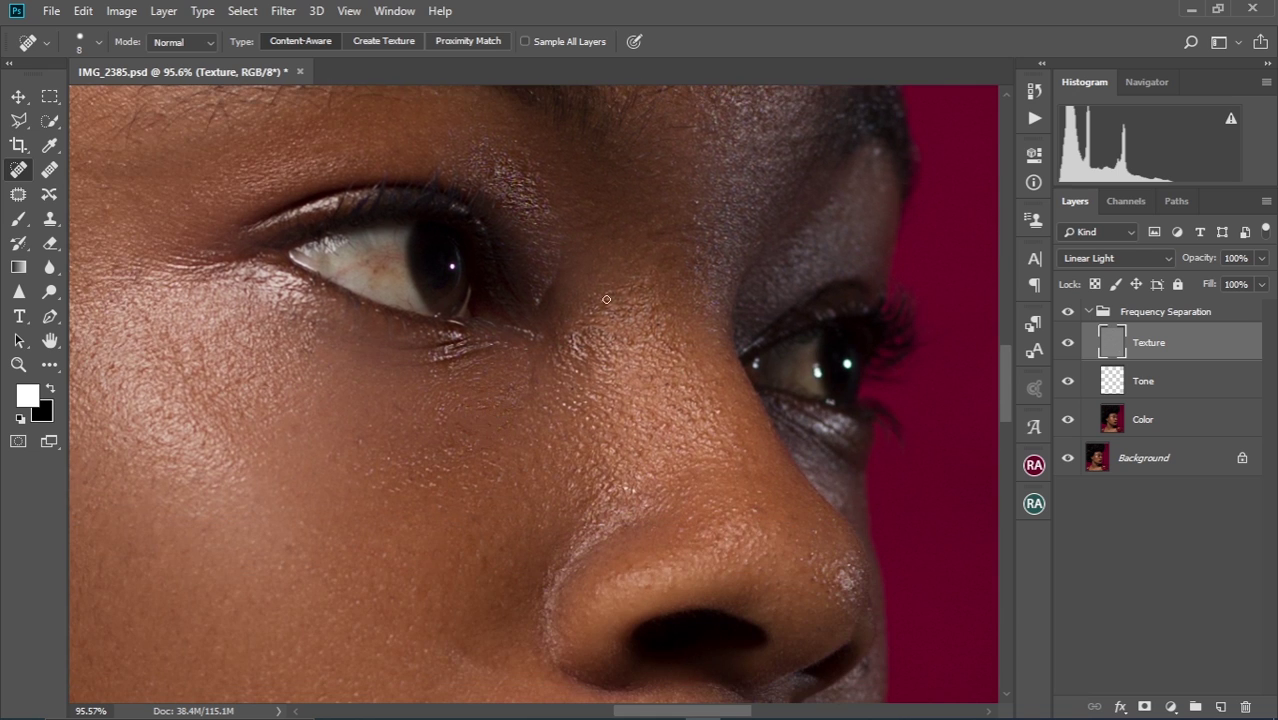
pyautogui.scroll(-5, 607, 304)
pyautogui.scroll(3, 605, 417)
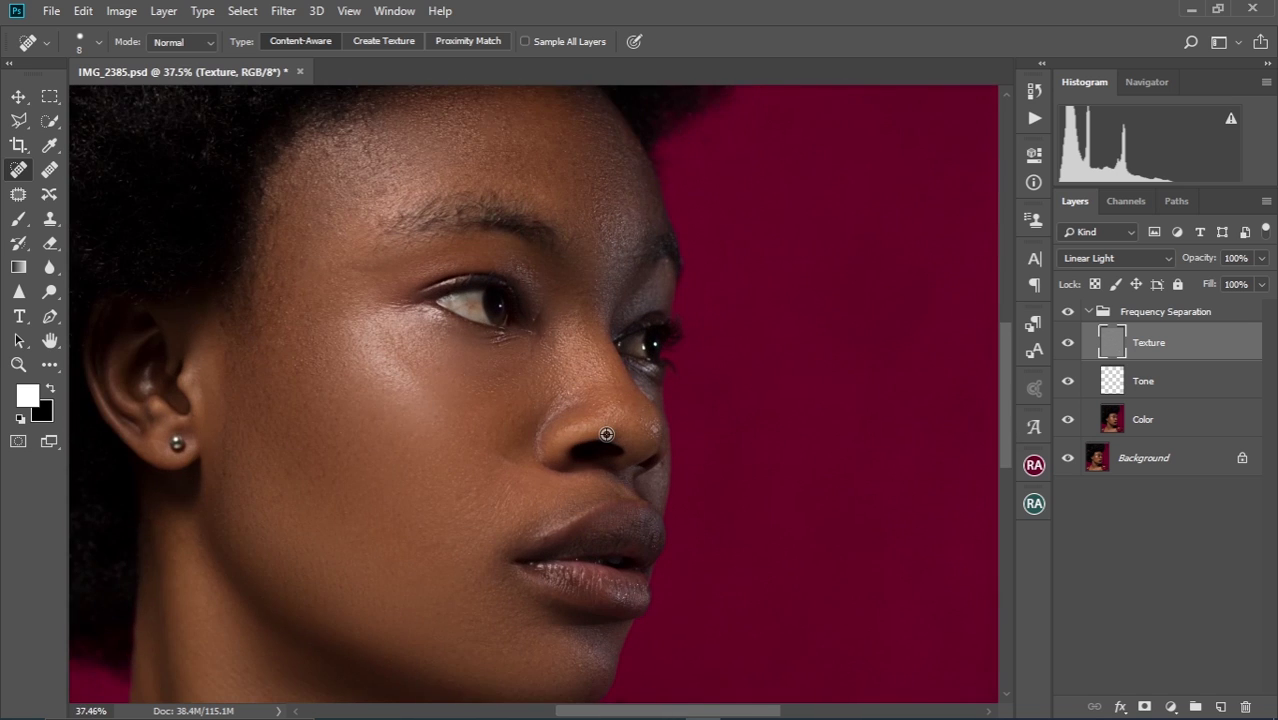
pyautogui.scroll(1, 607, 434)
pyautogui.moveTo(607, 330); pyautogui.dragTo(595, 463)
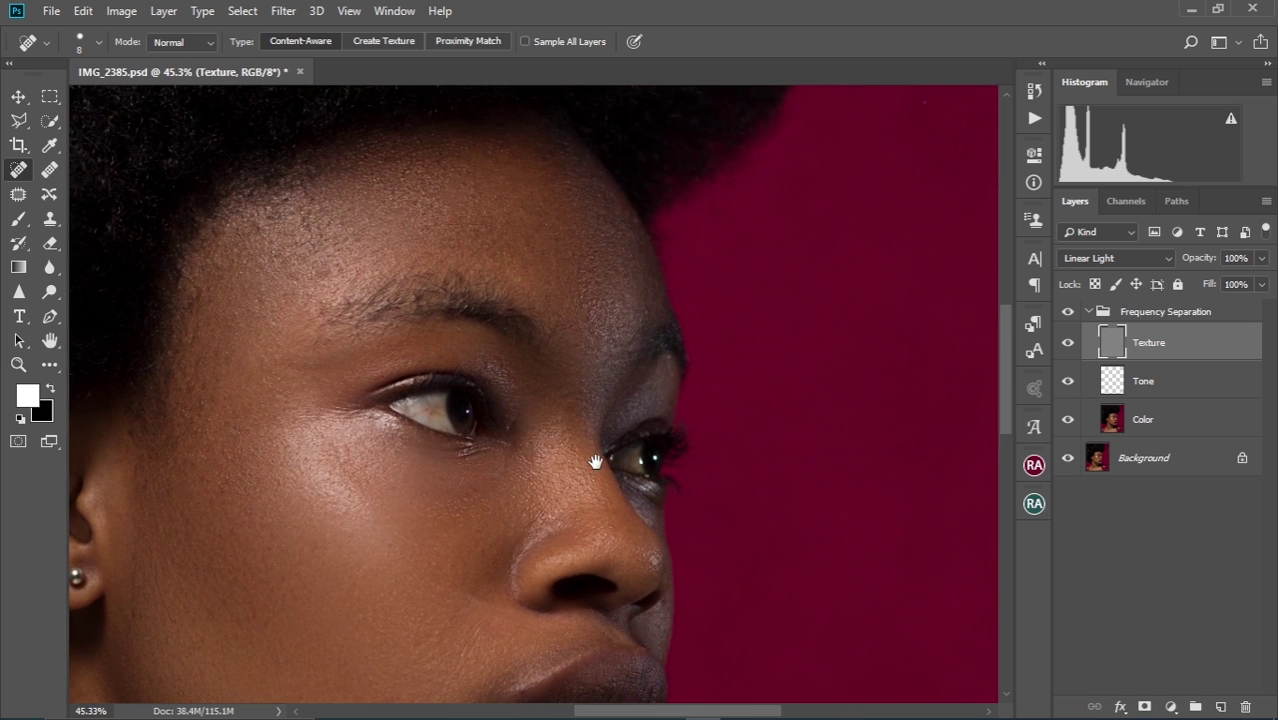
pyautogui.scroll(-5, 548, 470)
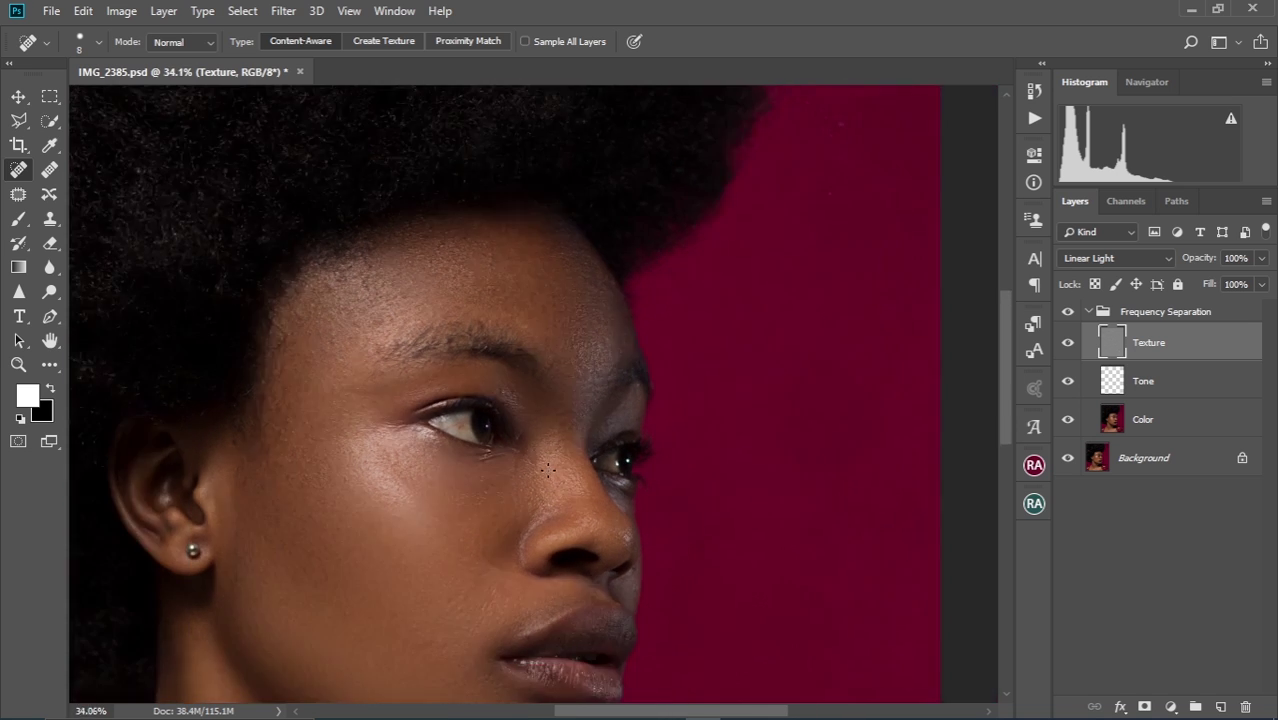
pyautogui.scroll(9, 548, 470)
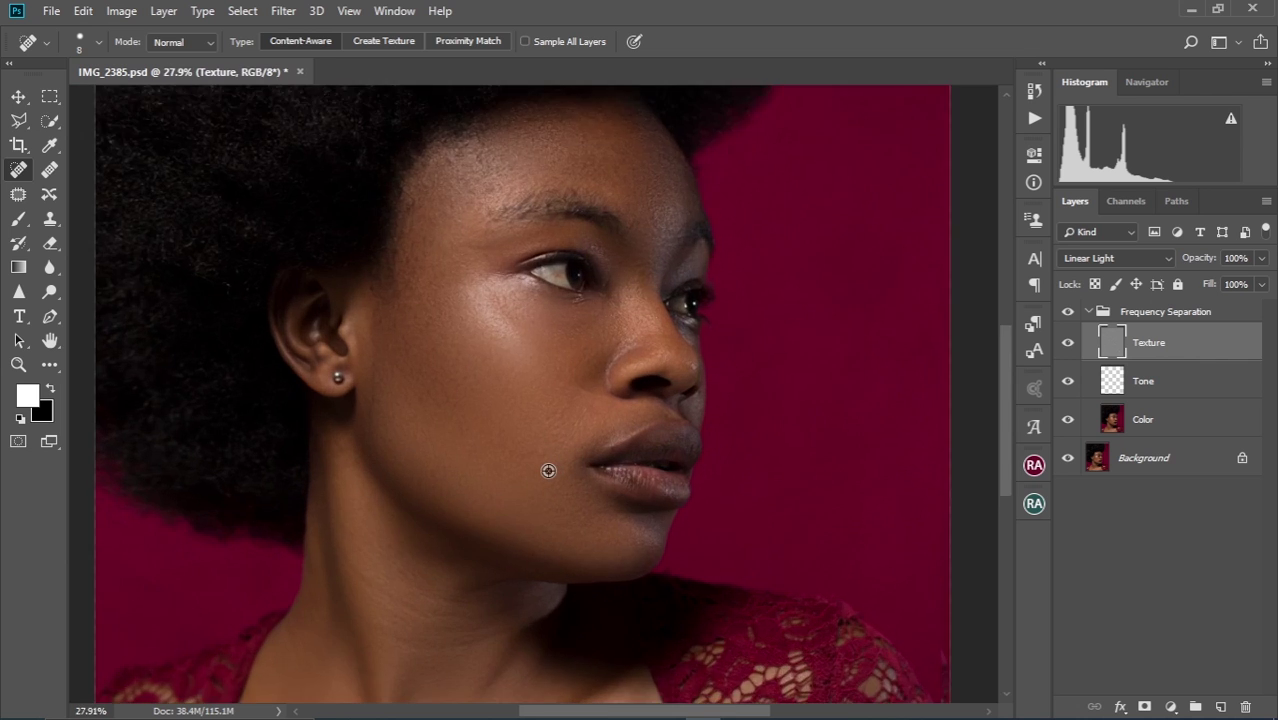
pyautogui.keyDown('alt'); pyautogui.click(502, 518); pyautogui.keyUp('alt')
pyautogui.press('Return')
pyautogui.scroll(1, 500, 512)
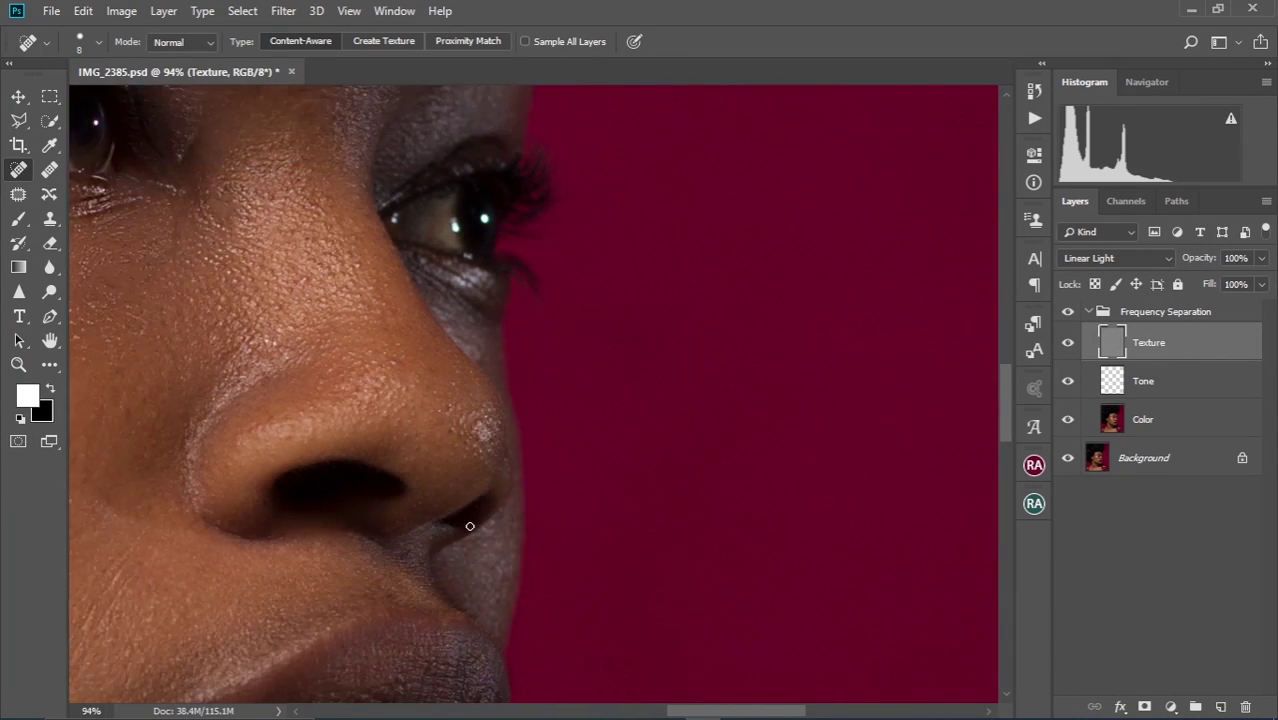
# Heal the small bright spots on the nose tip and nostril with the Spot Healing Brush at 8 pixels.
pyautogui.click(468, 491)
pyautogui.moveTo(486, 467); pyautogui.dragTo(492, 489)
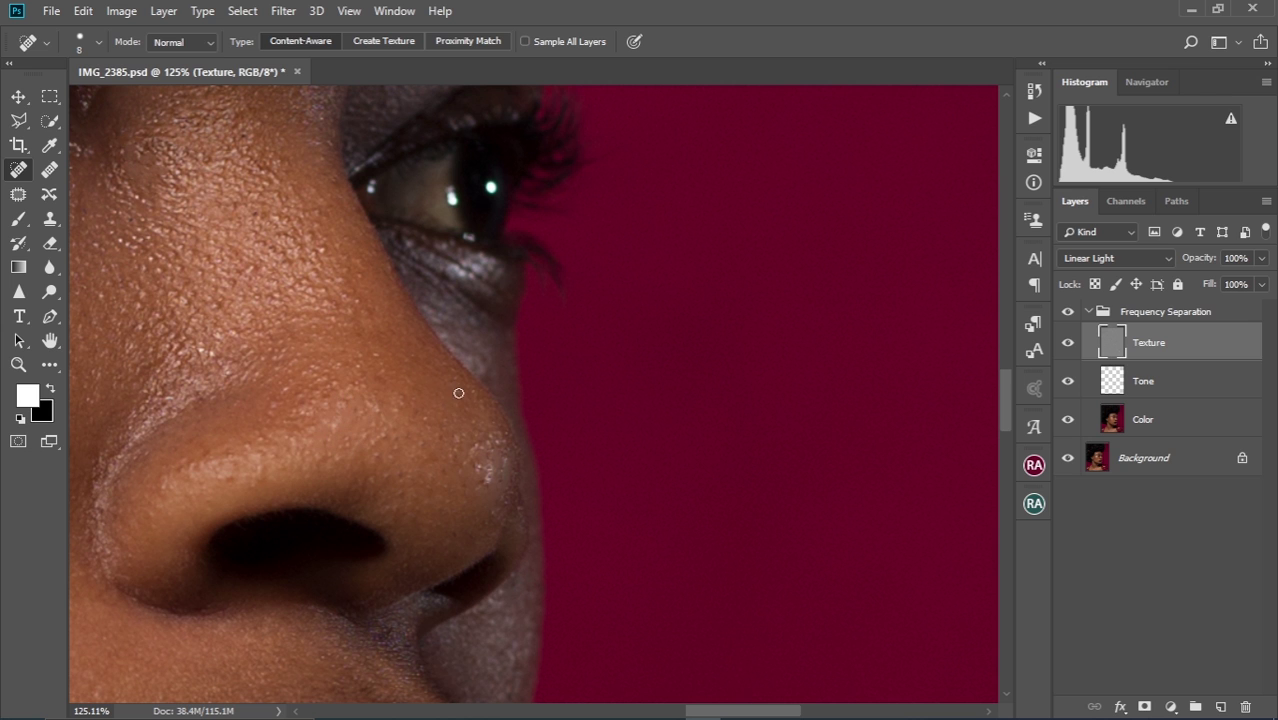
pyautogui.moveTo(262, 469); pyautogui.dragTo(262, 451)
pyautogui.moveTo(271, 444); pyautogui.dragTo(280, 460)
pyautogui.moveTo(296, 405); pyautogui.dragTo(274, 412)
# Smooth the face tones further on the Color layer with the Mixer Brush at 300 pixels, reducing its size to 150 pixels.
pyautogui.scroll(-20, 330, 372)
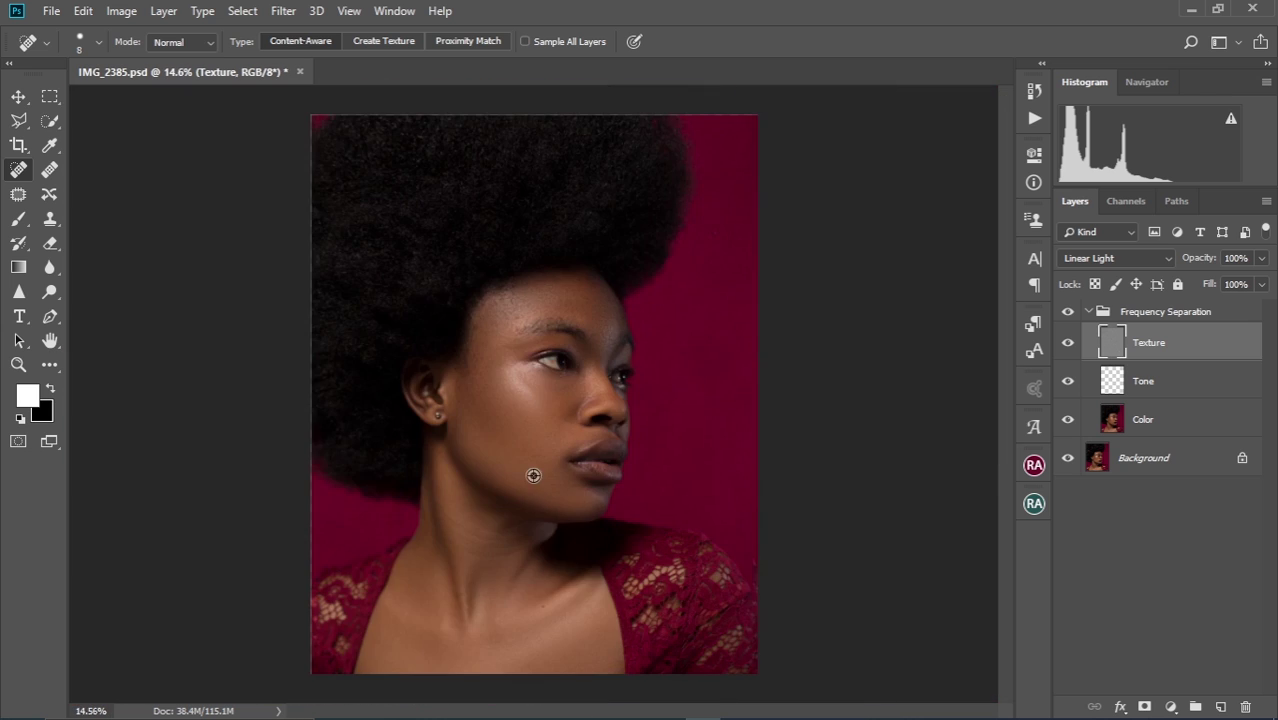
pyautogui.scroll(13, 565, 430)
pyautogui.moveTo(546, 511); pyautogui.dragTo(548, 541)
pyautogui.click(1205, 420)
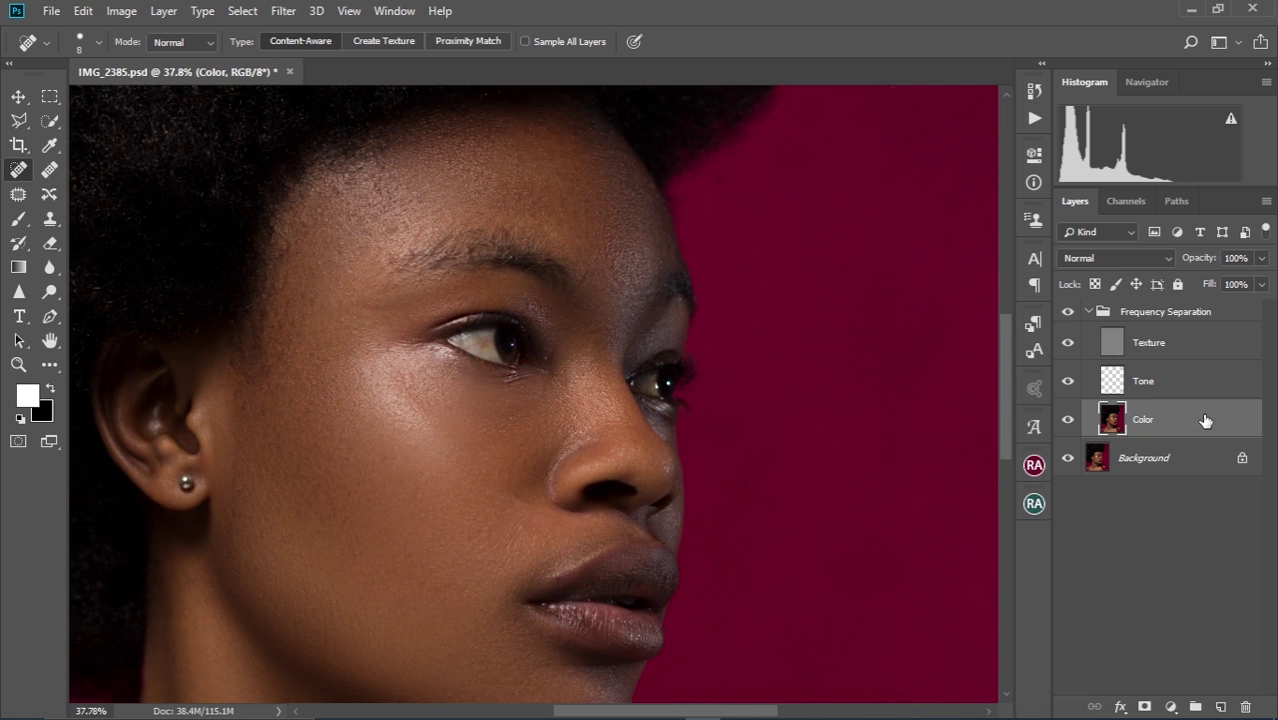
pyautogui.click(48, 365)
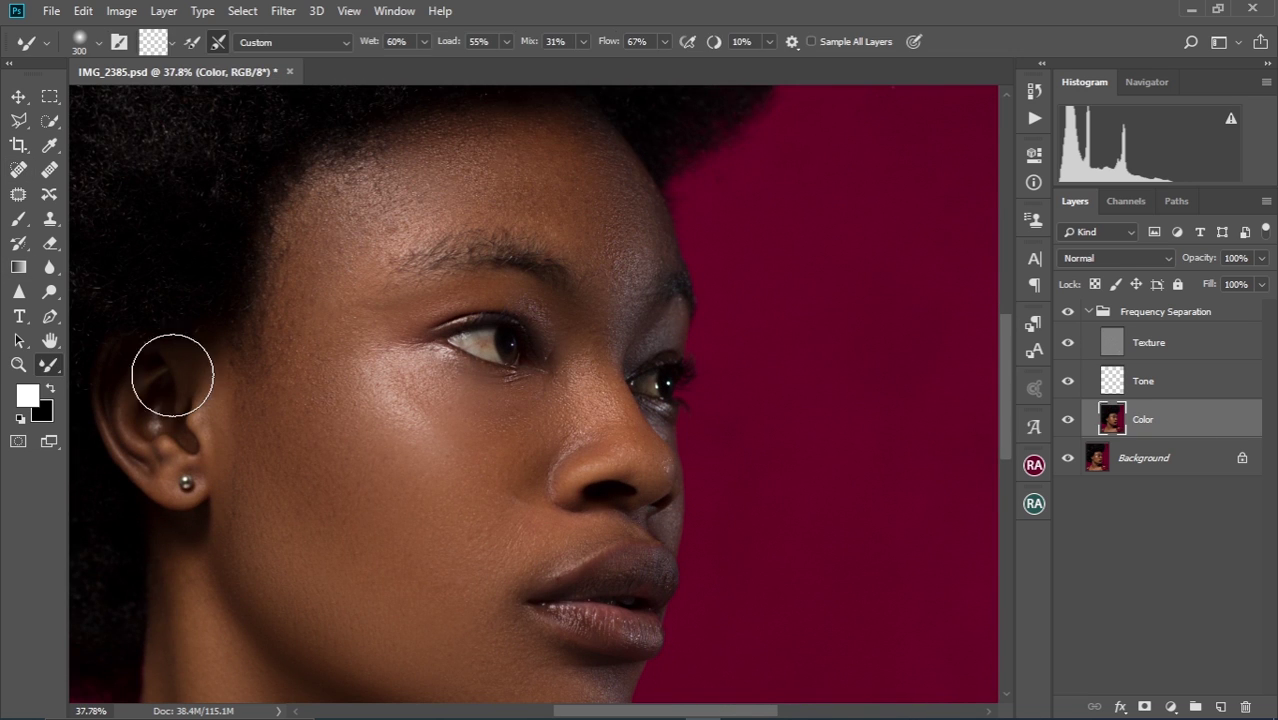
pyautogui.moveTo(391, 196); pyautogui.dragTo(342, 294)
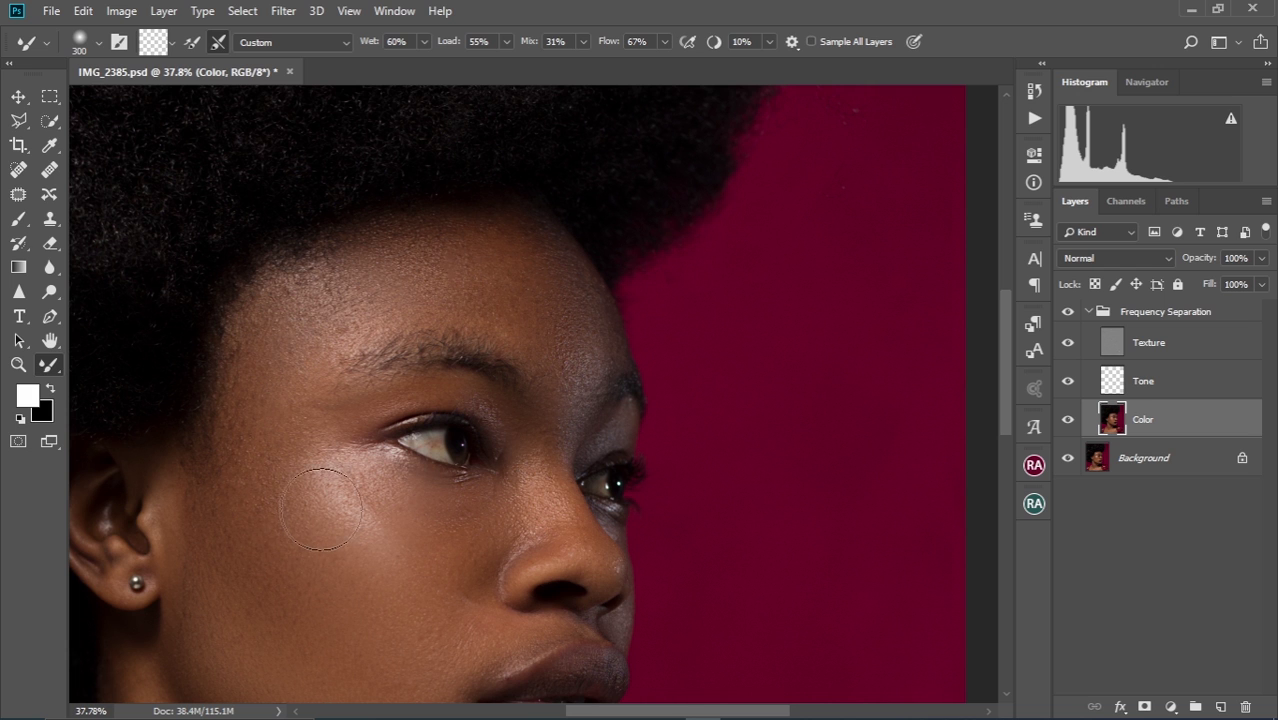
pyautogui.moveTo(288, 518); pyautogui.dragTo(261, 296)
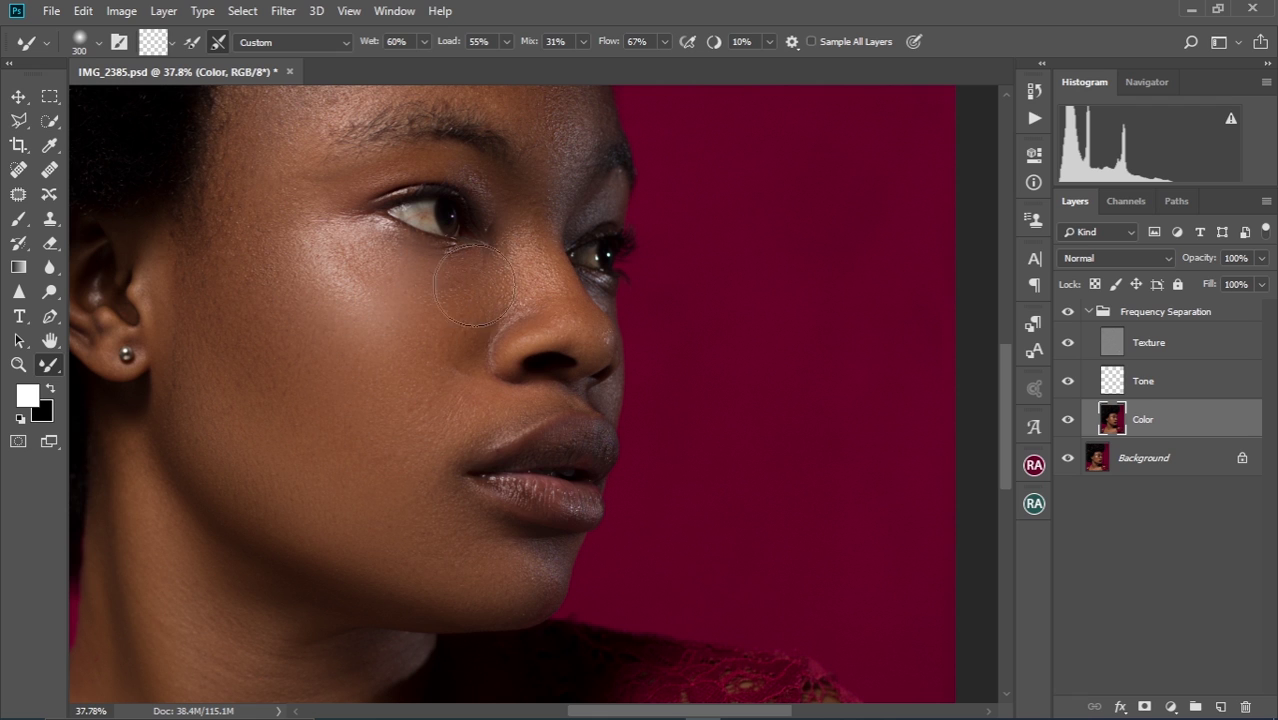
pyautogui.press('[')
pyautogui.press('[')
pyautogui.press('[')
pyautogui.press('[')
# Compare the full portrait before and after by hiding and reshowing the Frequency Separation group.
pyautogui.hotkey('ctrl', '0')
pyautogui.hotkey('ctrl', '-')
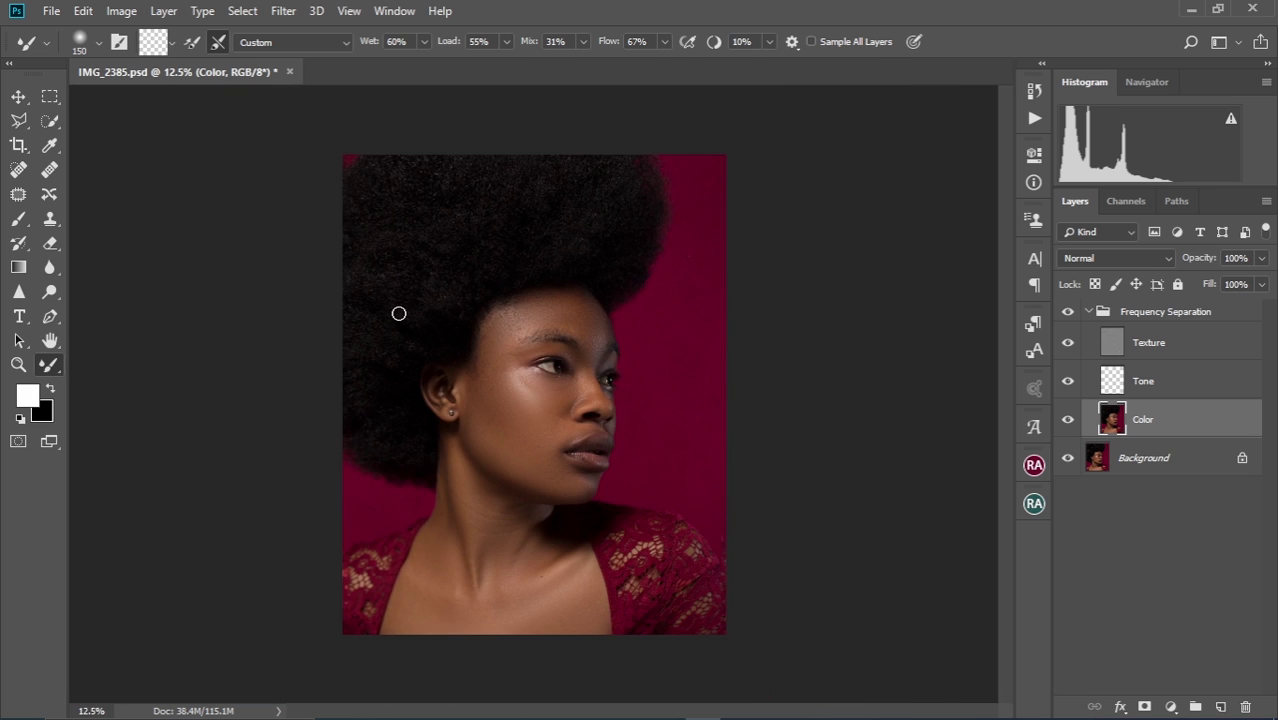
pyautogui.scroll(-1, 523, 416)
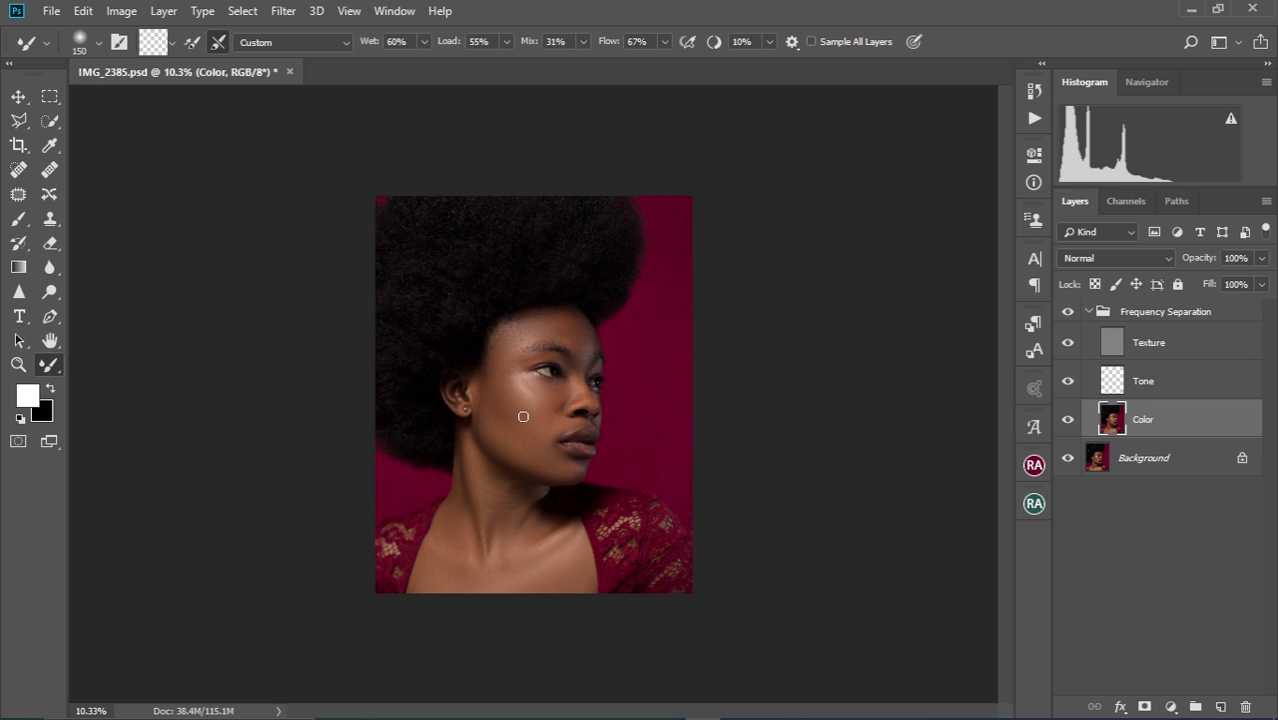
pyautogui.click(1067, 313)
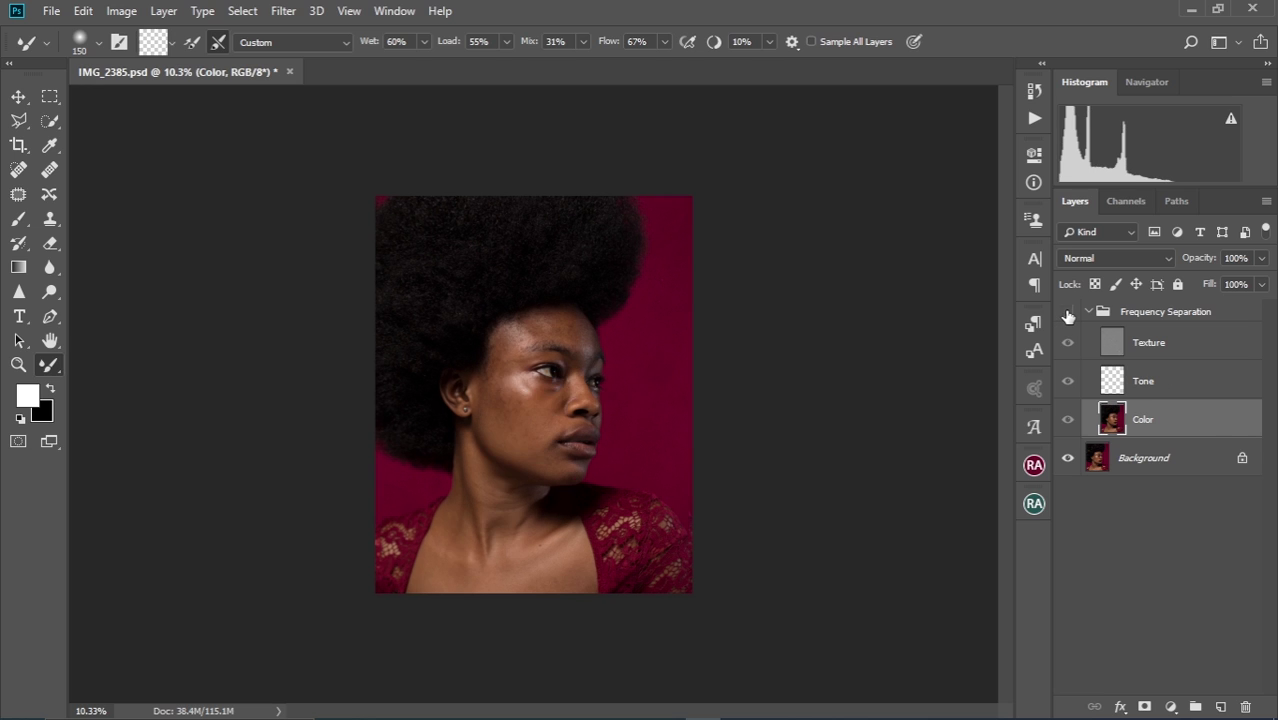
pyautogui.click(1067, 313)
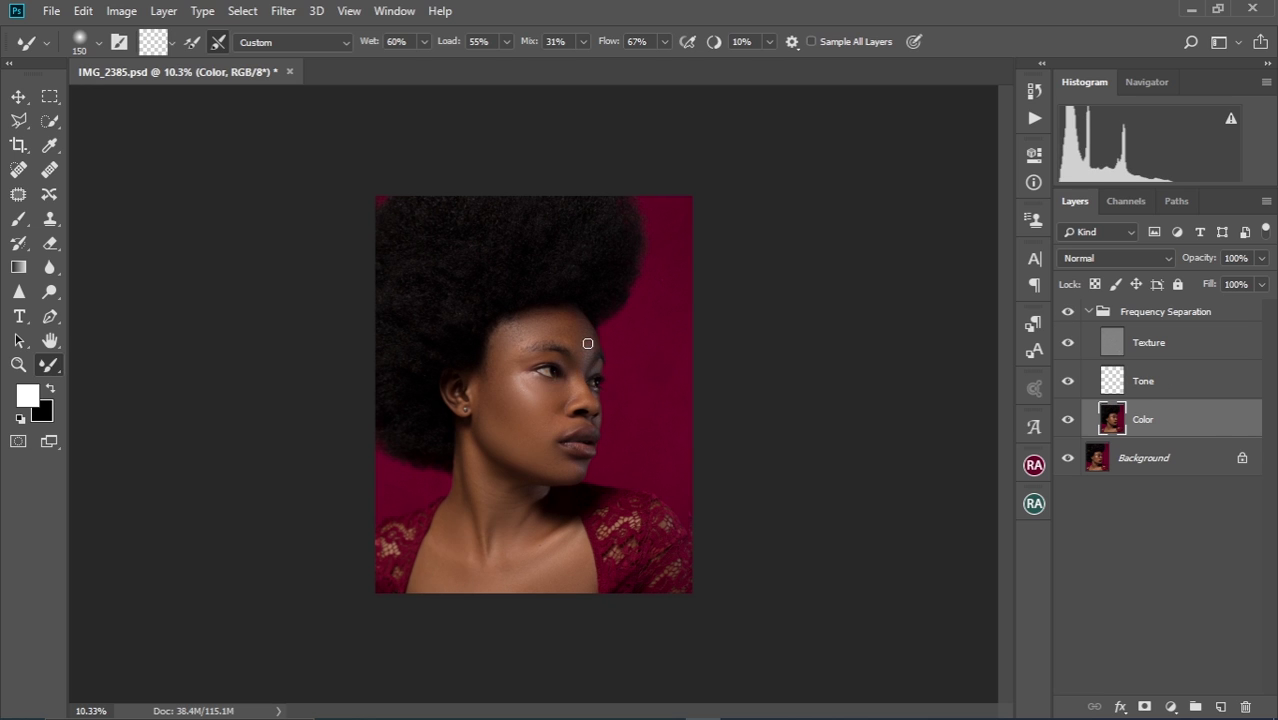
pyautogui.scroll(2, 572, 455)
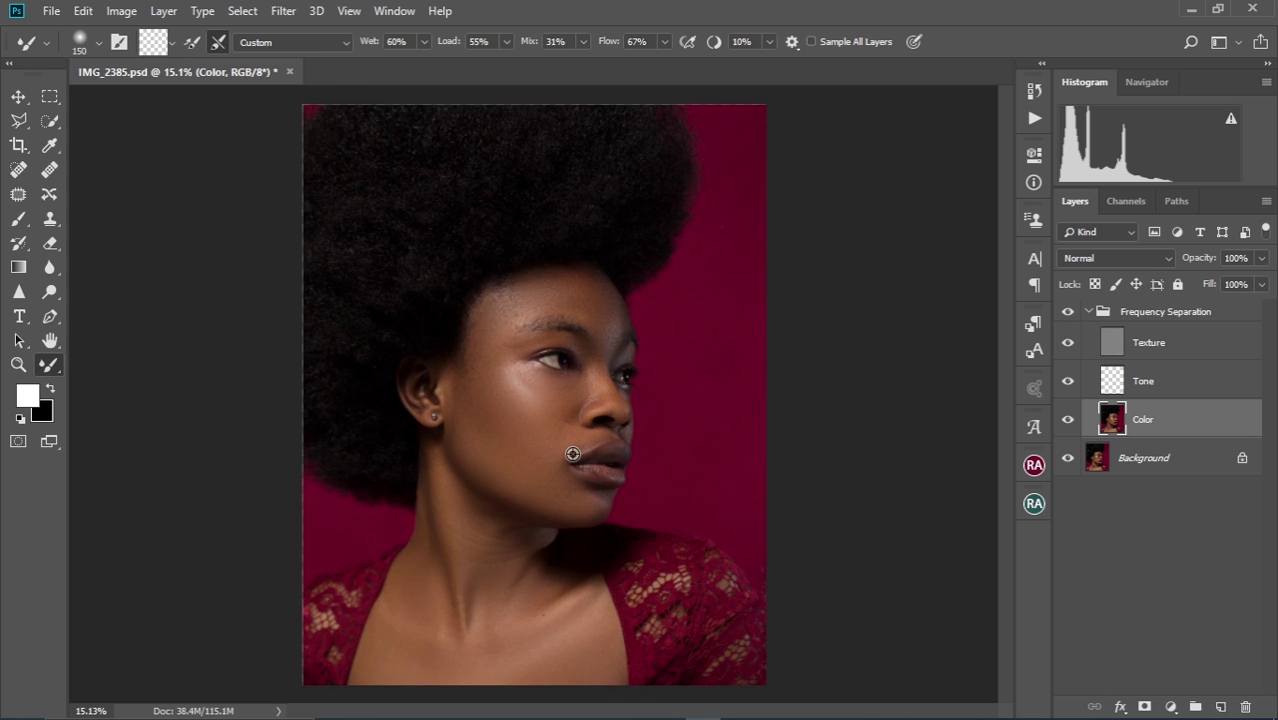